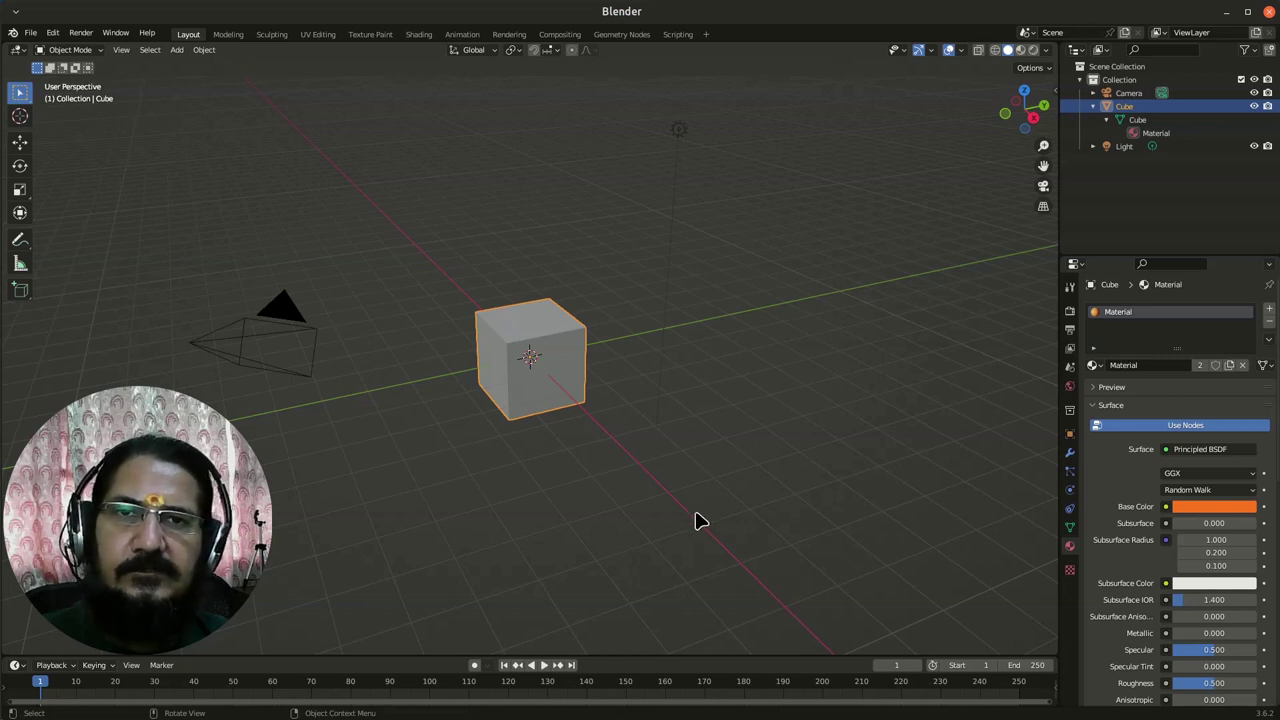
Delete the default cube from the scene.
click(176, 49)
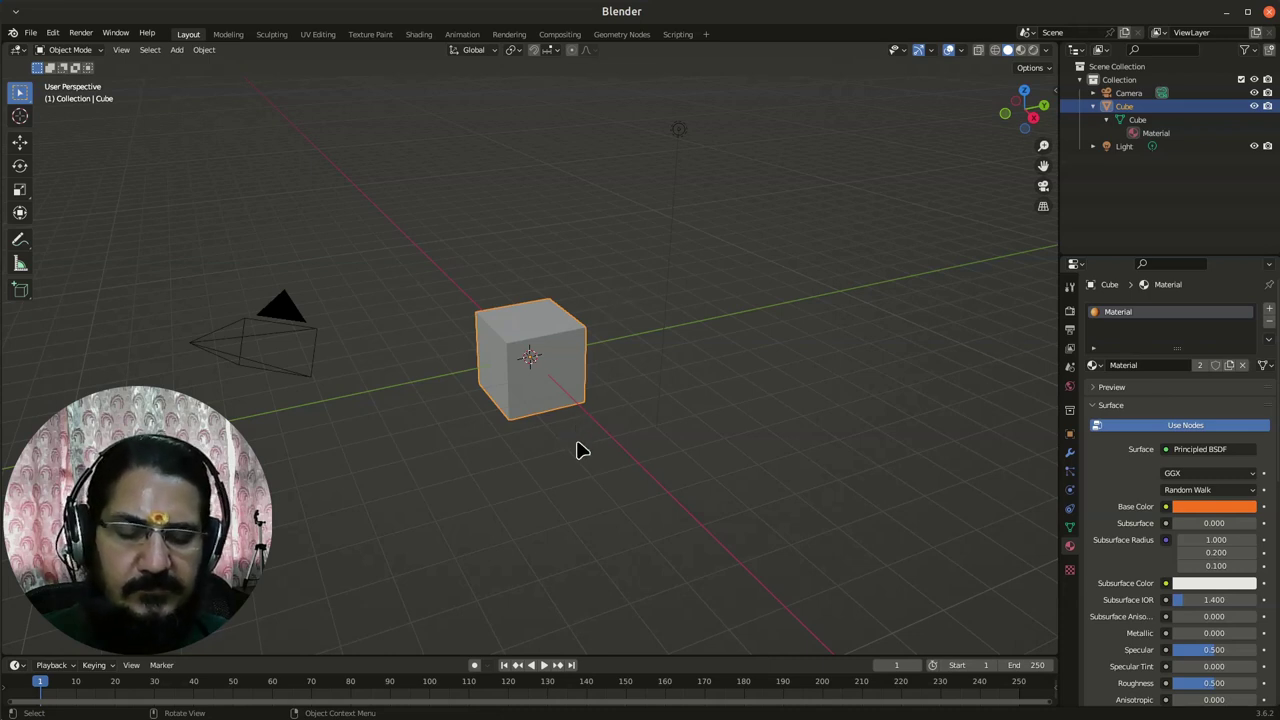
key(x)
click(551, 366)
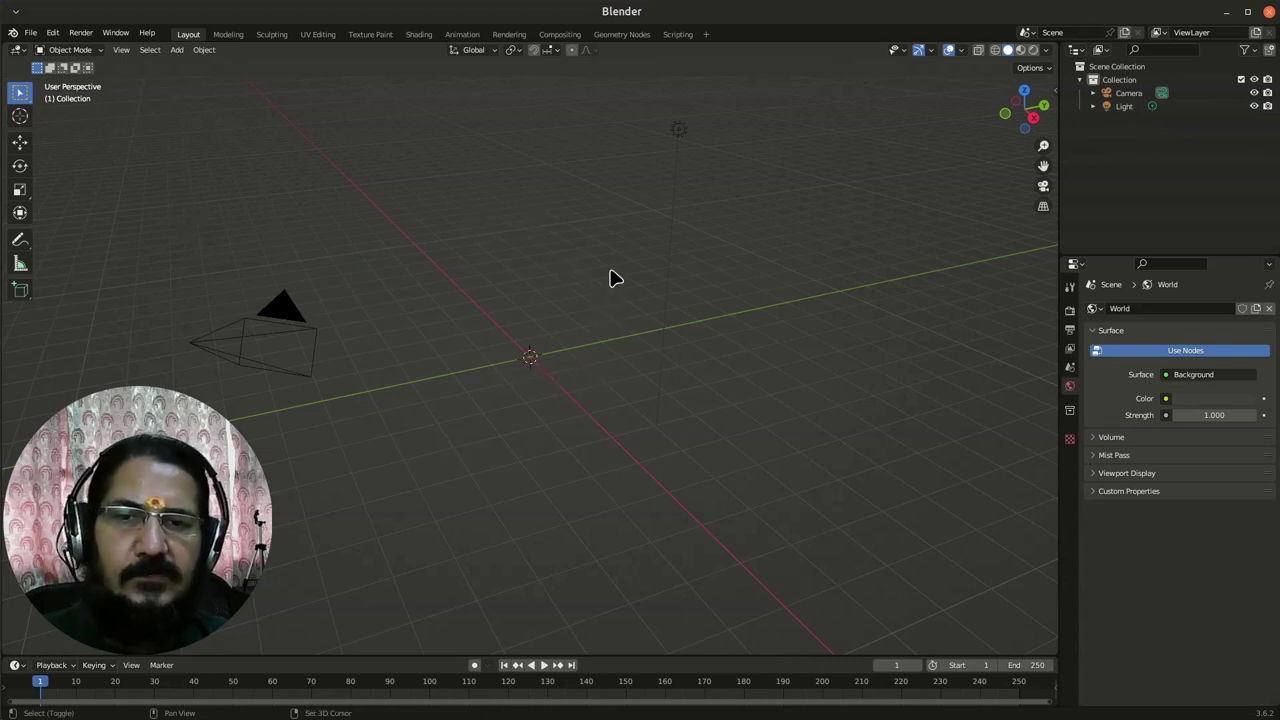
Add a Monkey mesh at the world origin.
key(shift+a)
mouse_move(612, 277)
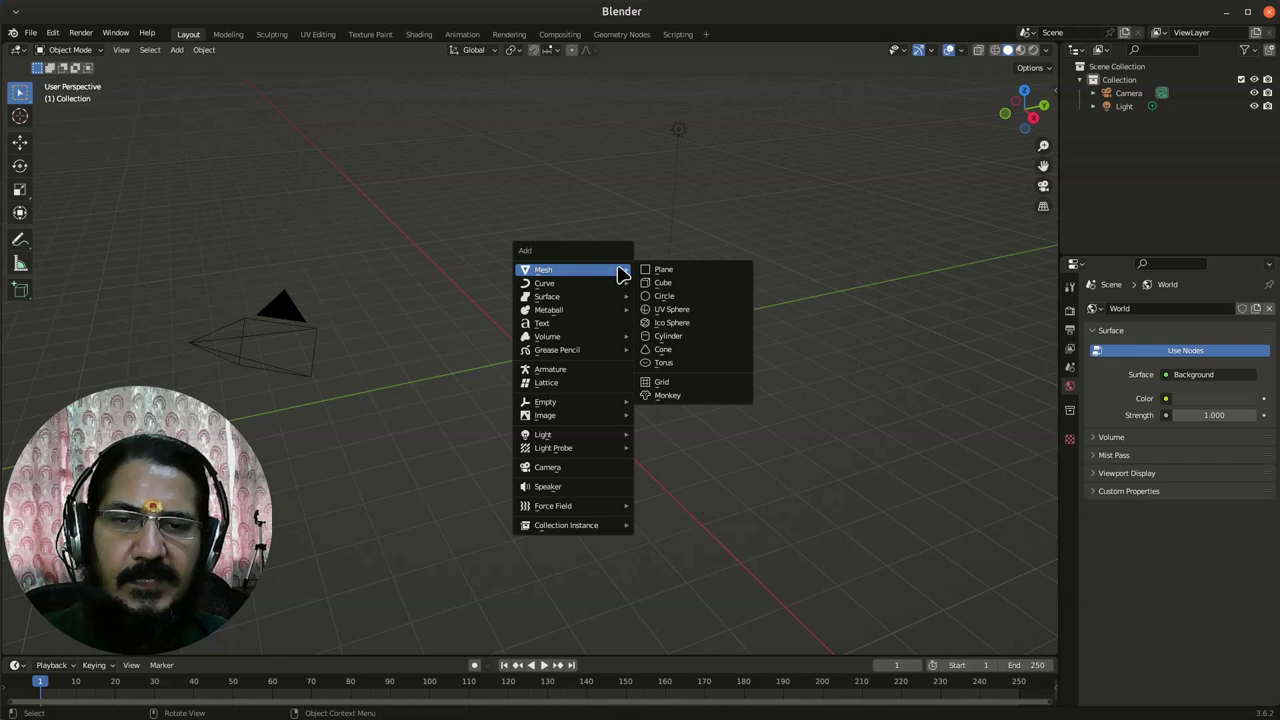
click(683, 398)
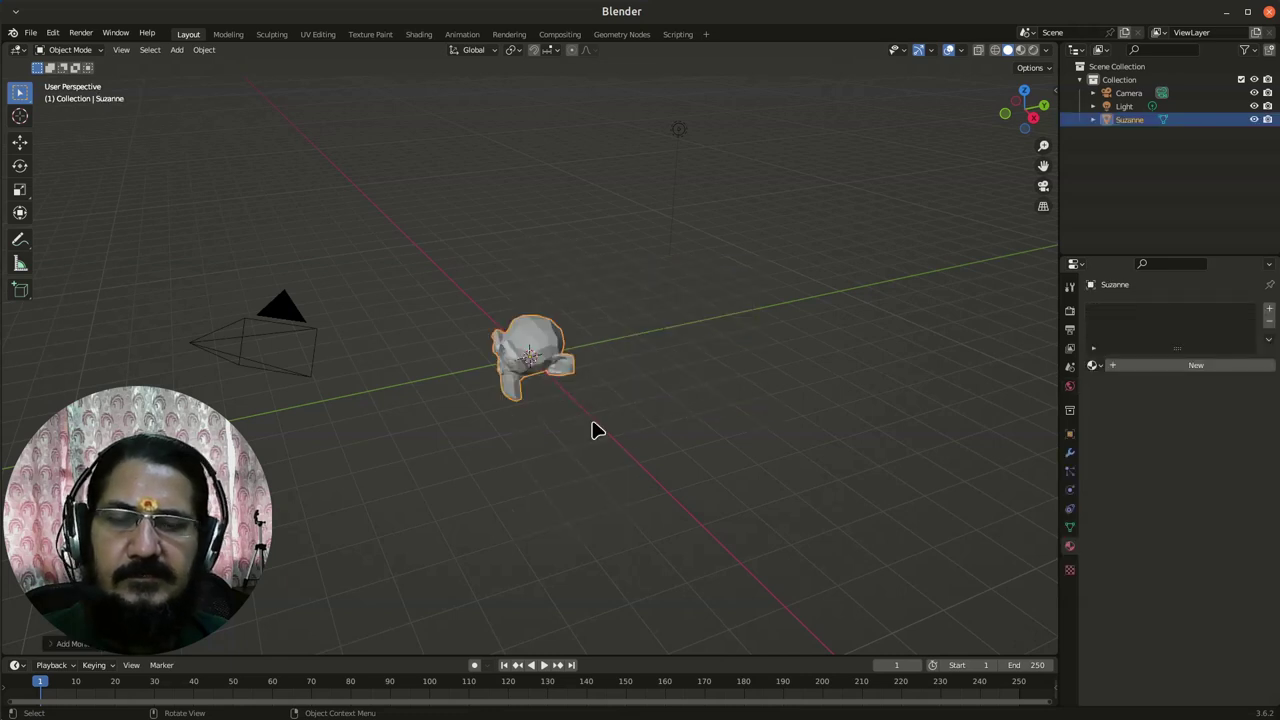
middle_drag(520, 394, 591, 360)
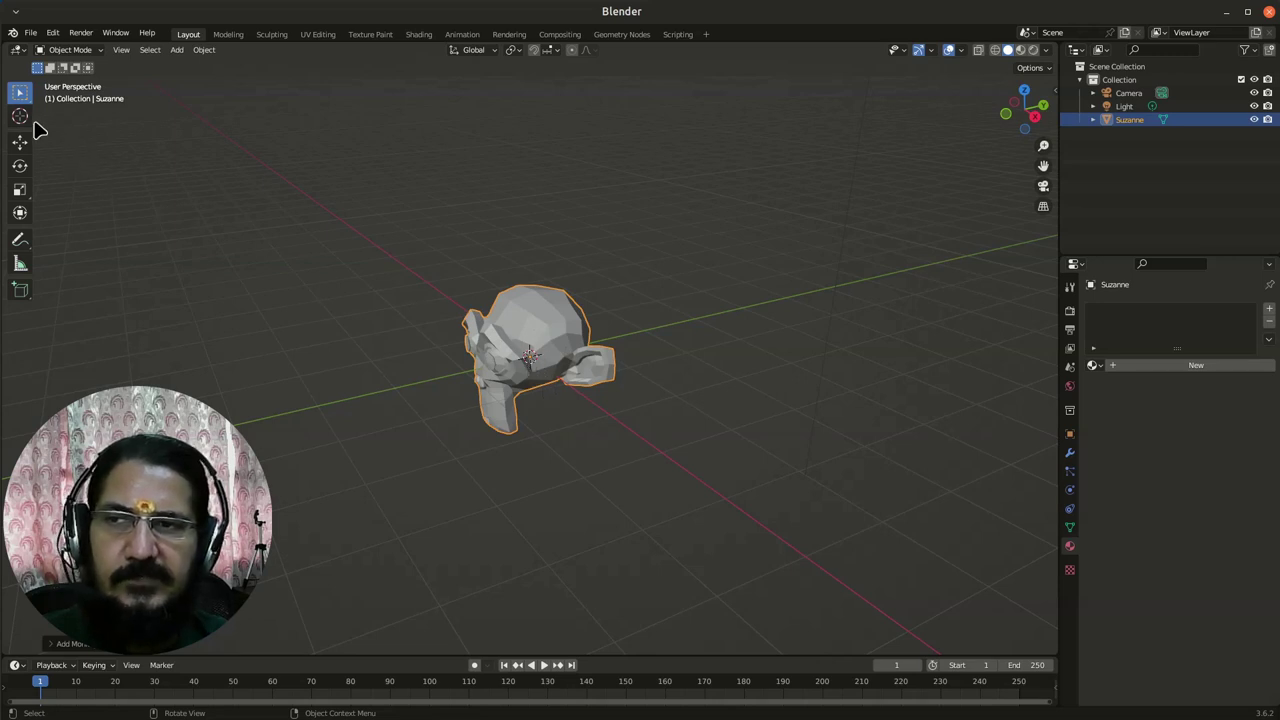
Reposition the 3D cursor at several empty spots around the monkey with the Cursor tool, ending well beside its head on the negative X side.
click(20, 117)
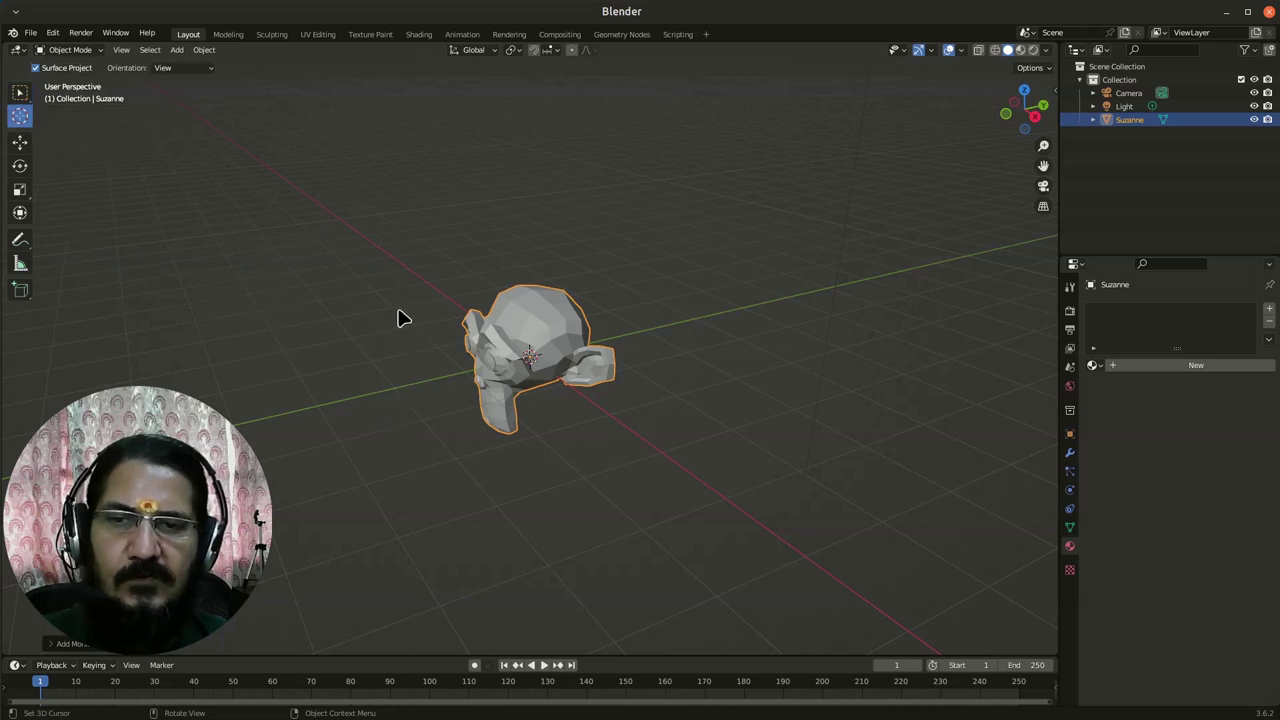
middle_drag(400, 317, 838, 225)
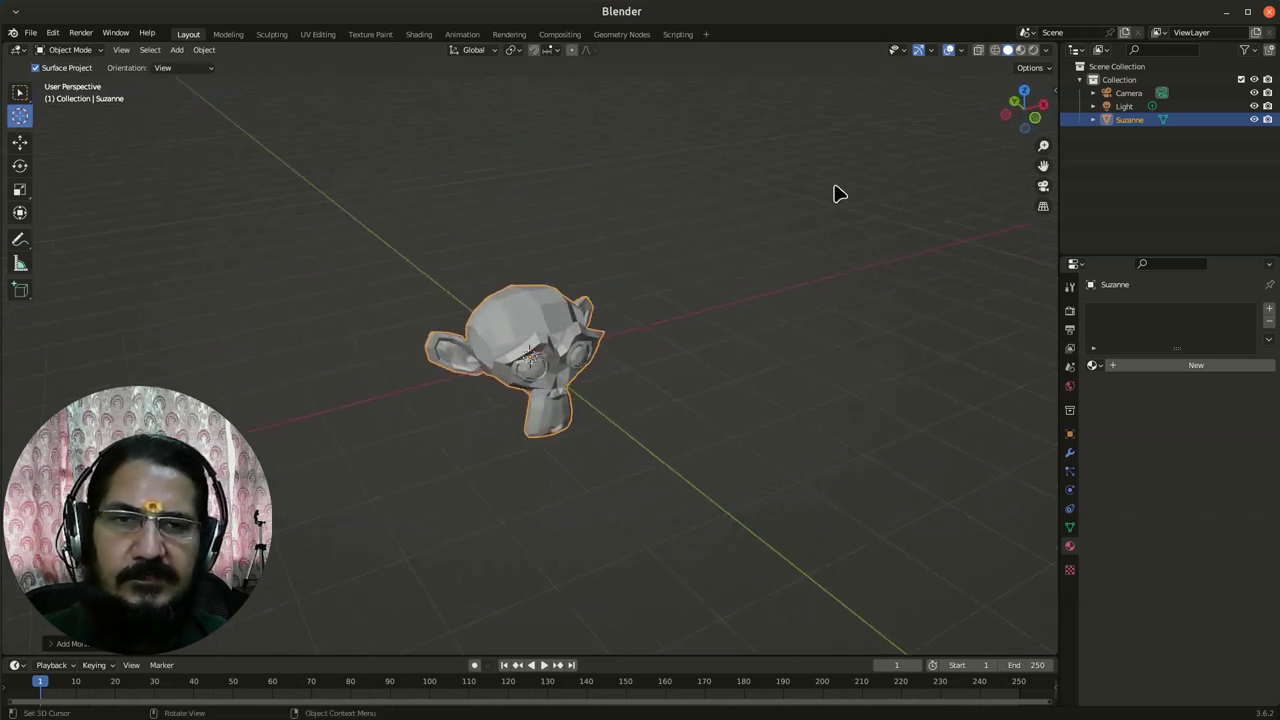
click(834, 194)
middle_drag(849, 340, 807, 330)
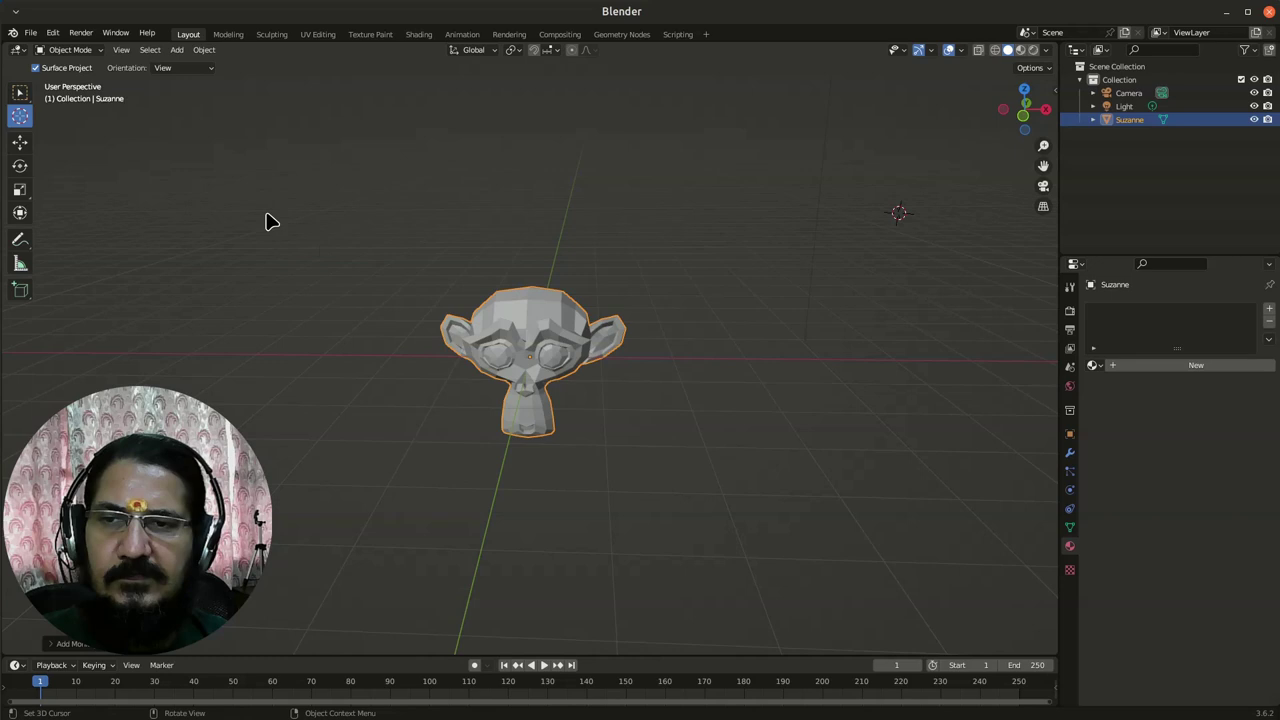
click(811, 170)
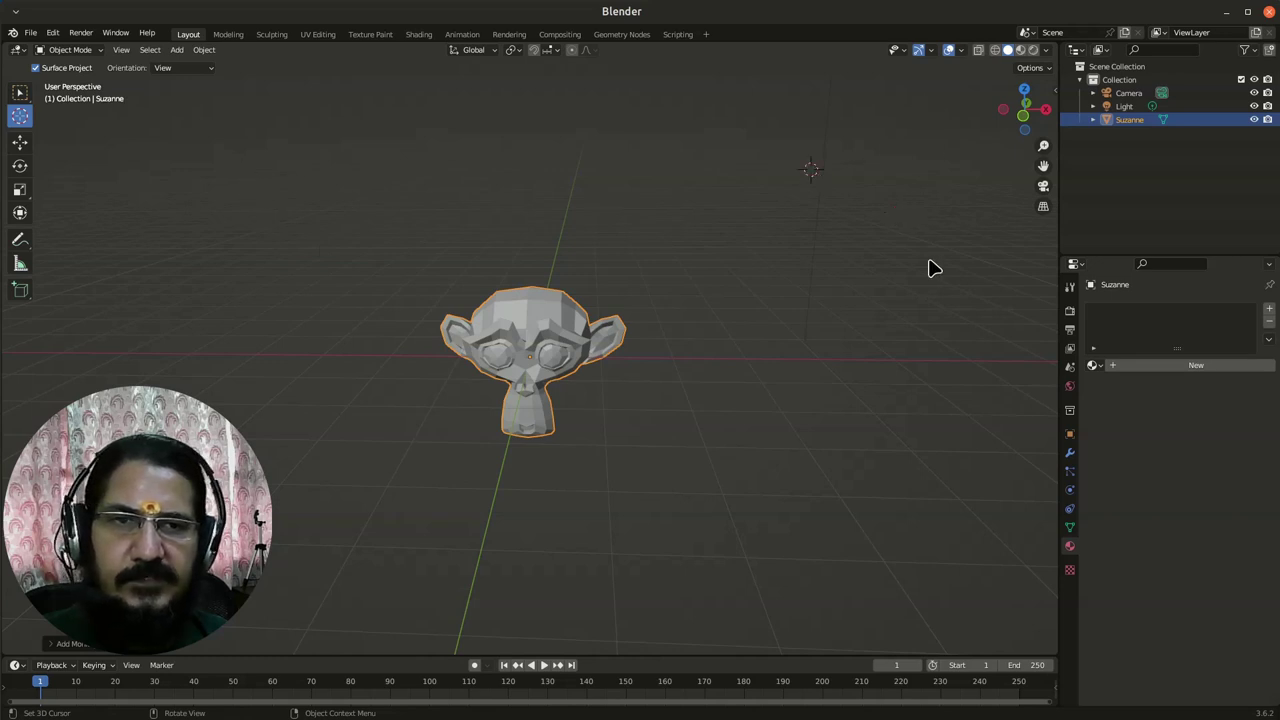
click(881, 436)
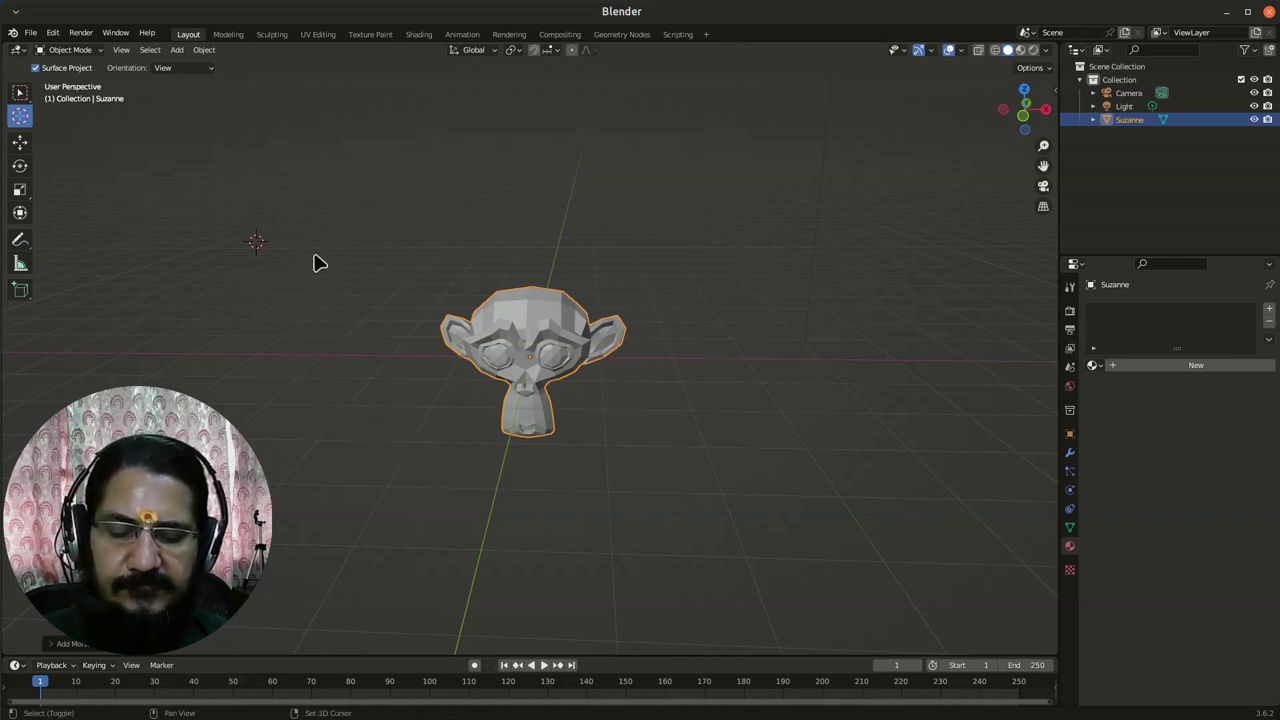
Add a Cube mesh at the 3D cursor's position beside the monkey.
key(shift+a)
mouse_move(322, 258)
click(372, 267)
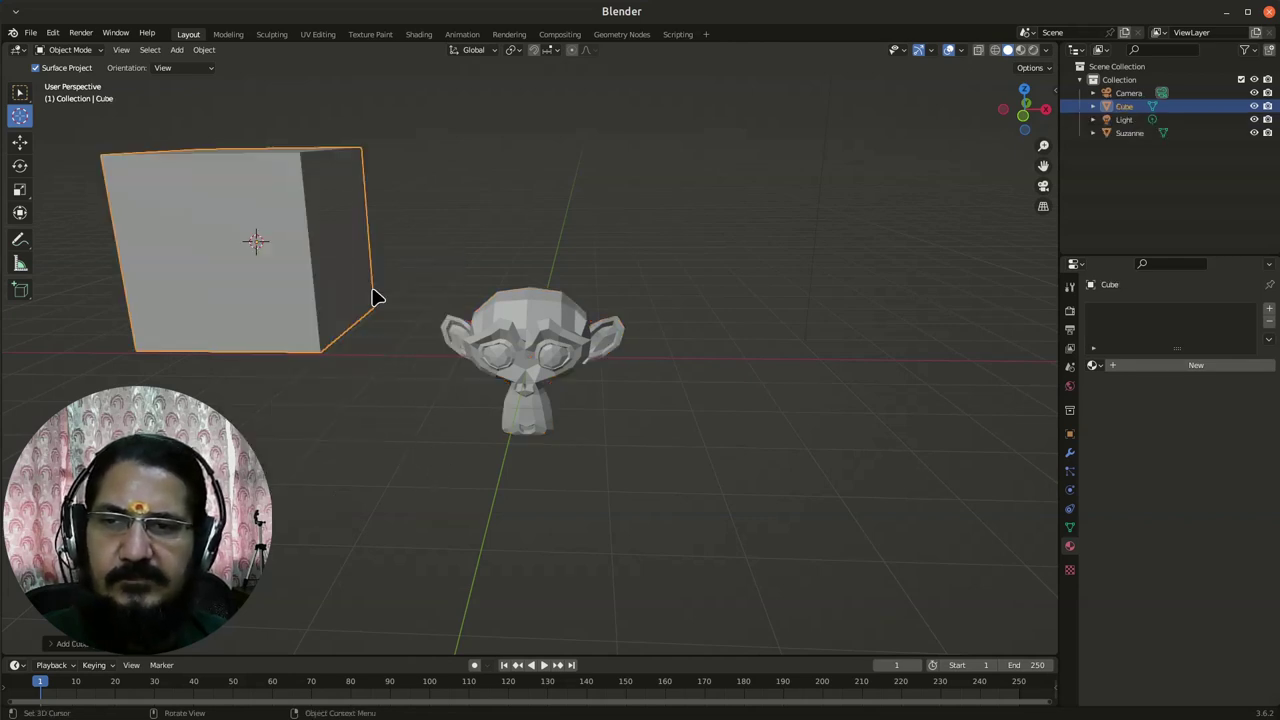
middle_drag(297, 265, 352, 286)
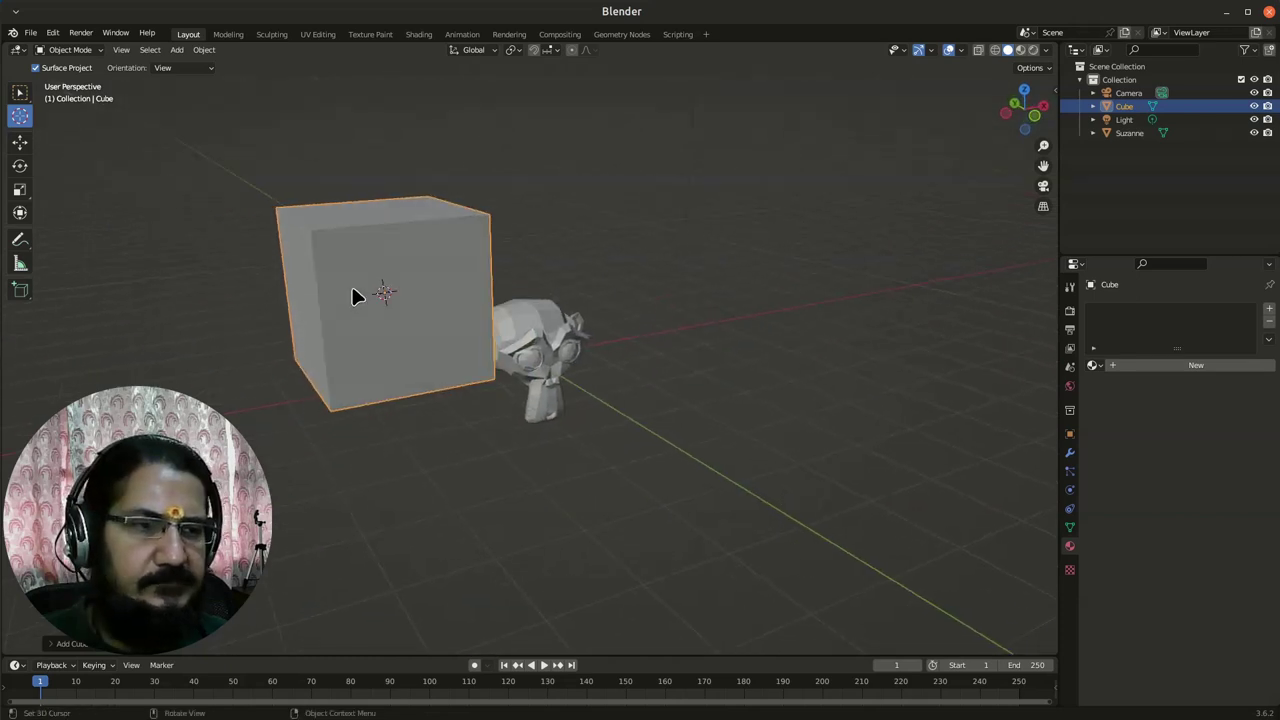
Place the 3D cursor on the opposite side of the monkey from the cube and add a UV Sphere there.
click(826, 303)
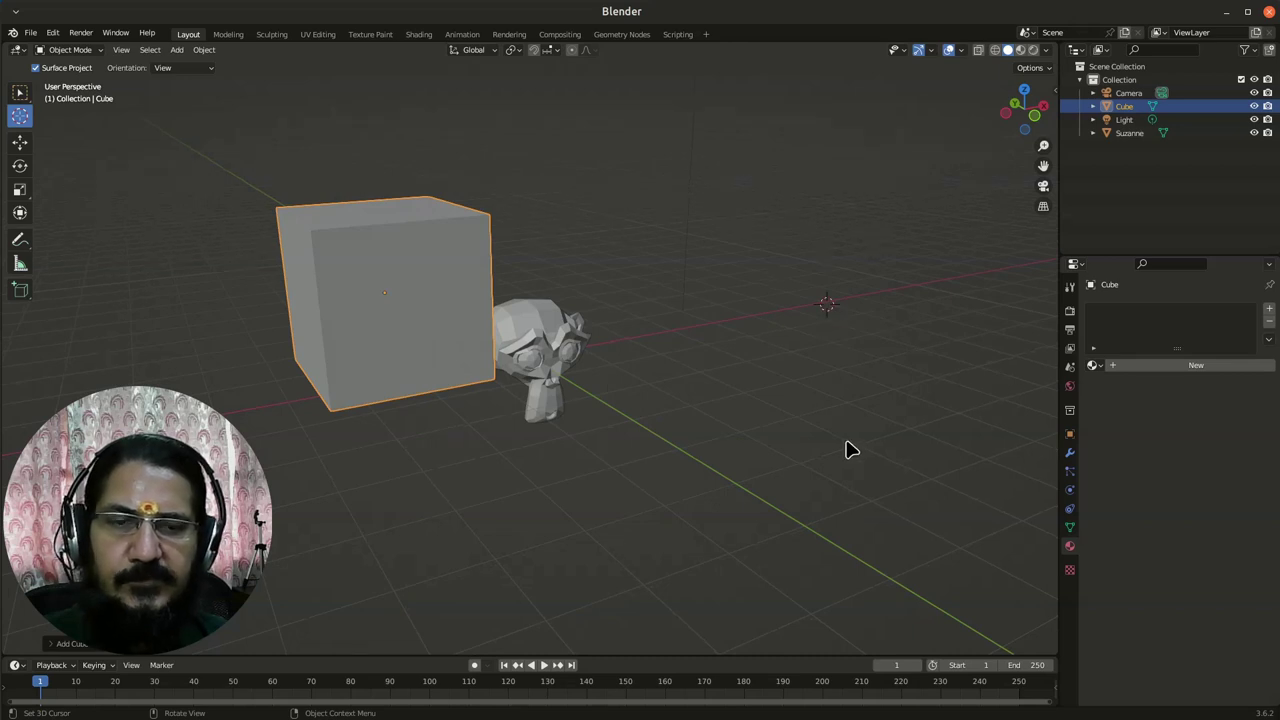
key(shift+a)
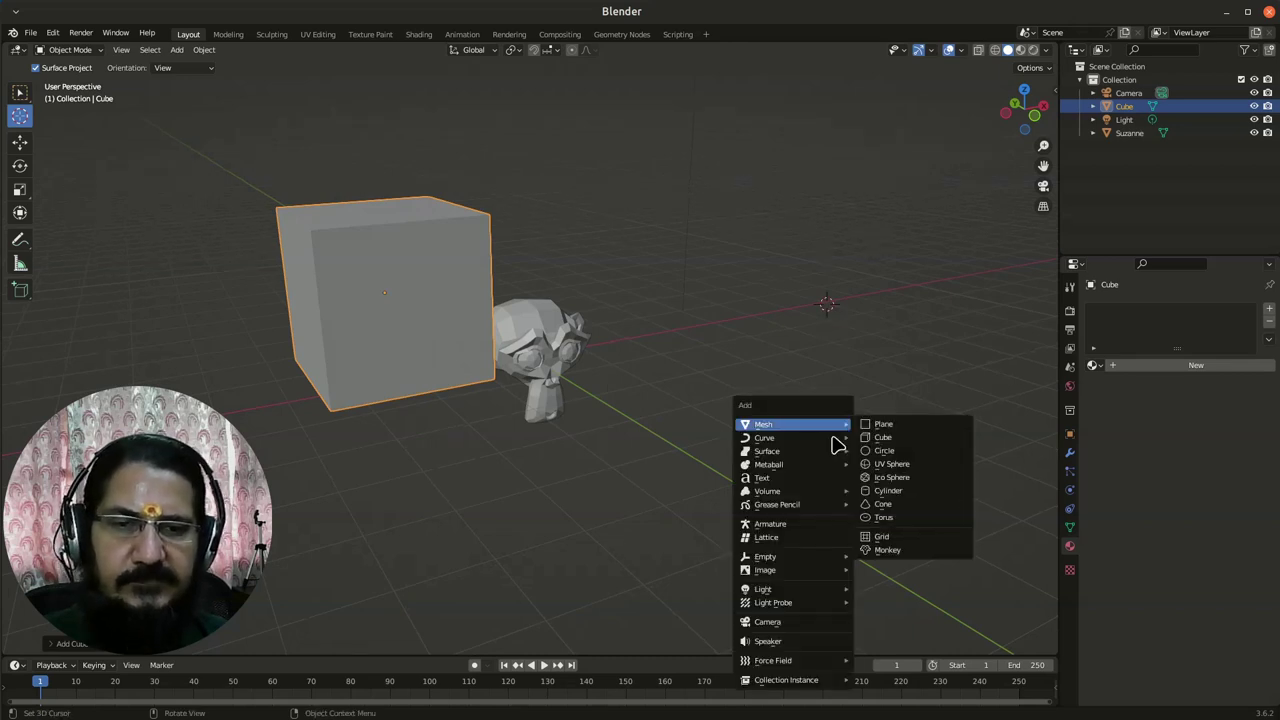
key(shift+a)
mouse_move(829, 418)
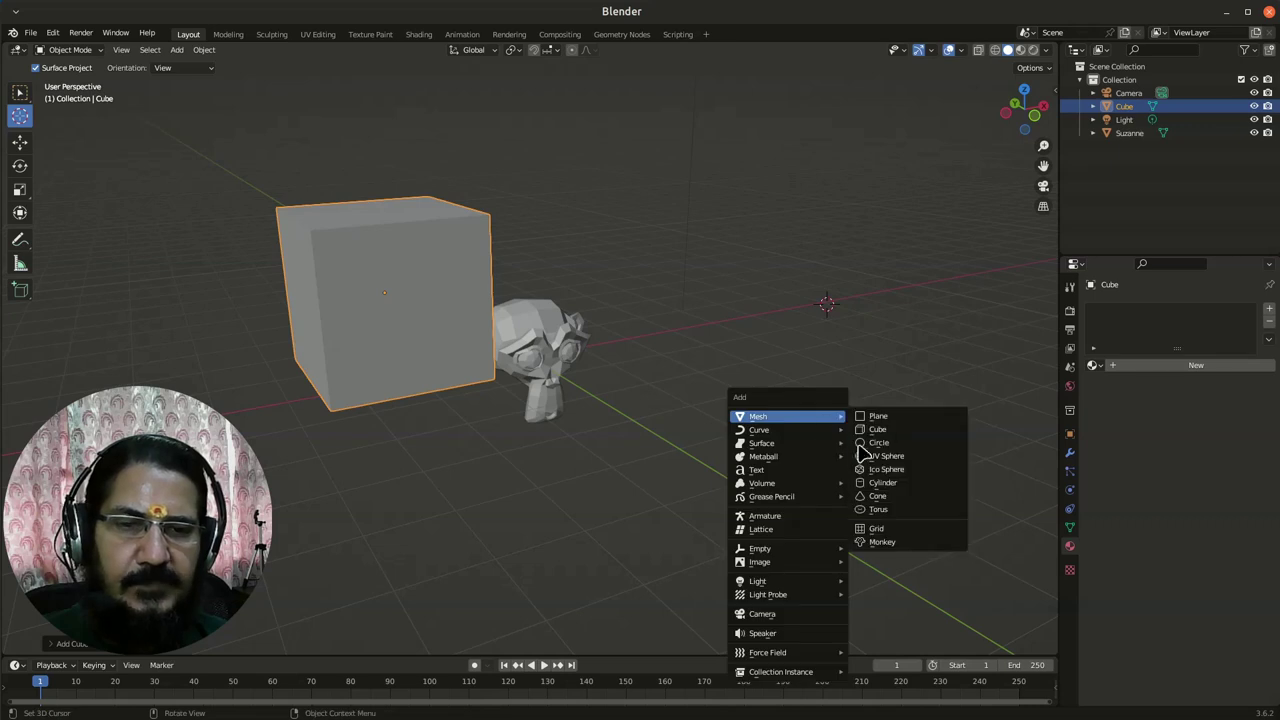
click(912, 462)
middle_drag(866, 426, 794, 337)
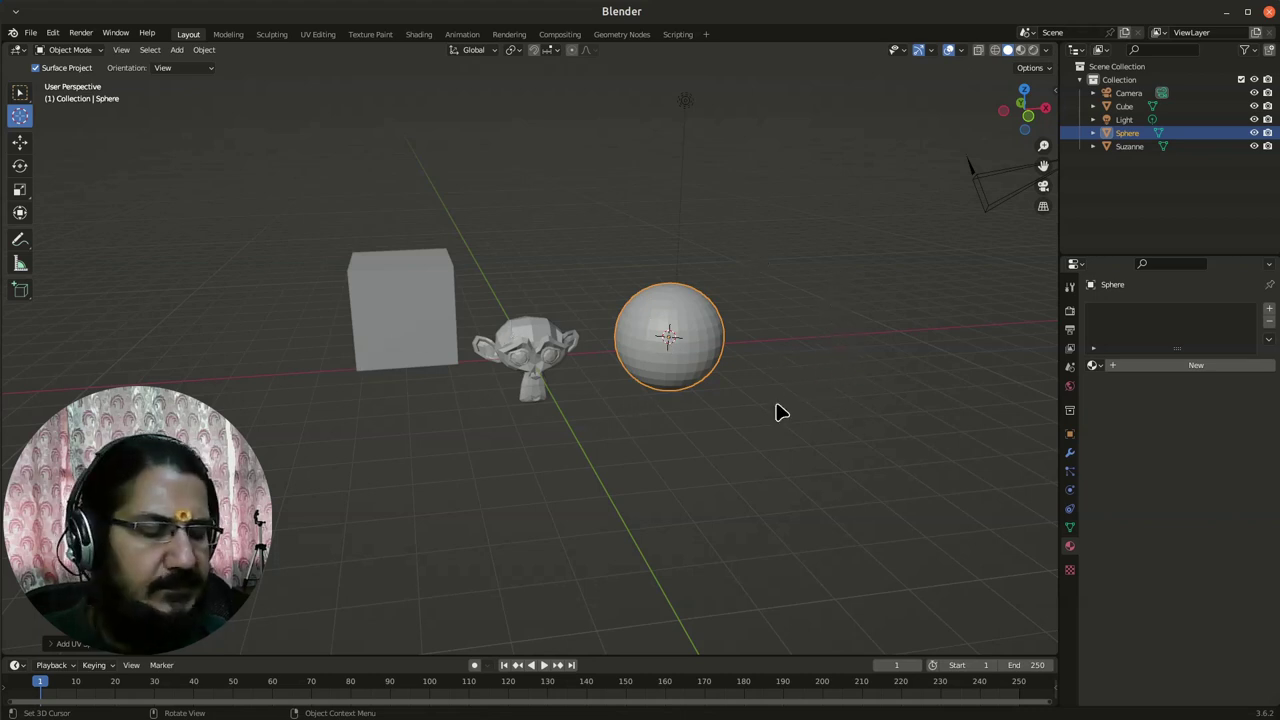
In front orthographic view, place the 3D cursor on the X axis beyond the UV sphere and add an Ico Sphere there.
key(KP_1)
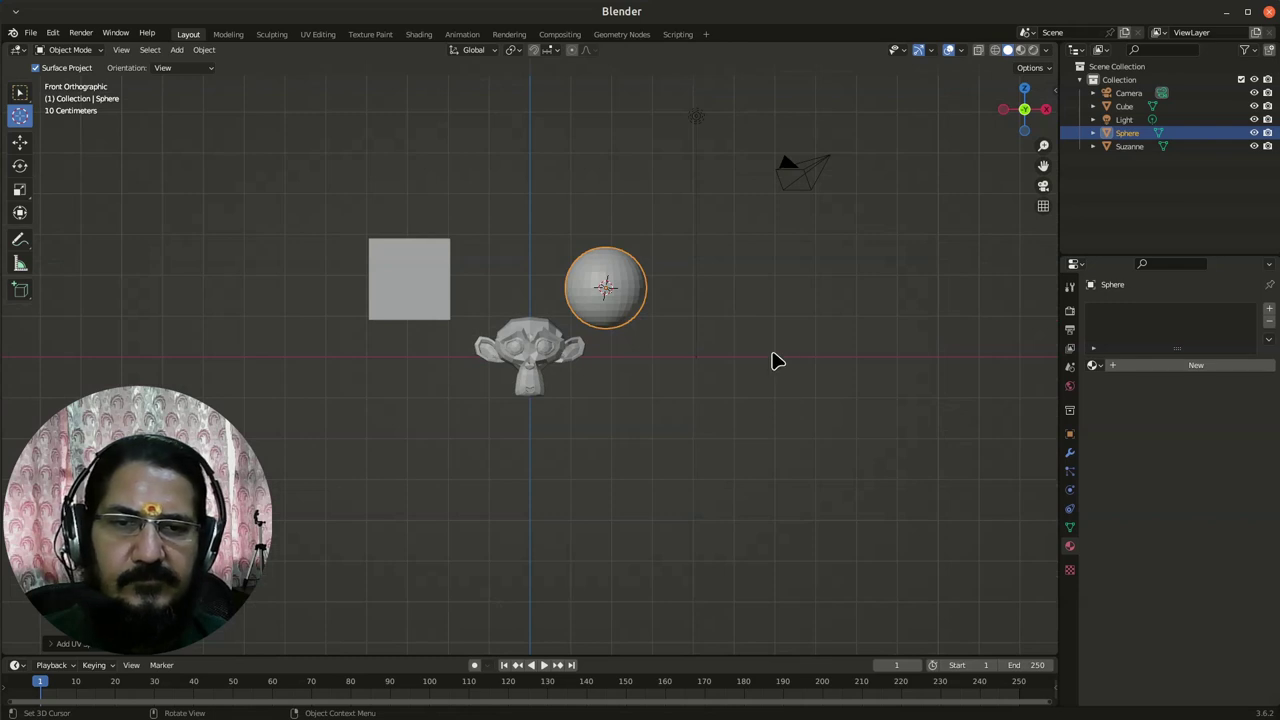
click(776, 357)
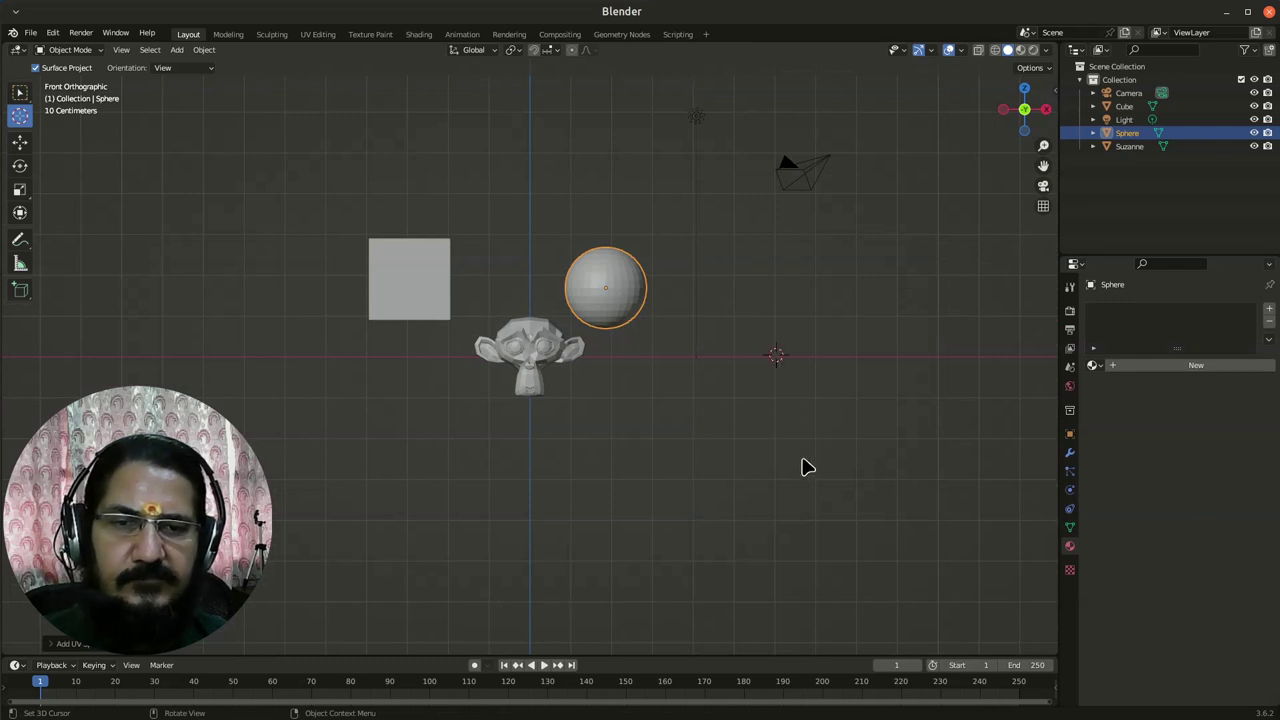
key(shift+a)
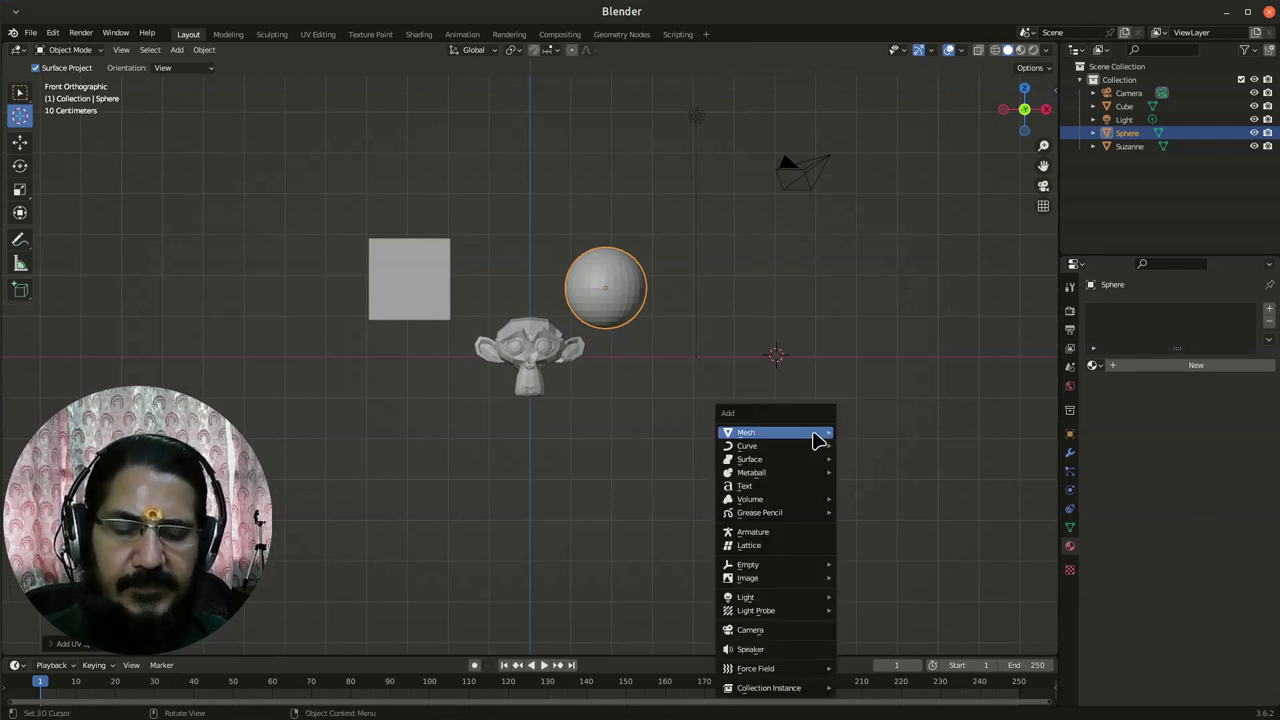
mouse_move(828, 436)
click(922, 486)
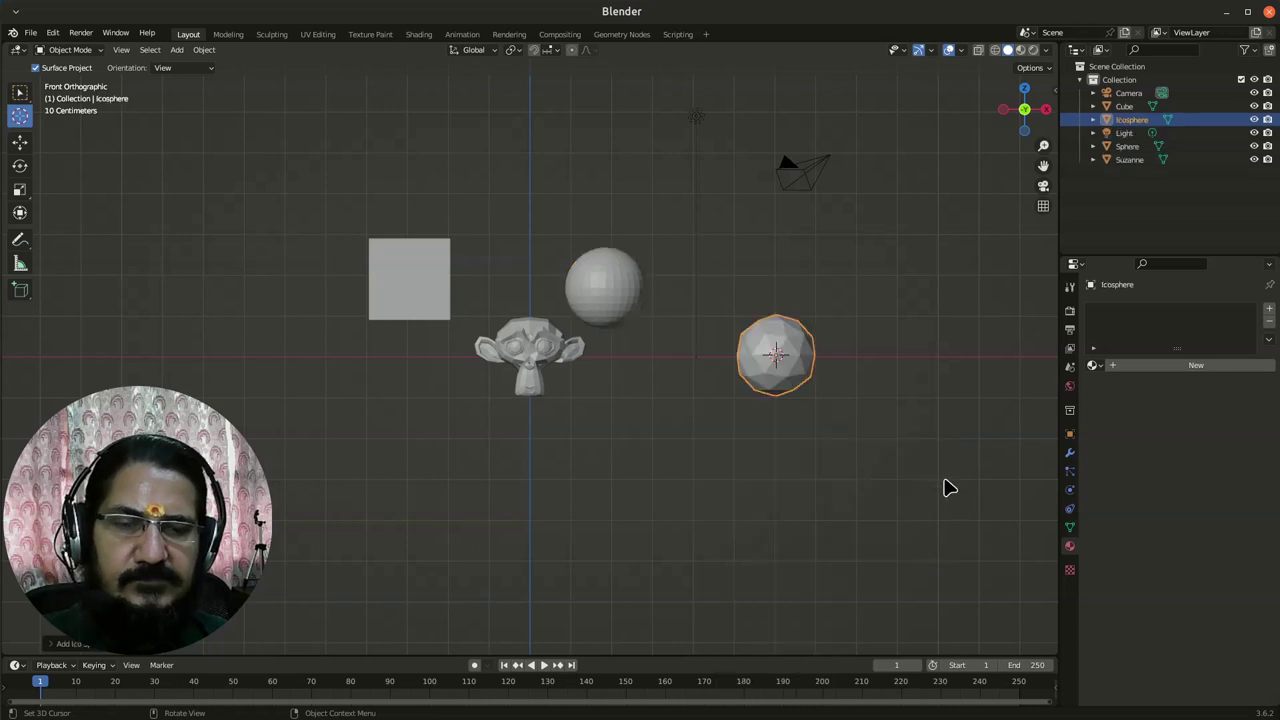
middle_drag(946, 486, 703, 477)
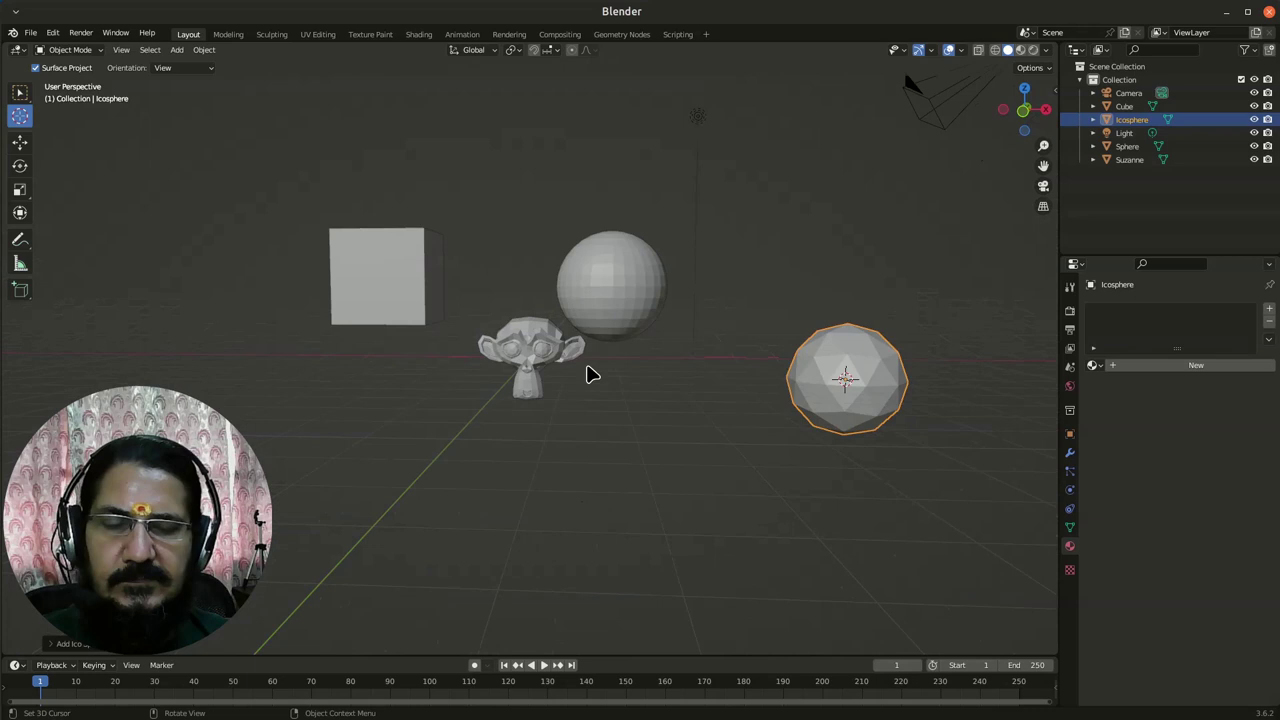
Place the 3D cursor in front of the monkey near the Y axis and snap the icosphere to it with Selection to Cursor.
scroll(431, 386, down, 2)
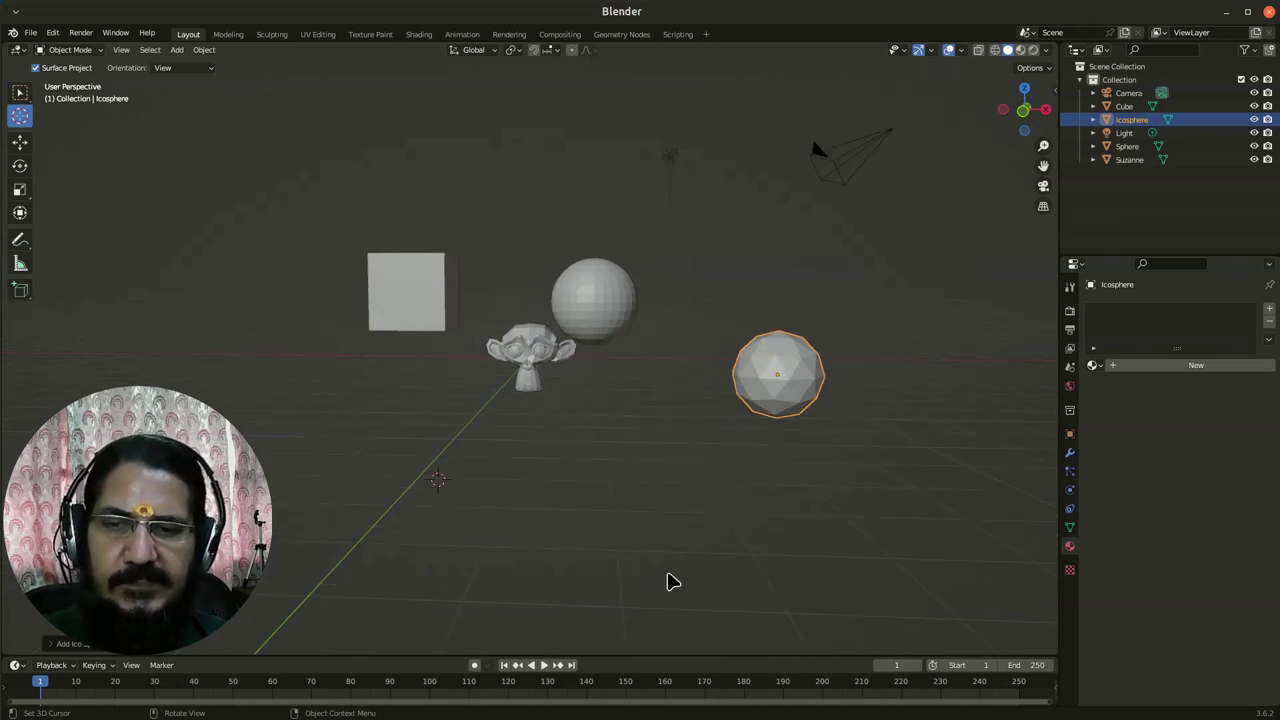
click(541, 353)
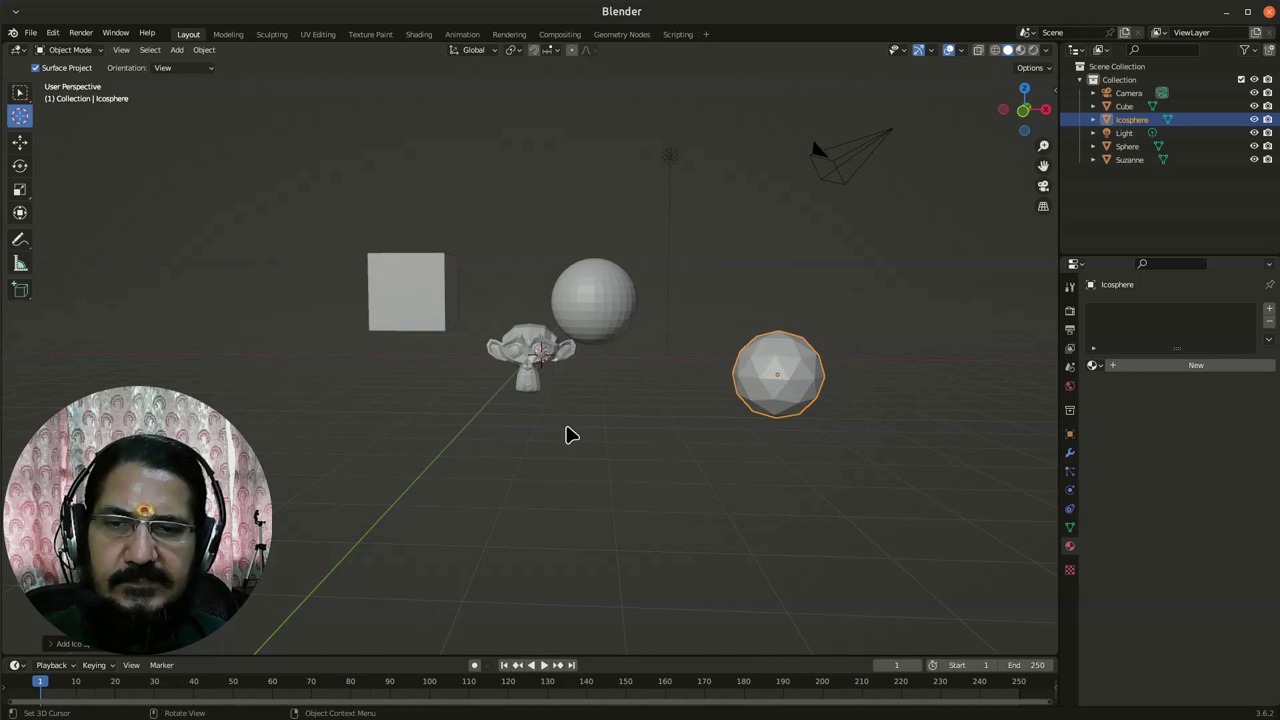
click(427, 447)
right_click(548, 358)
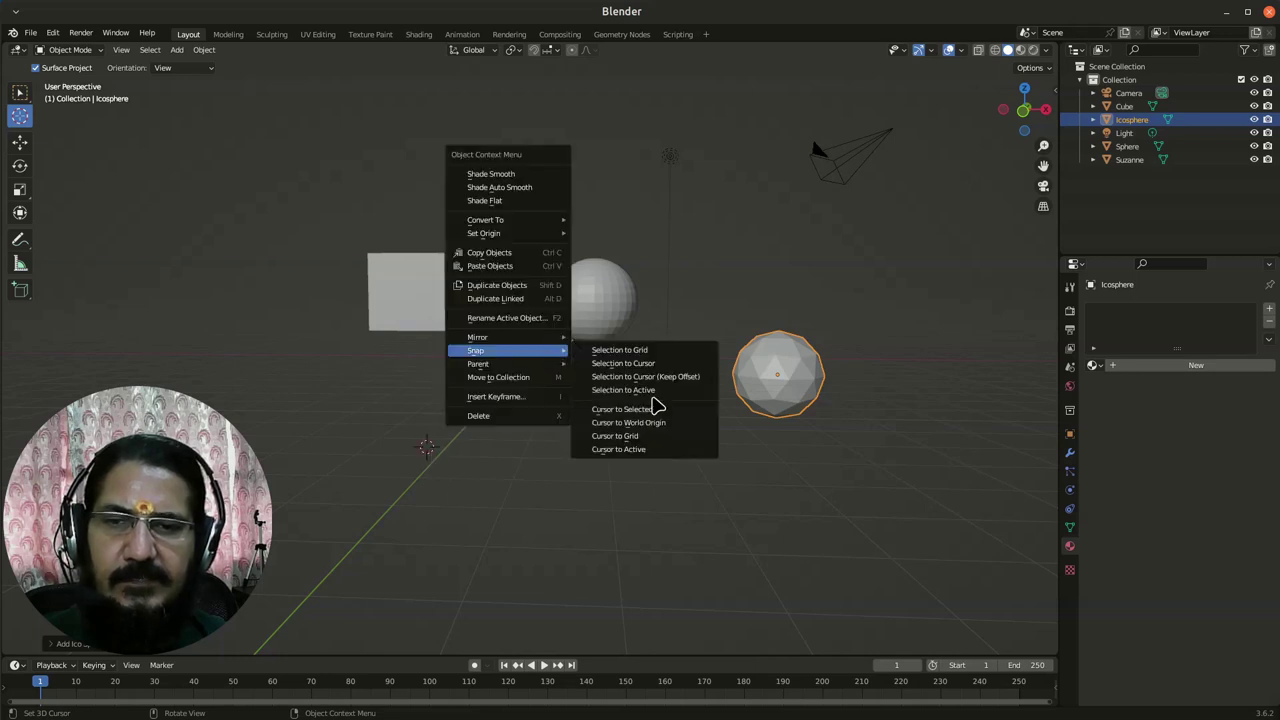
right_click(770, 360)
mouse_move(767, 352)
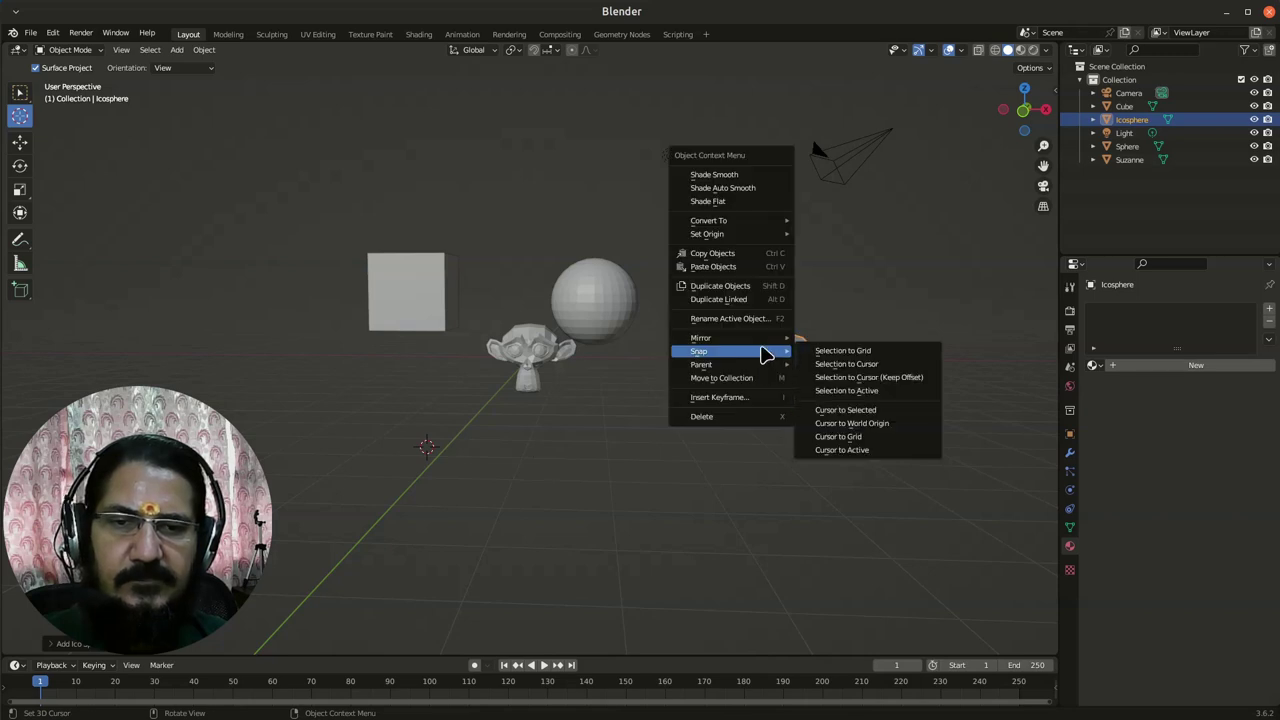
click(866, 366)
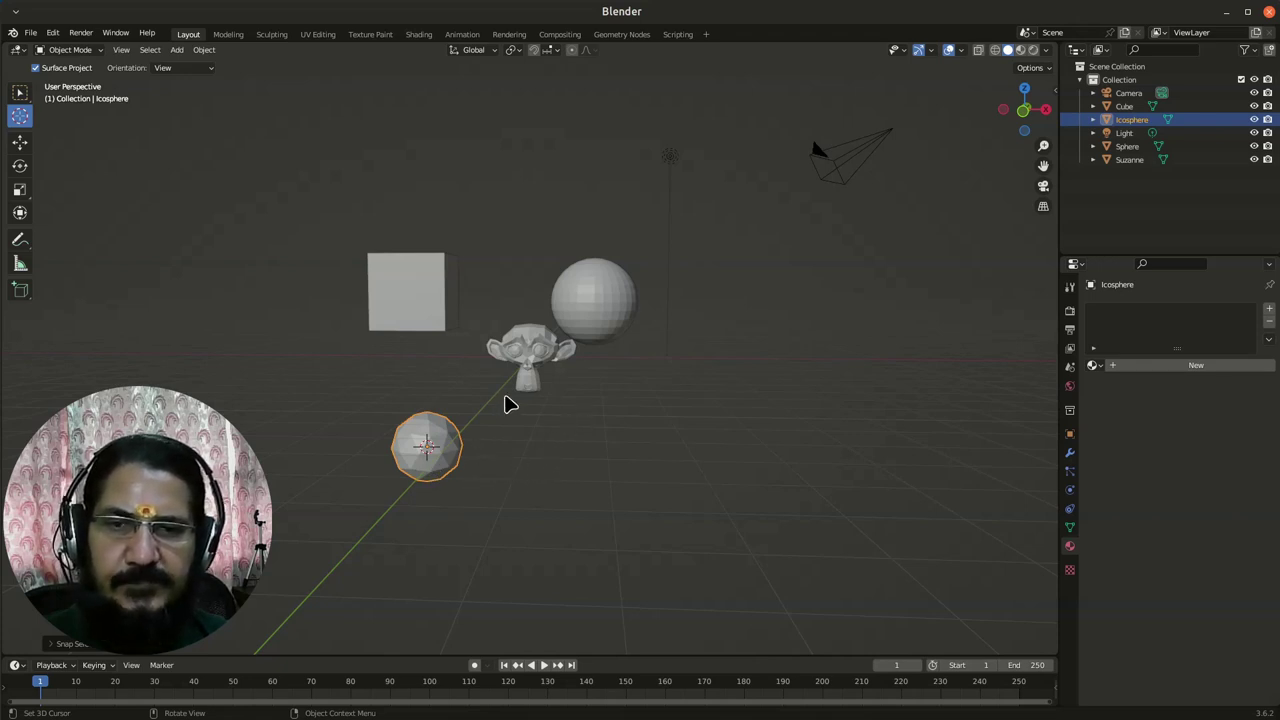
mouse_move(505, 404)
middle_down()
mouse_move(437, 409)
mouse_move(505, 398)
middle_up()
Delete the cube, icosphere, monkey and UV sphere, keeping only the camera and light.
drag(406, 334, 599, 457)
click(20, 92)
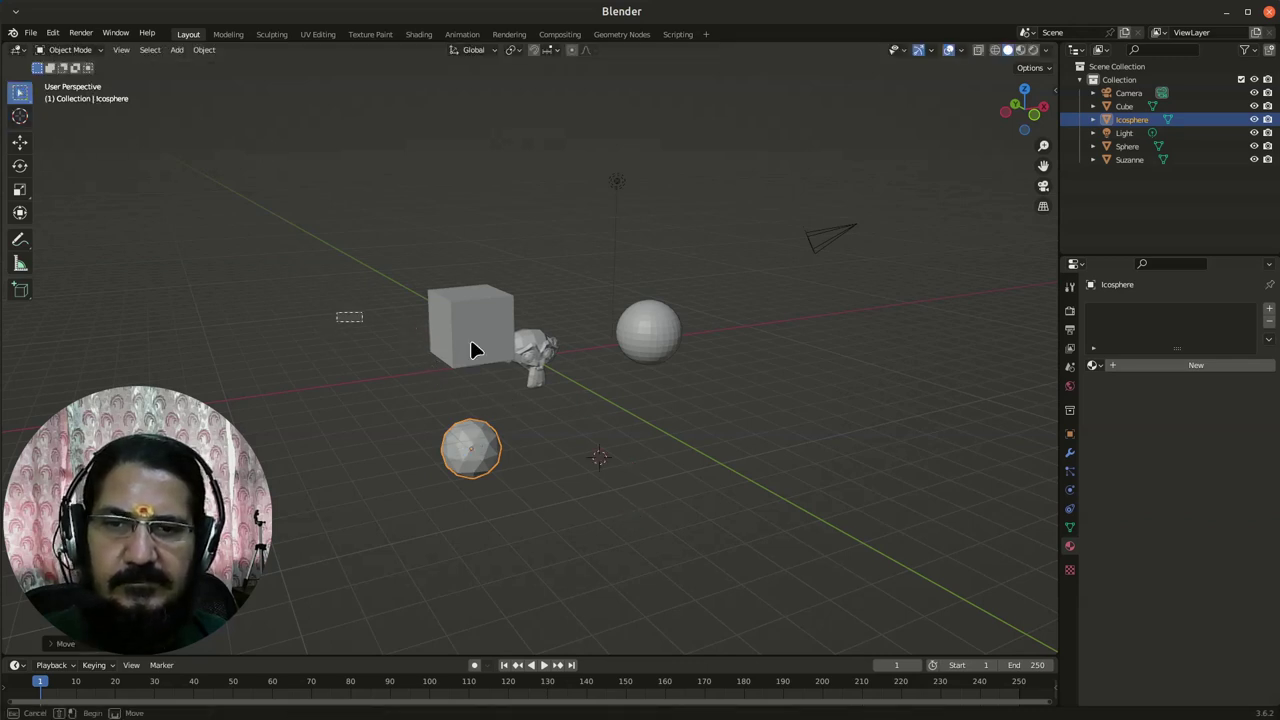
drag(337, 314, 668, 472)
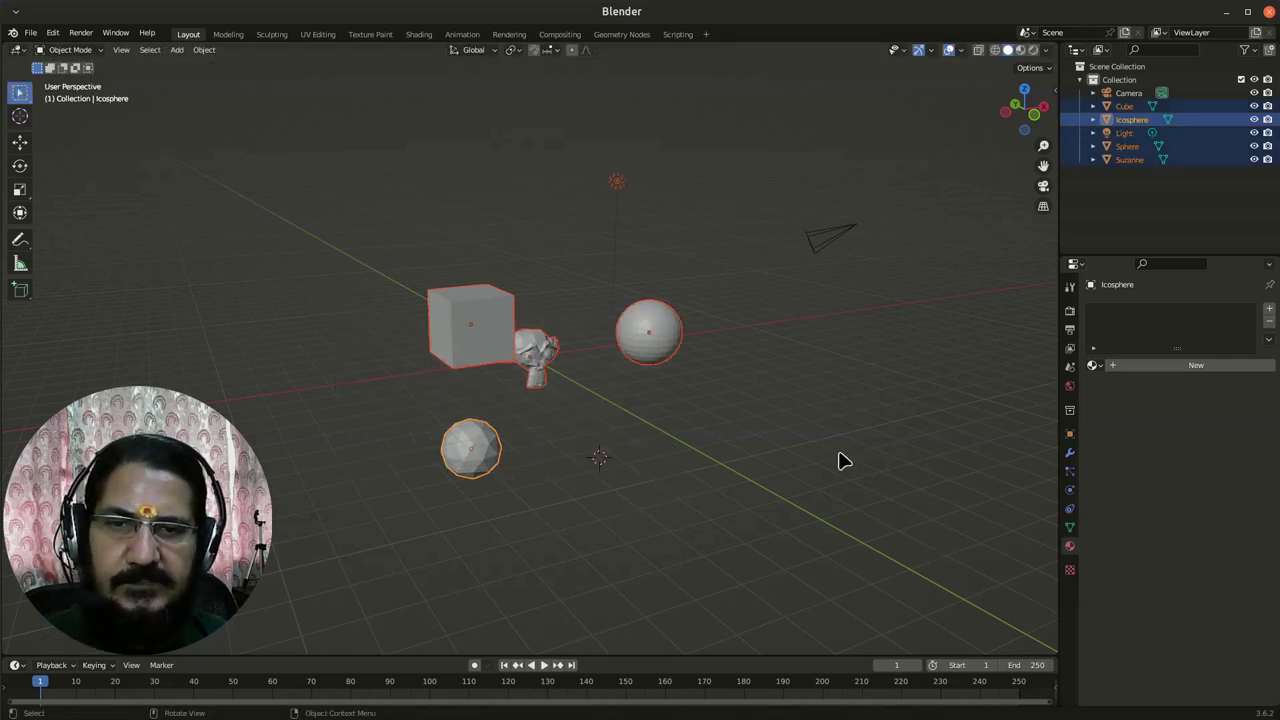
shift+click(617, 188)
click(690, 240)
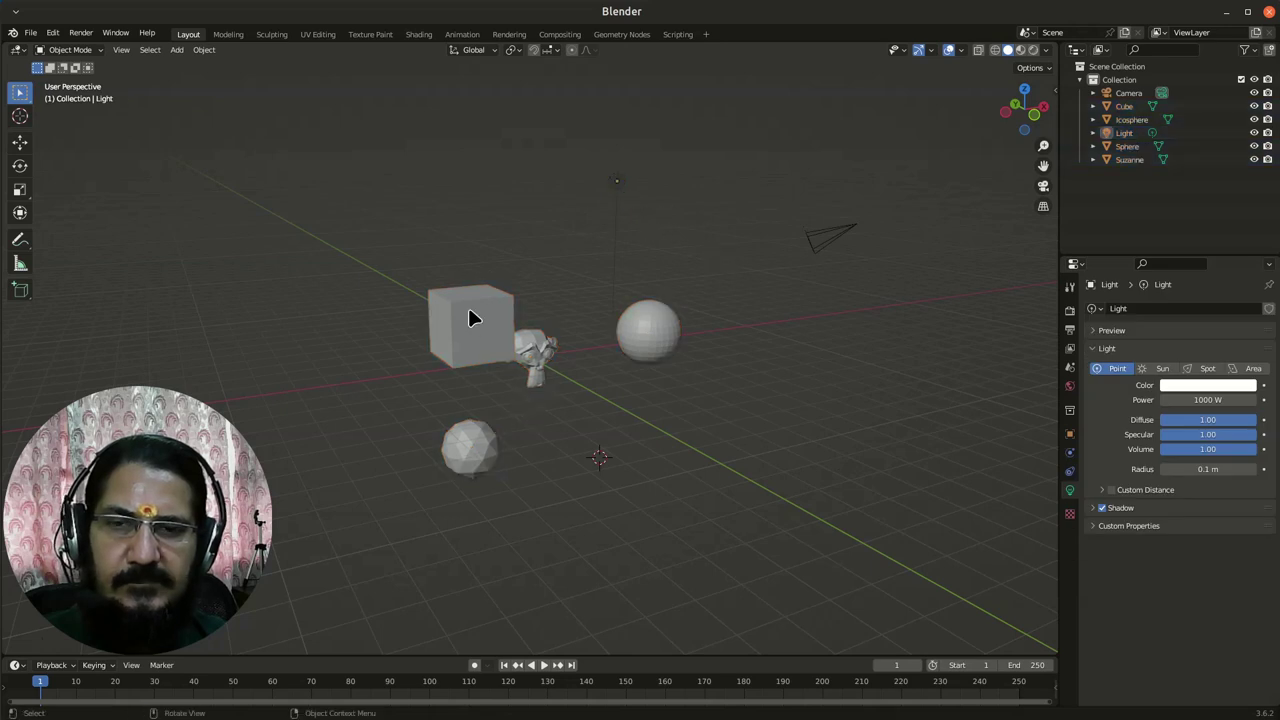
drag(418, 330, 572, 490)
key(x)
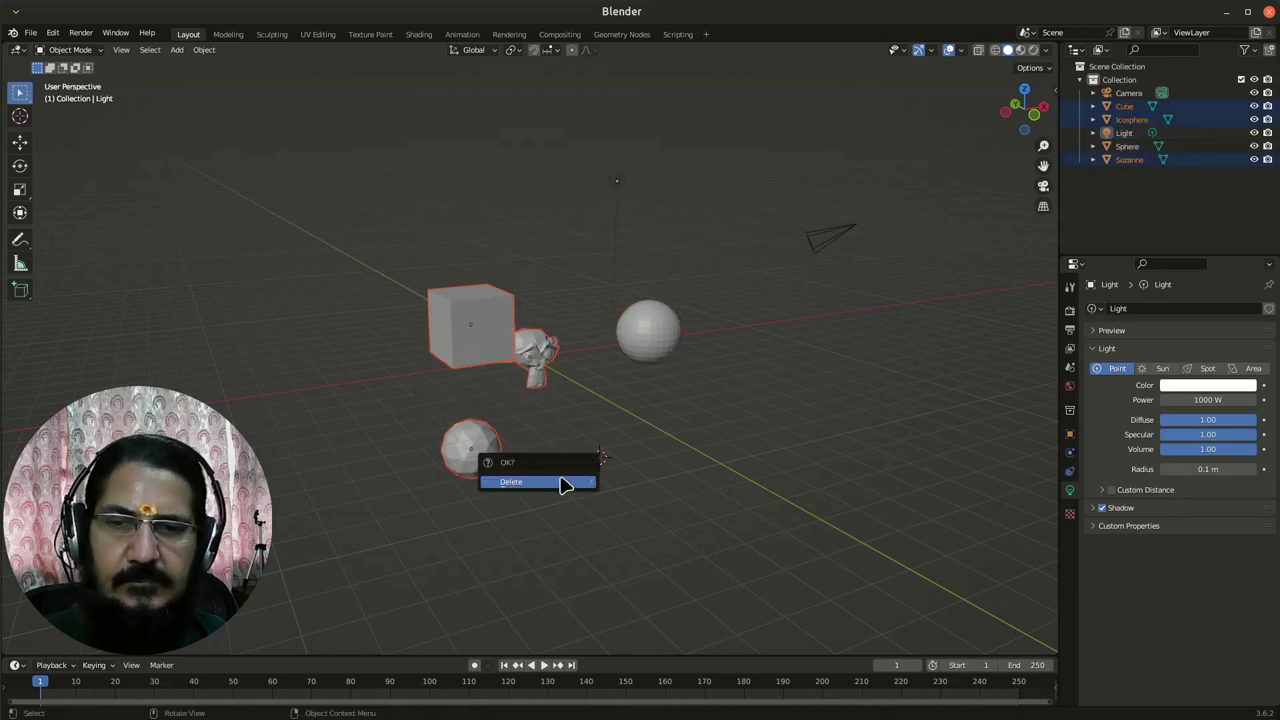
click(563, 482)
click(648, 332)
key(x)
click(678, 410)
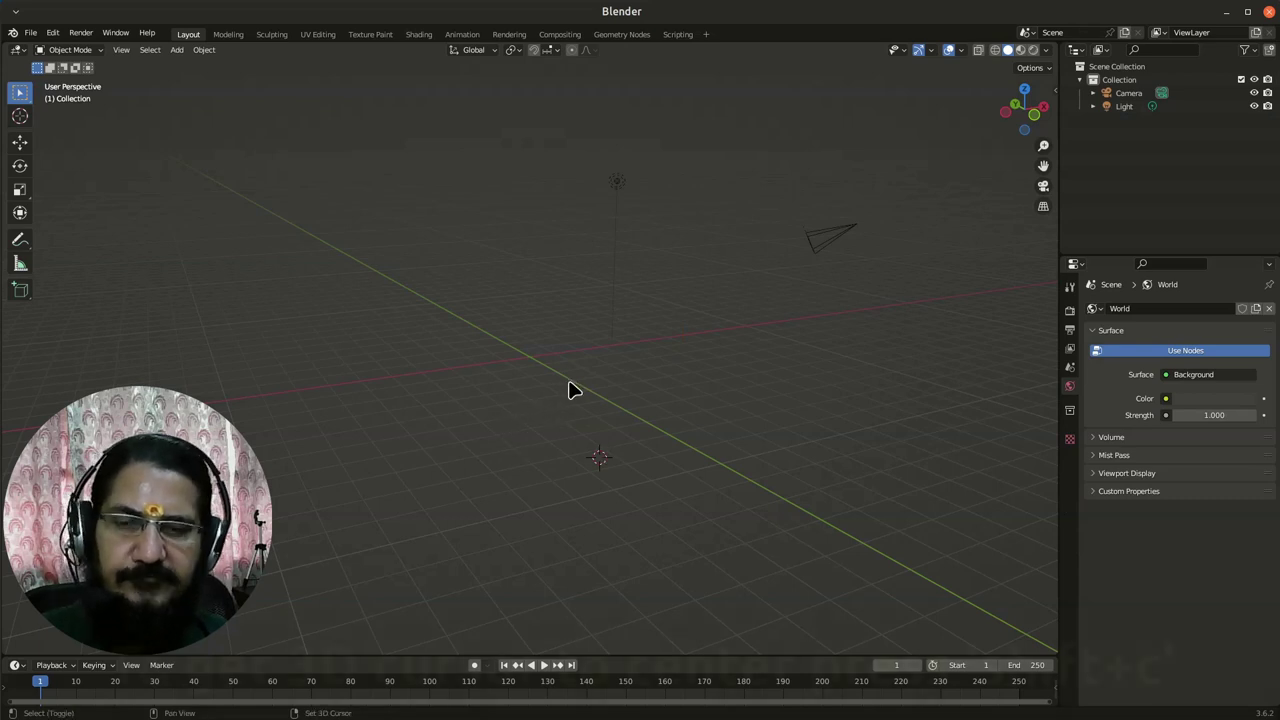
Reset the 3D cursor to the world origin and add a Monkey mesh there.
key(shift+c)
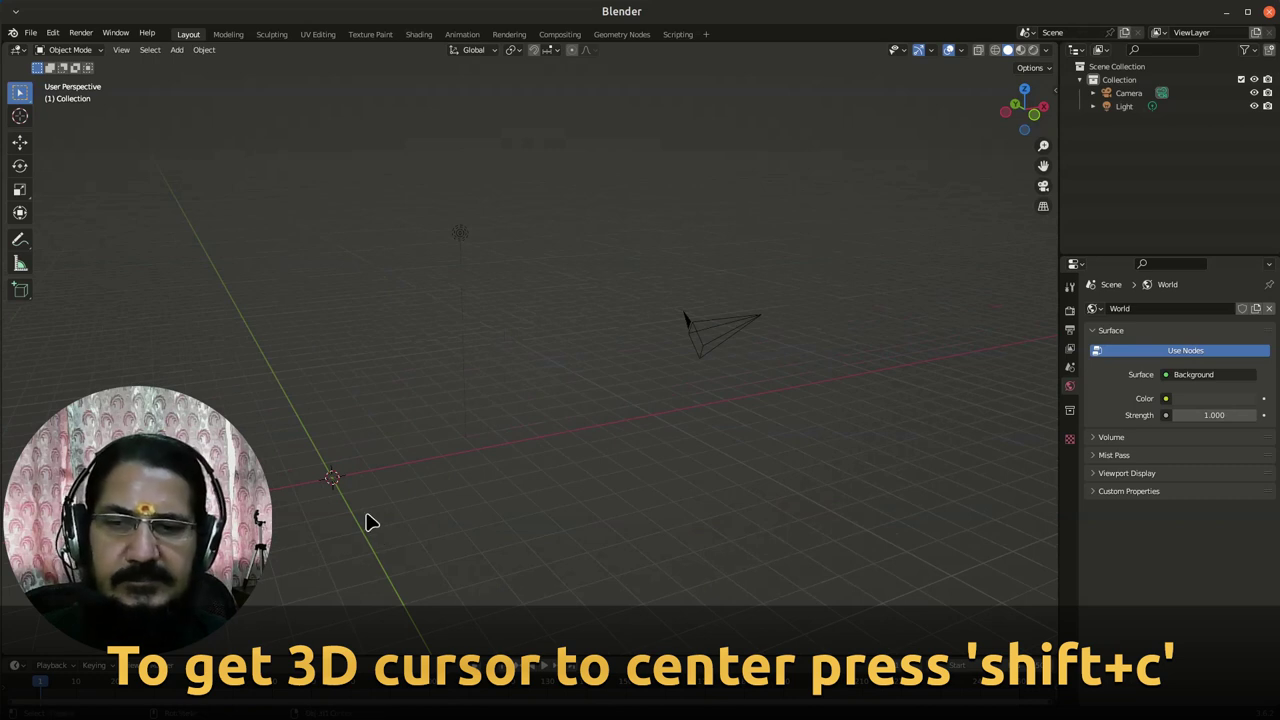
middle_drag(366, 517, 558, 422)
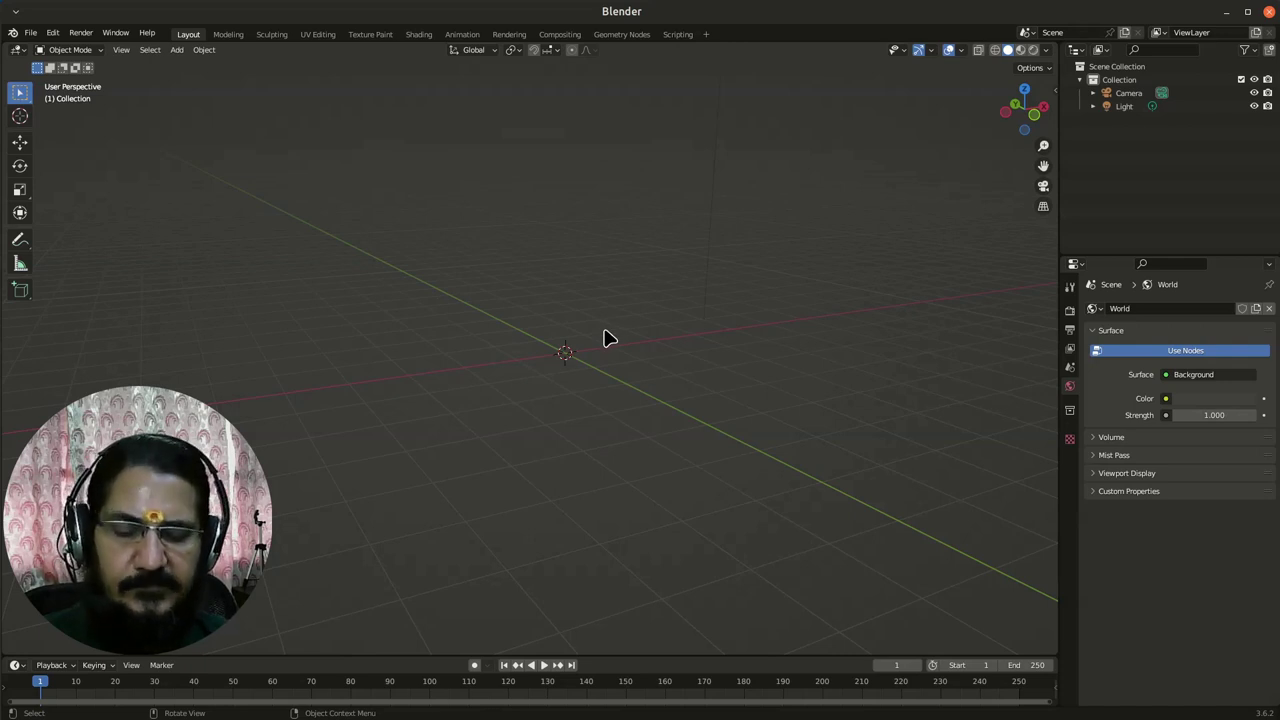
key(shift+a)
mouse_move(611, 326)
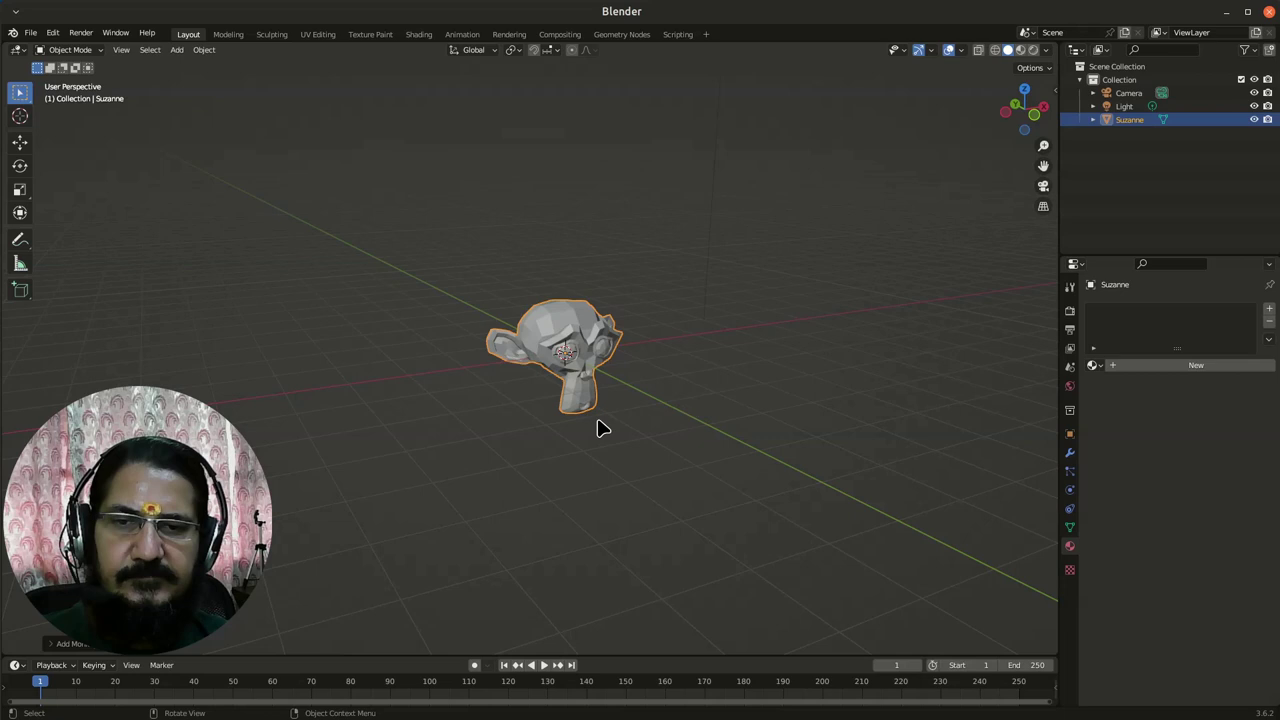
scroll(632, 385, up, 1)
scroll(700, 404, up, 1)
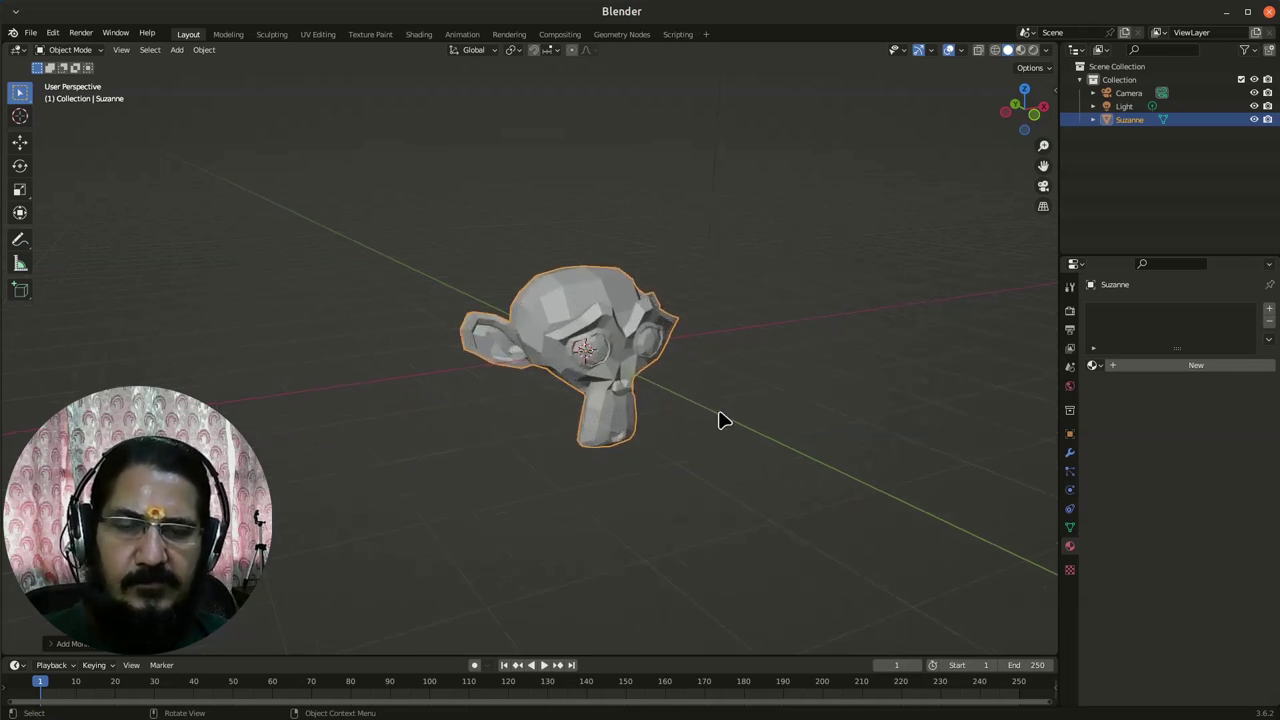
middle_drag(731, 443, 651, 397)
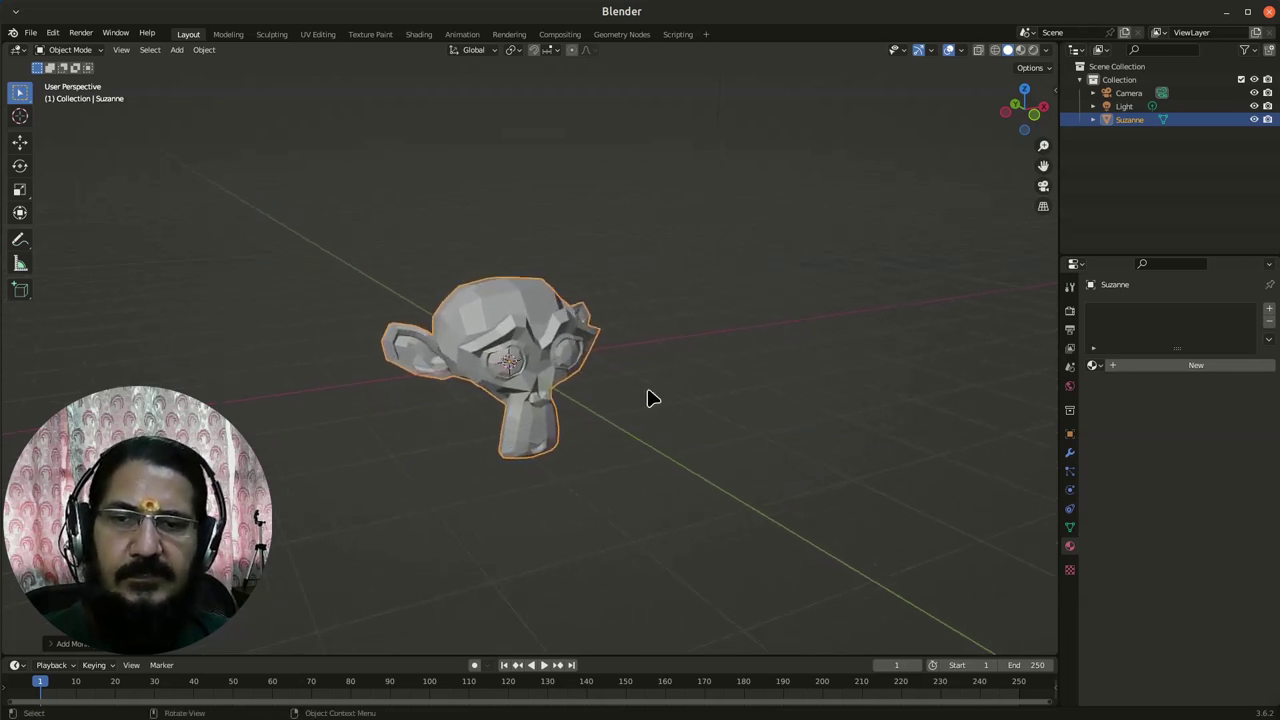
right_click(531, 331)
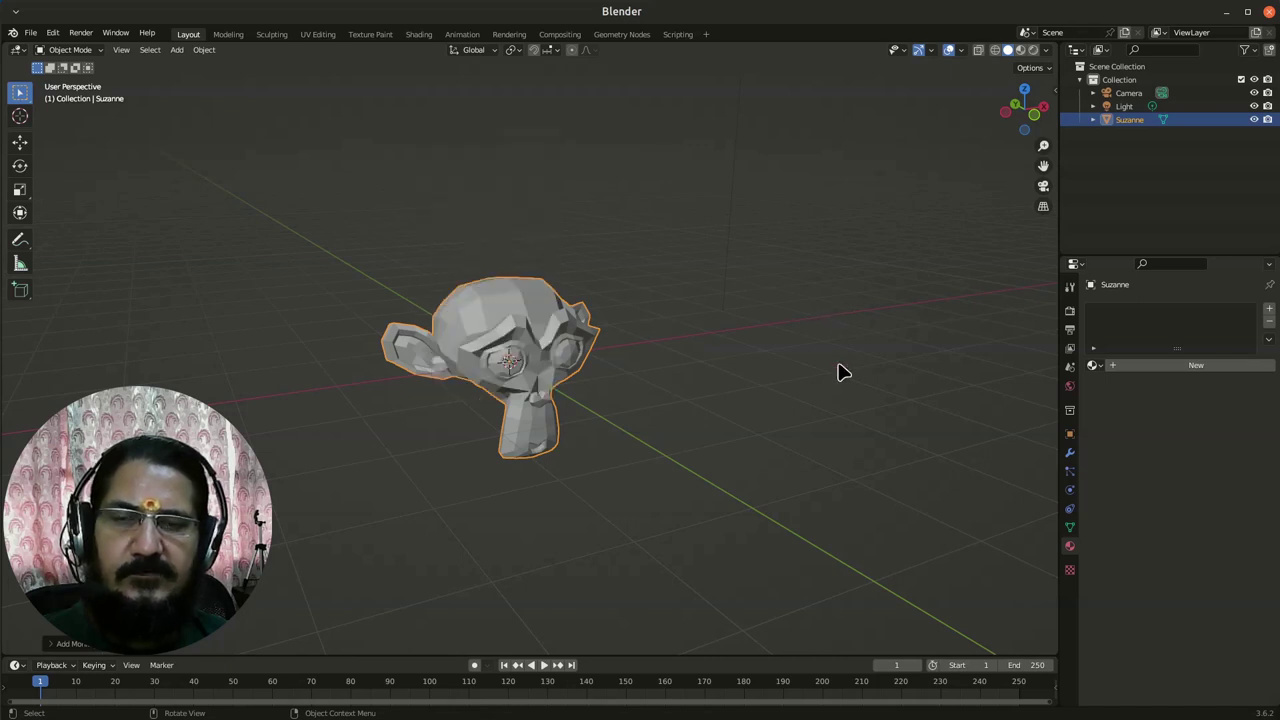
key(ctrl+z)
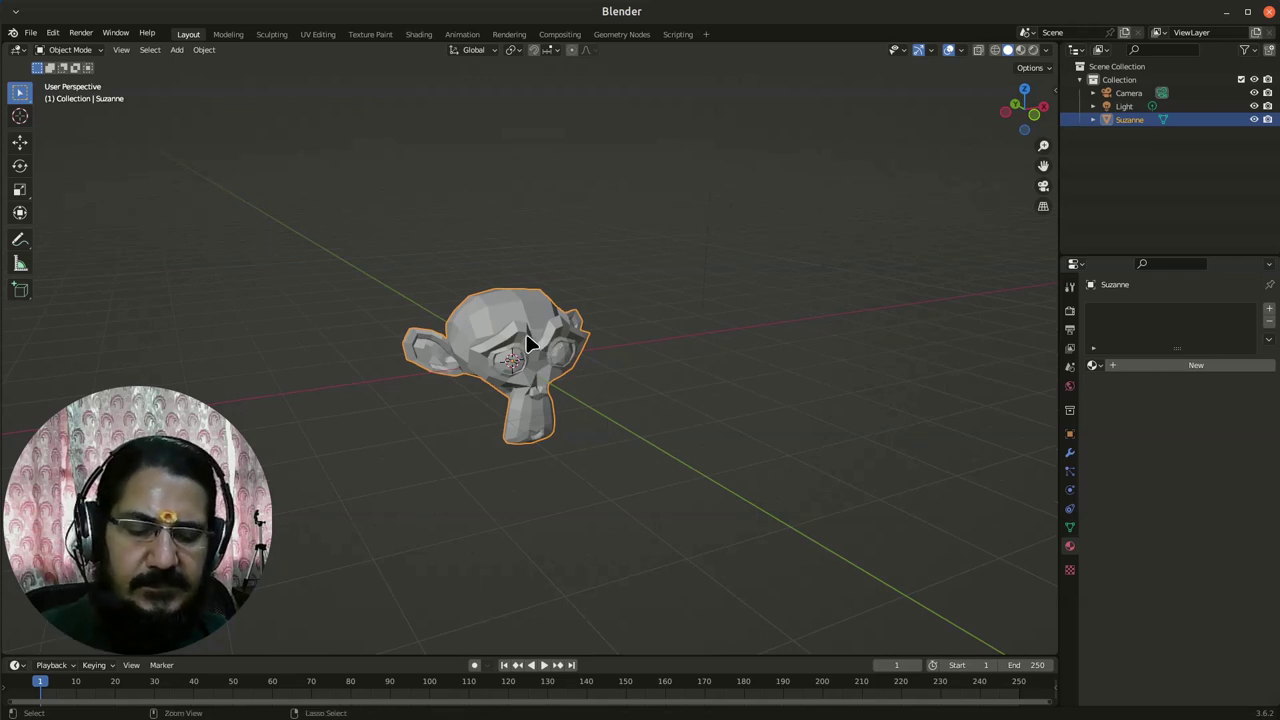
Copy and paste the monkey and move the pasted copy beside the original on the positive X side.
key(ctrl+c)
key(ctrl+v)
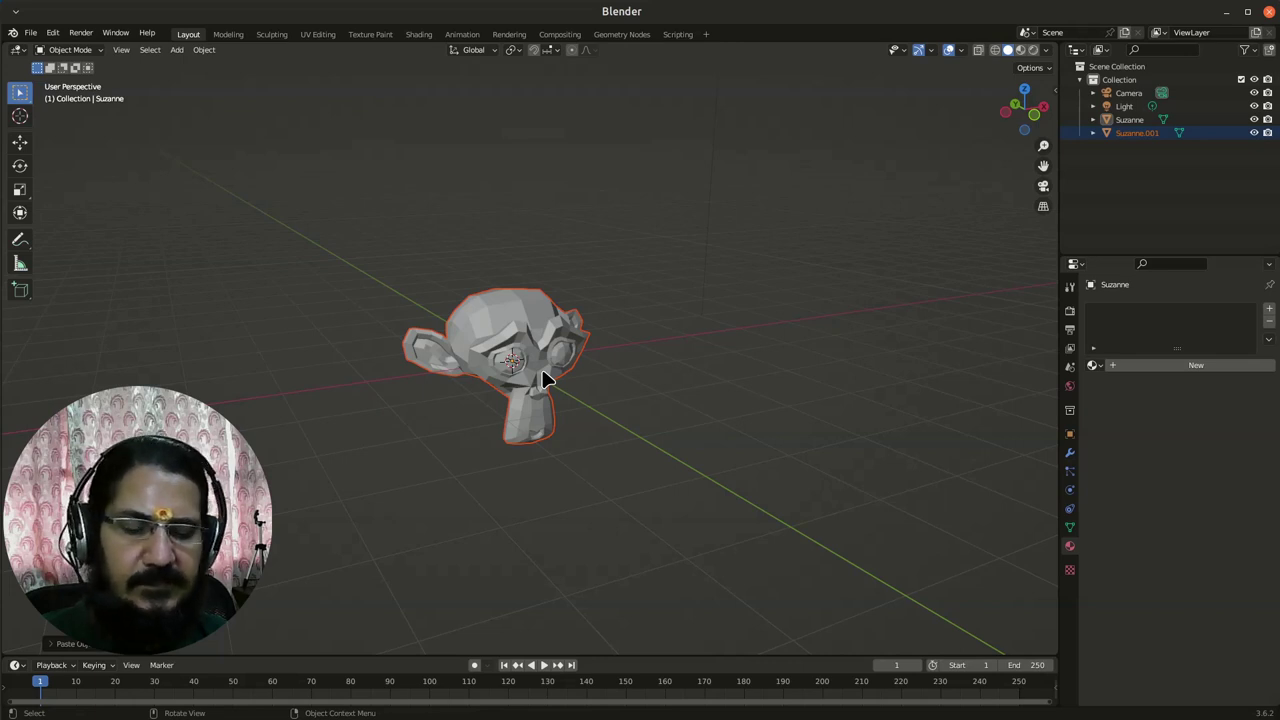
key(g)
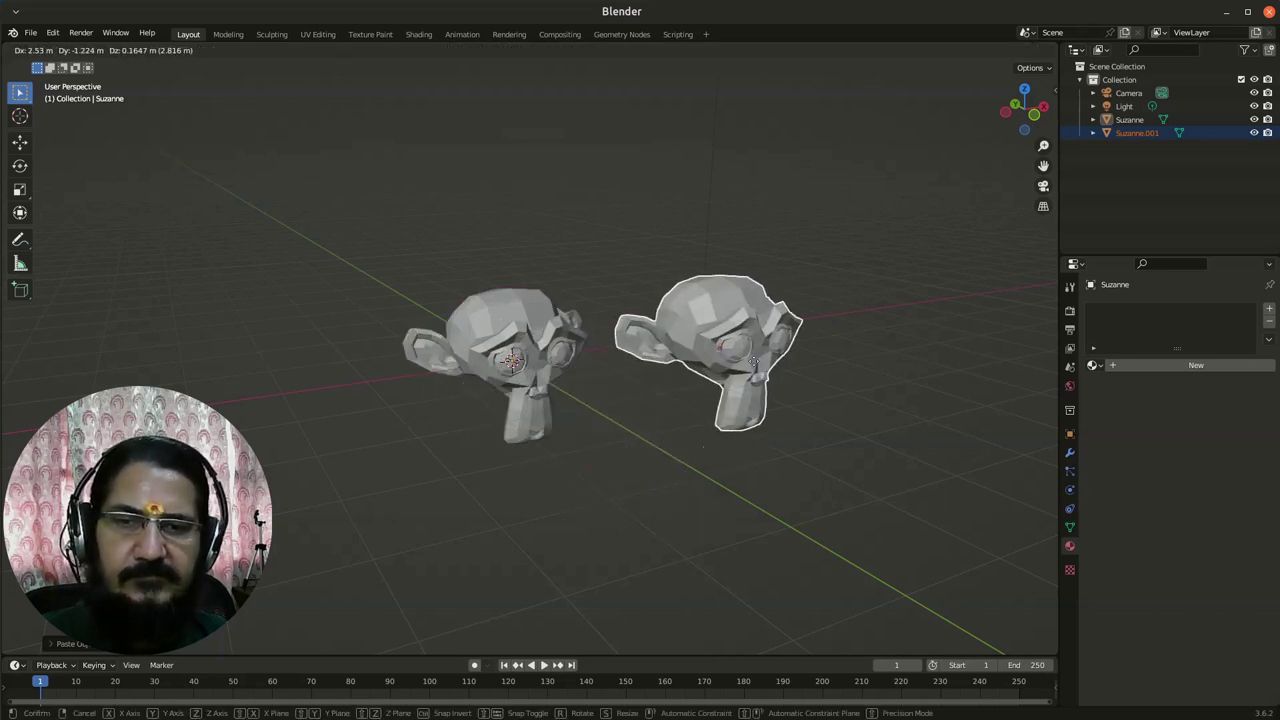
click(793, 363)
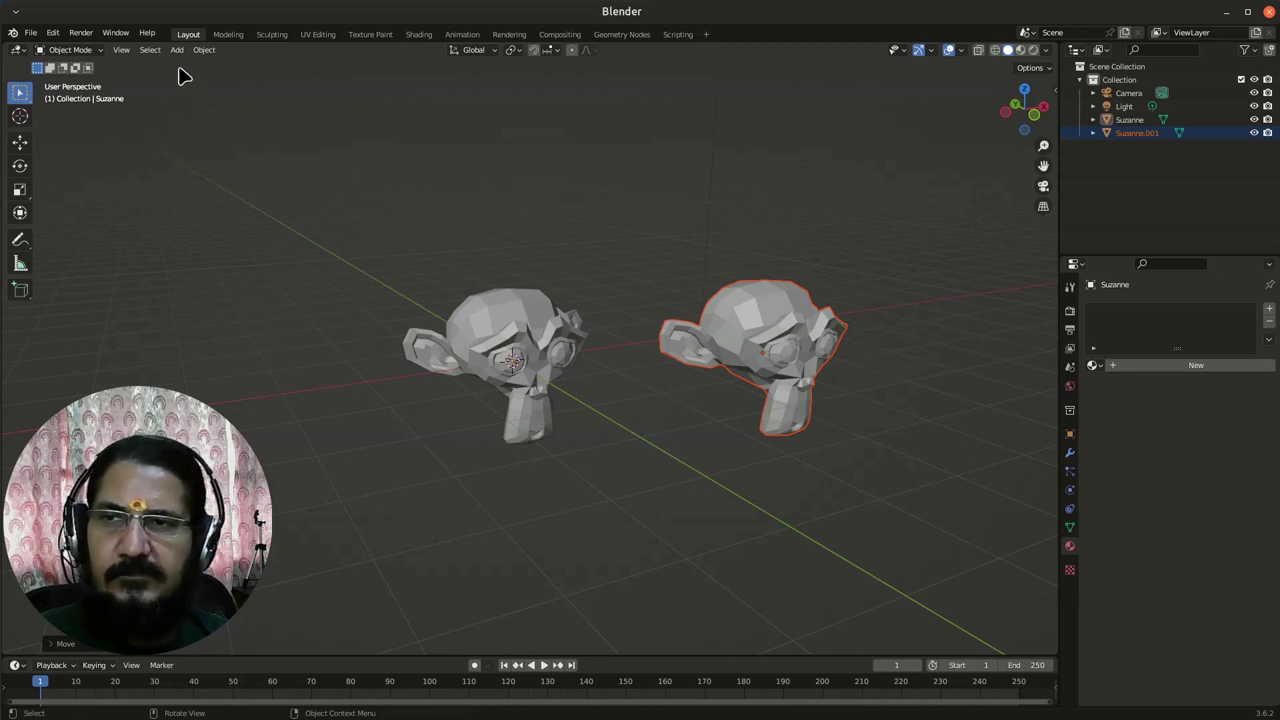
click(204, 50)
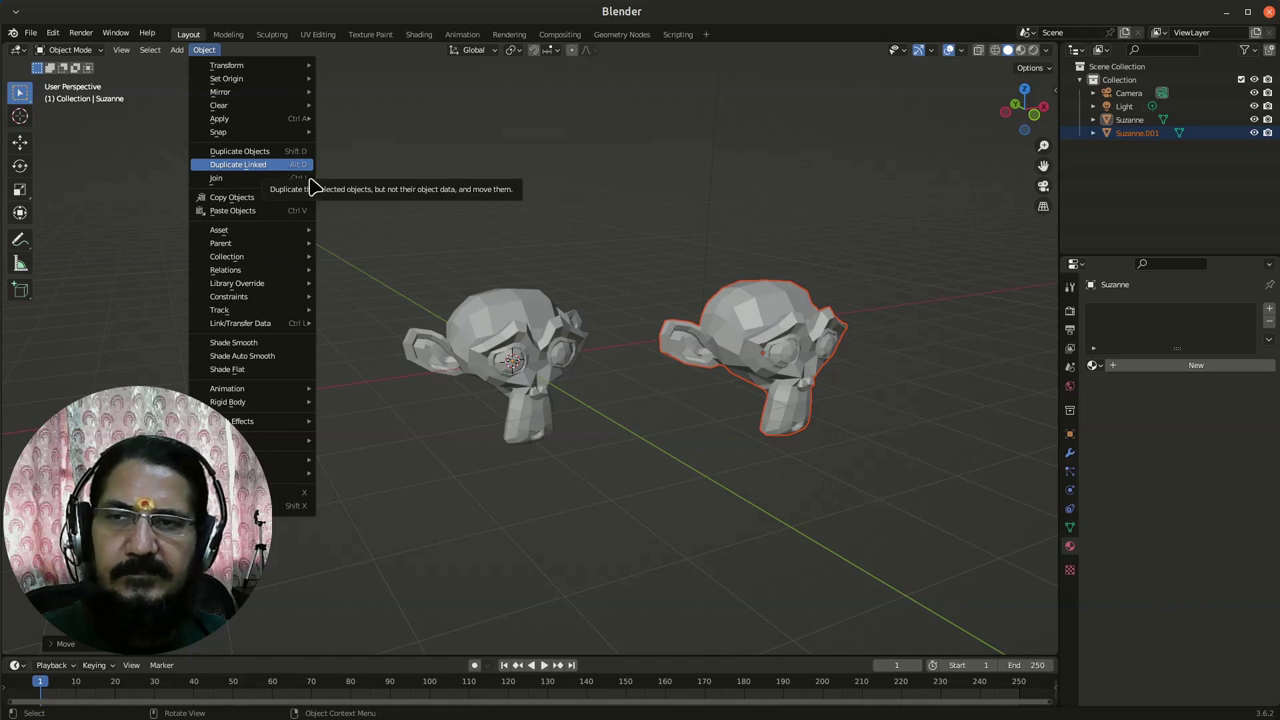
middle_drag(803, 417, 766, 417)
scroll(614, 443, up, 1)
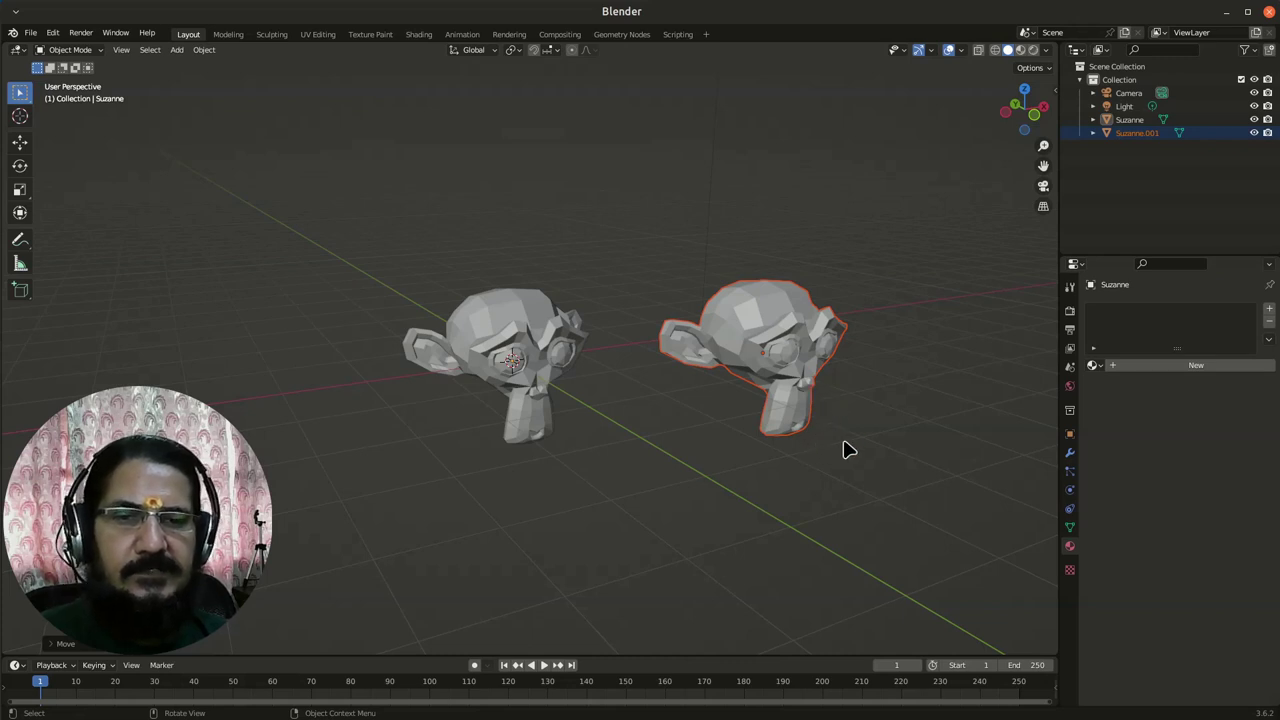
middle_drag(843, 449, 838, 446)
Delete the pasted monkey copy, keeping the original at the world origin.
click(531, 383)
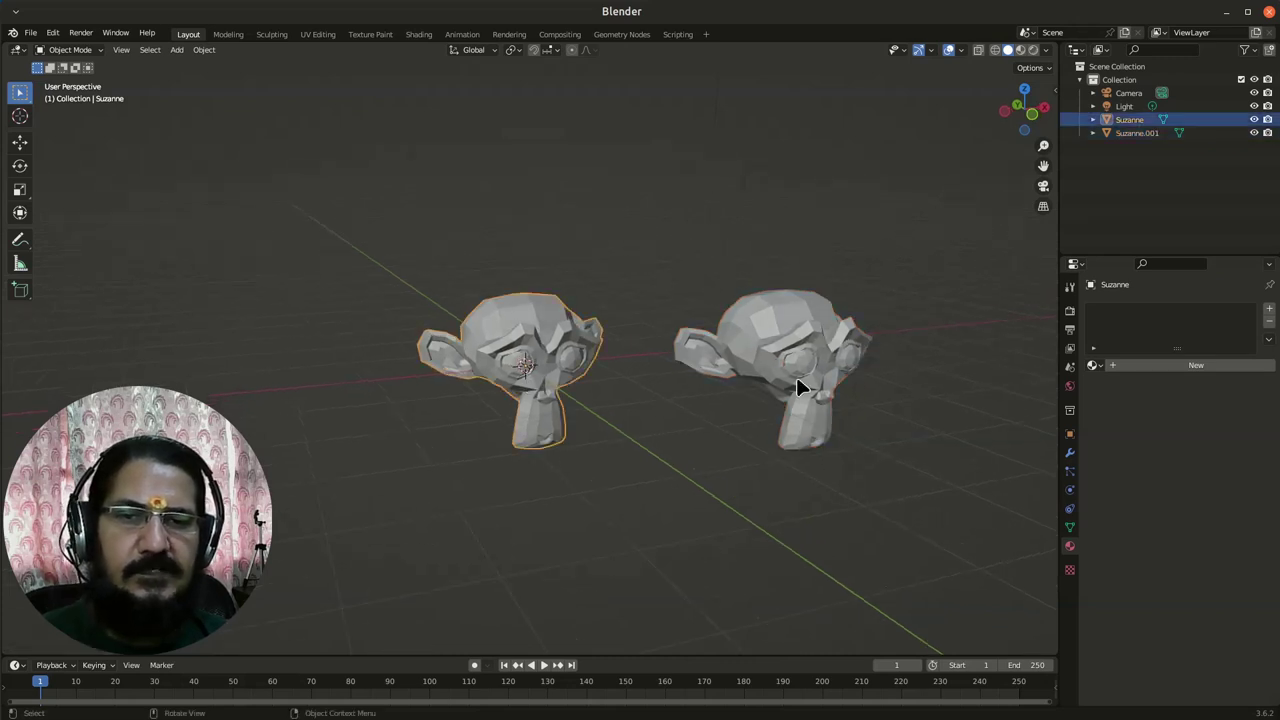
click(808, 386)
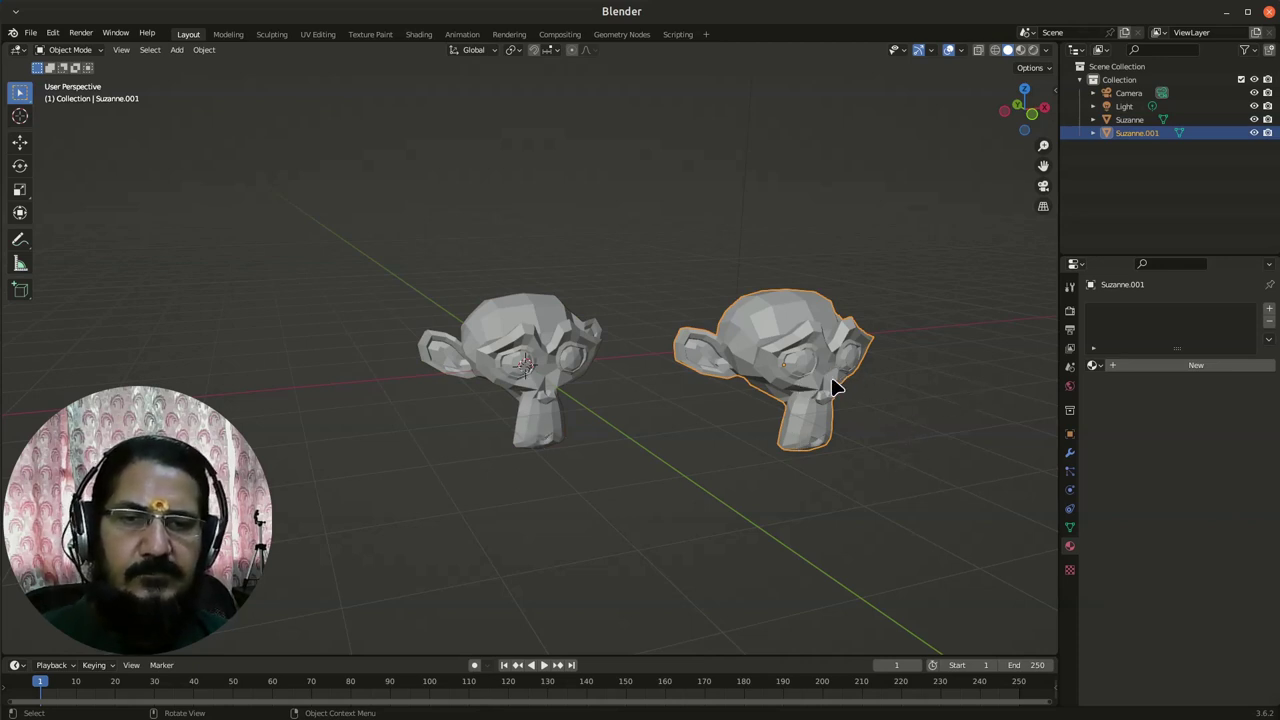
key(x)
click(811, 403)
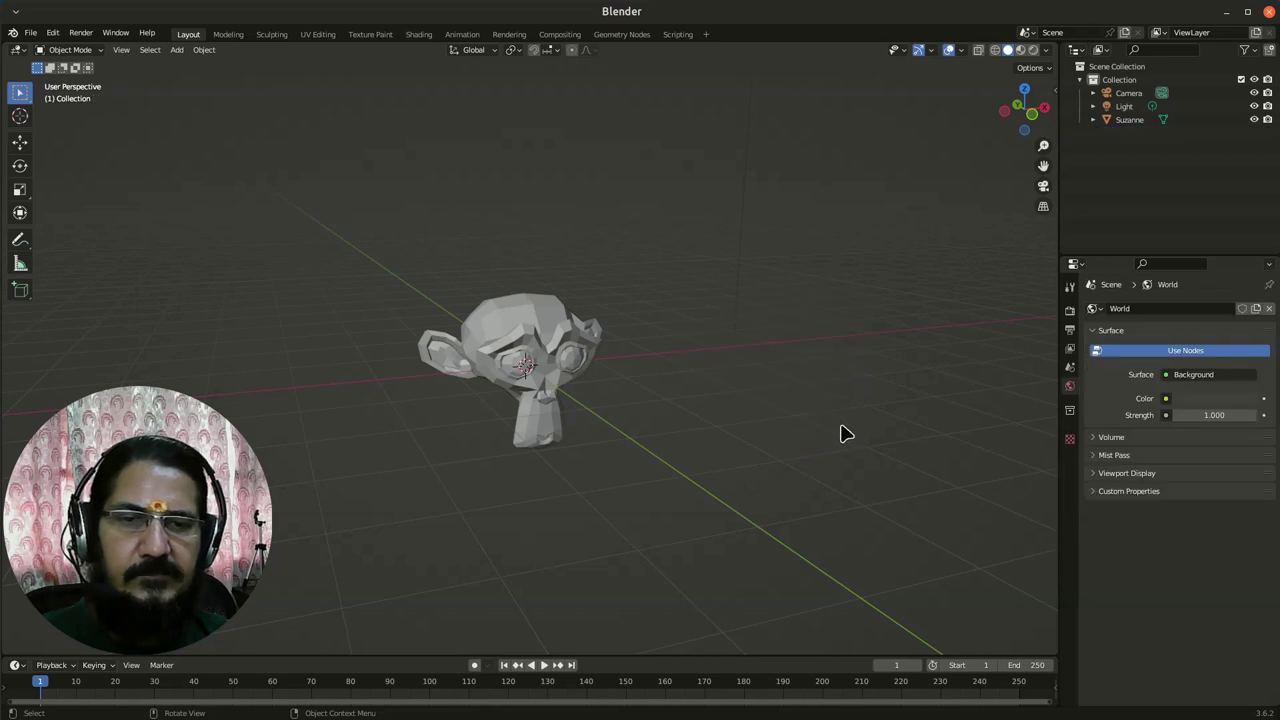
Give the monkey a new material with an orange base color (E7850F) and display the viewport in Rendered shading.
click(596, 360)
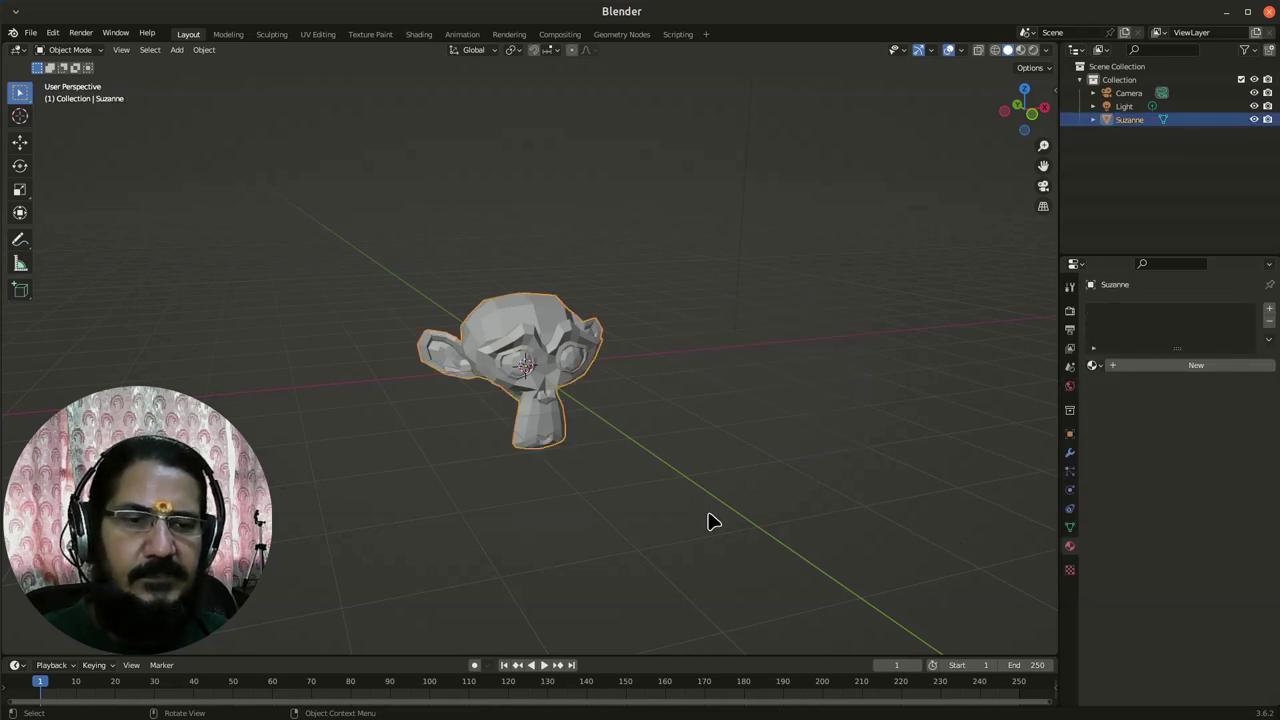
click(1146, 368)
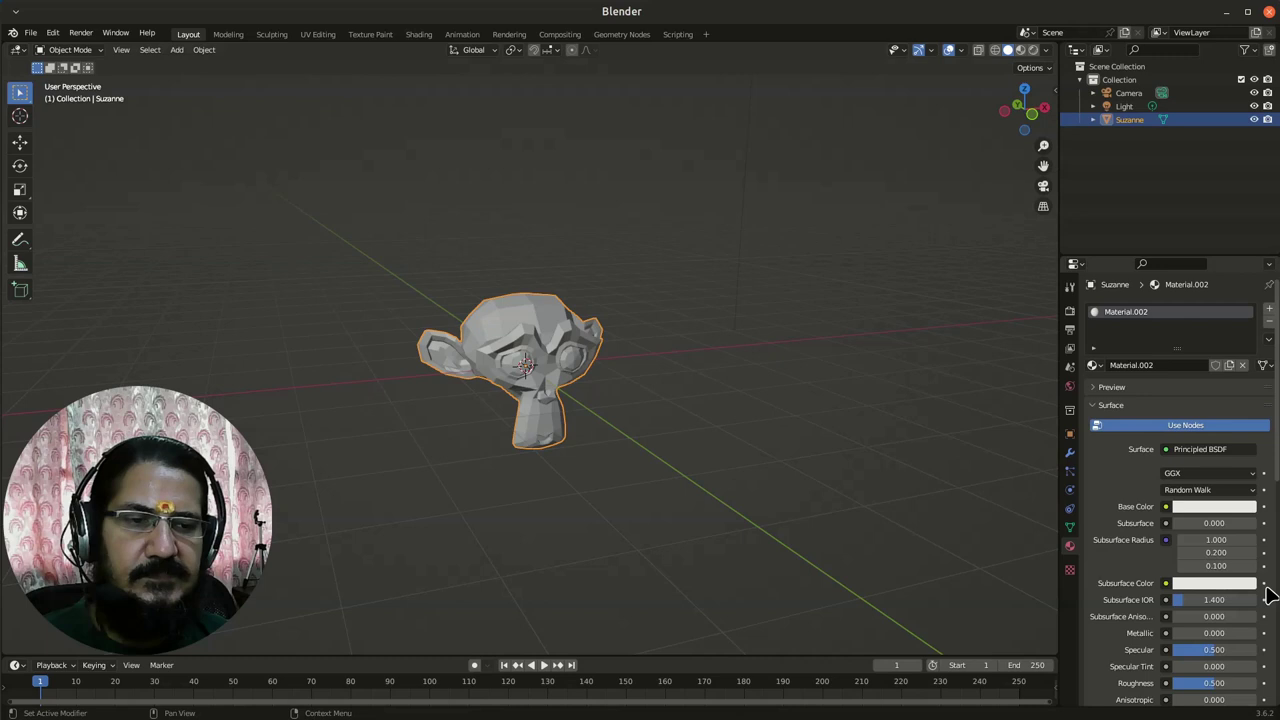
click(1226, 506)
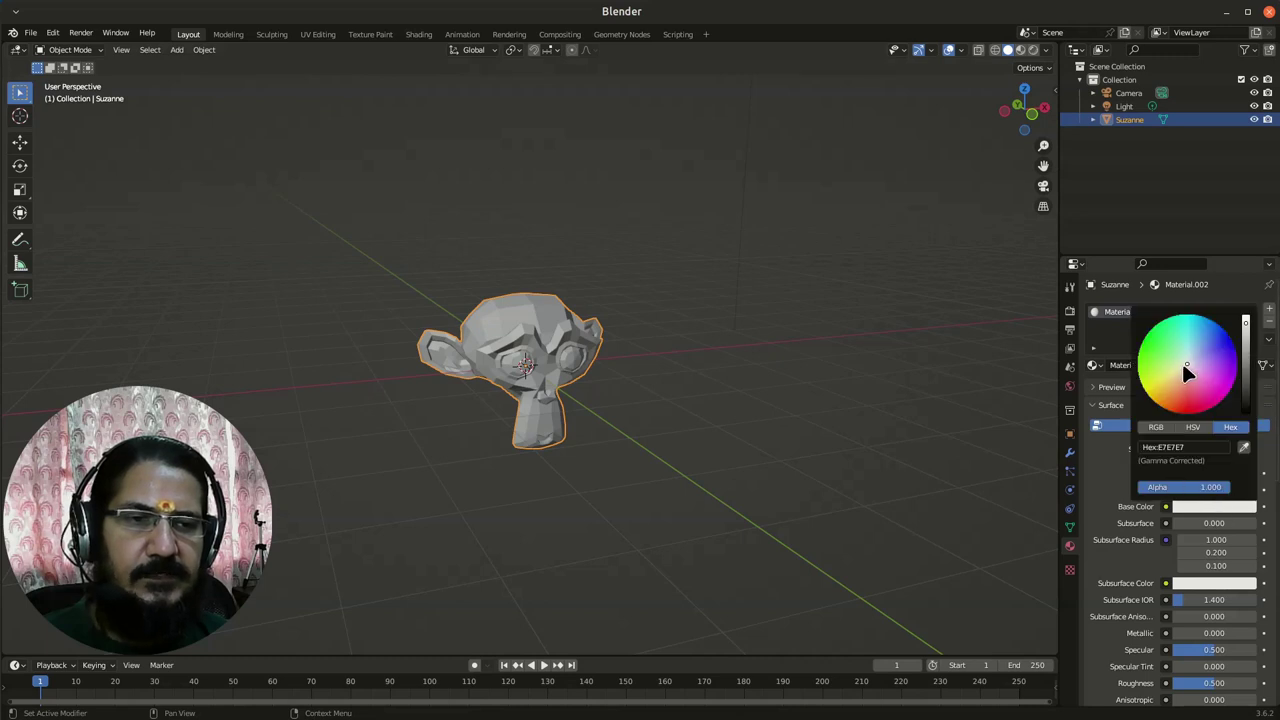
drag(1170, 388, 1160, 403)
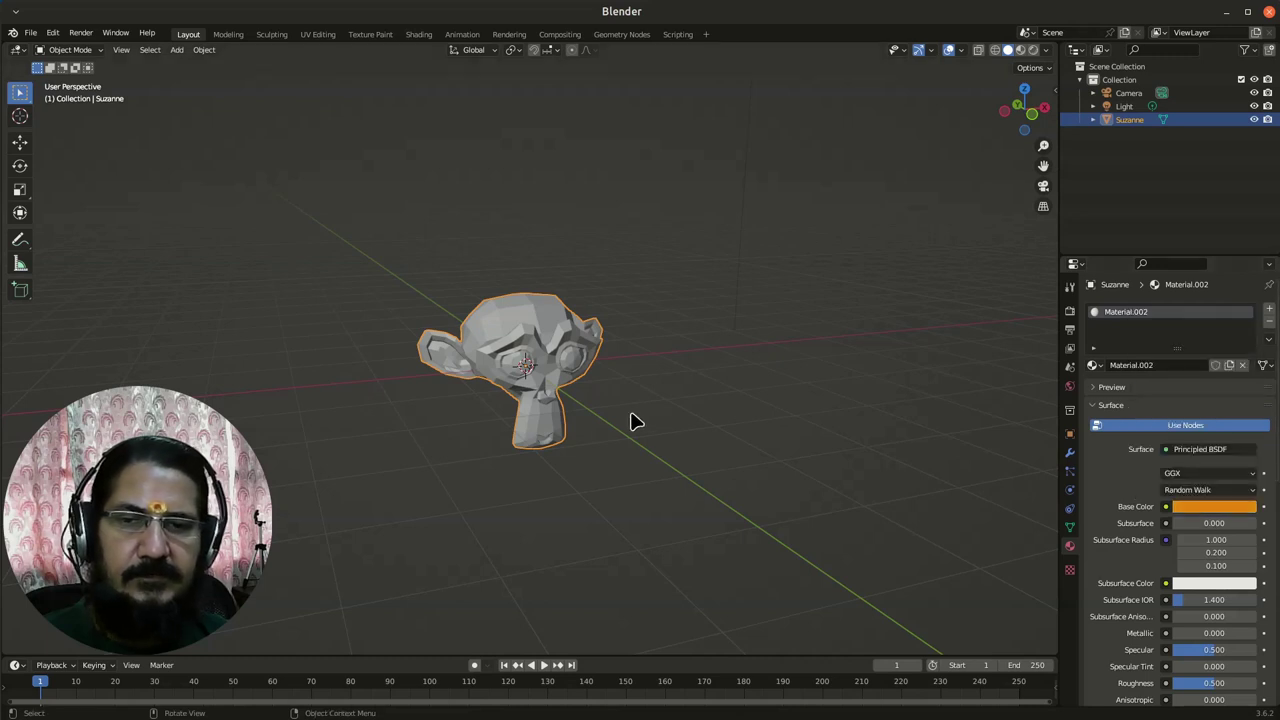
key(z)
click(641, 350)
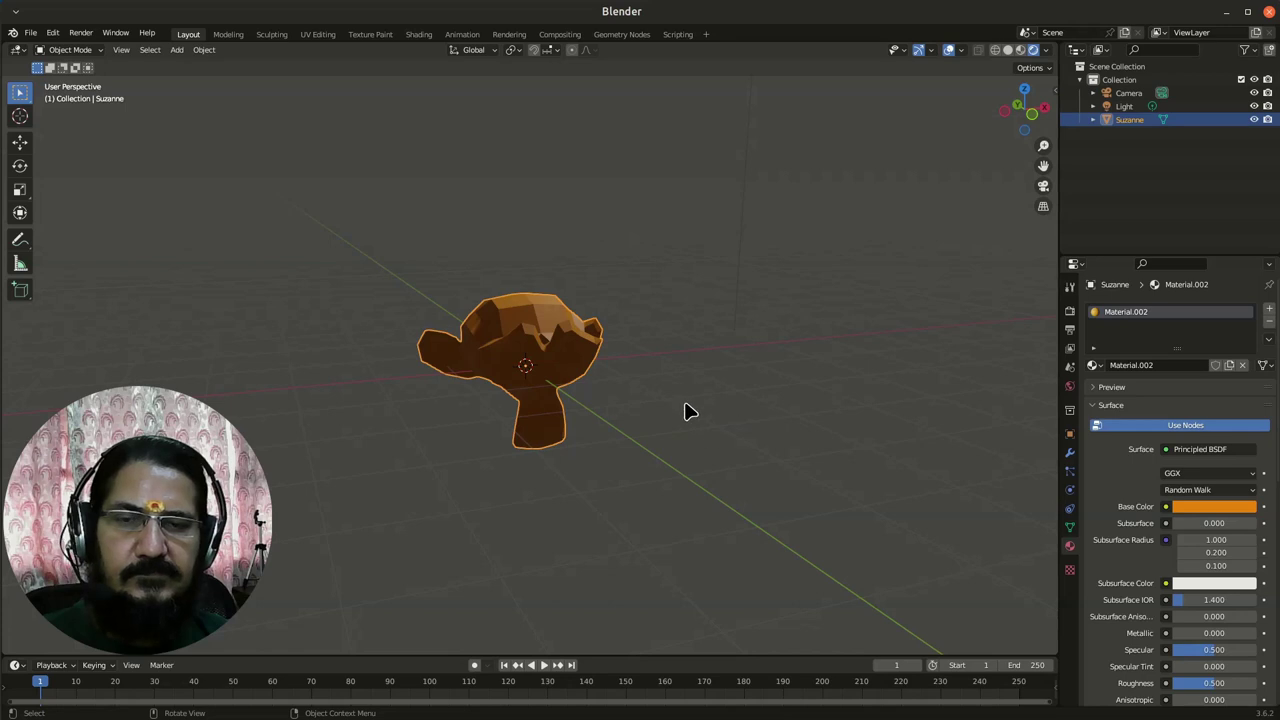
In top orthographic view, move the light in front of the monkey's face, slightly to the negative X side.
scroll(700, 412, down, 5)
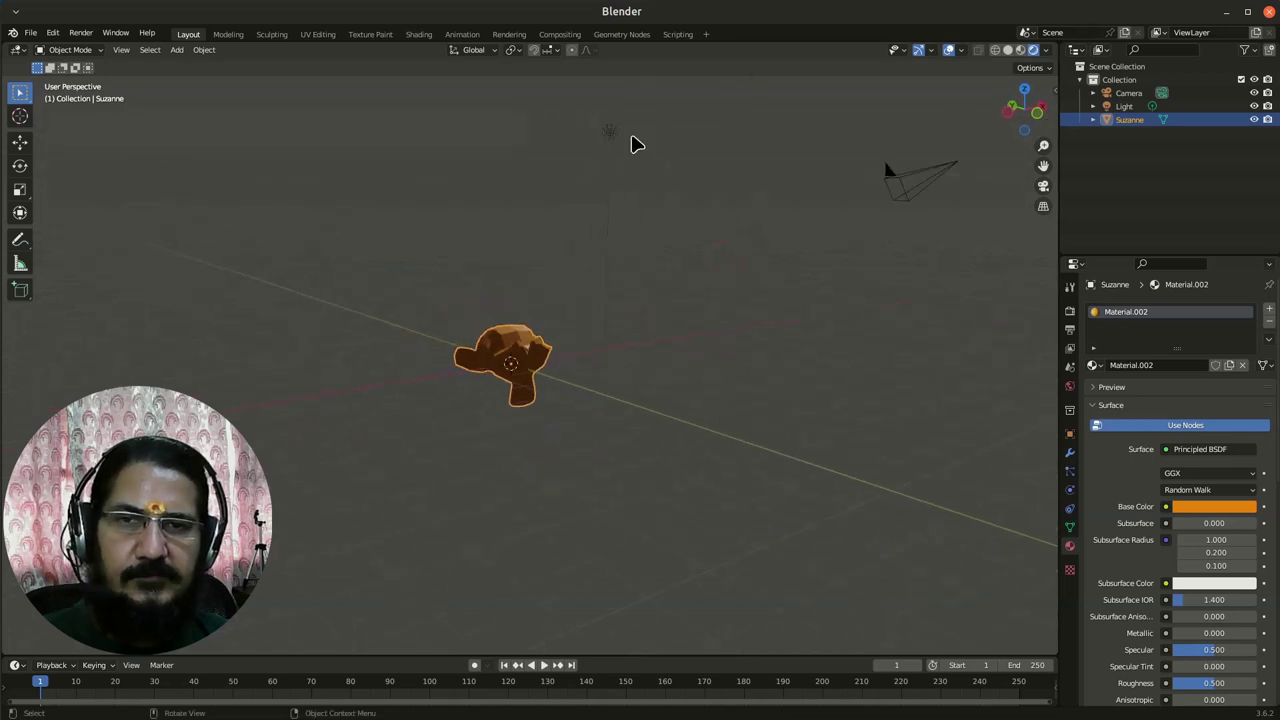
key(KP_7)
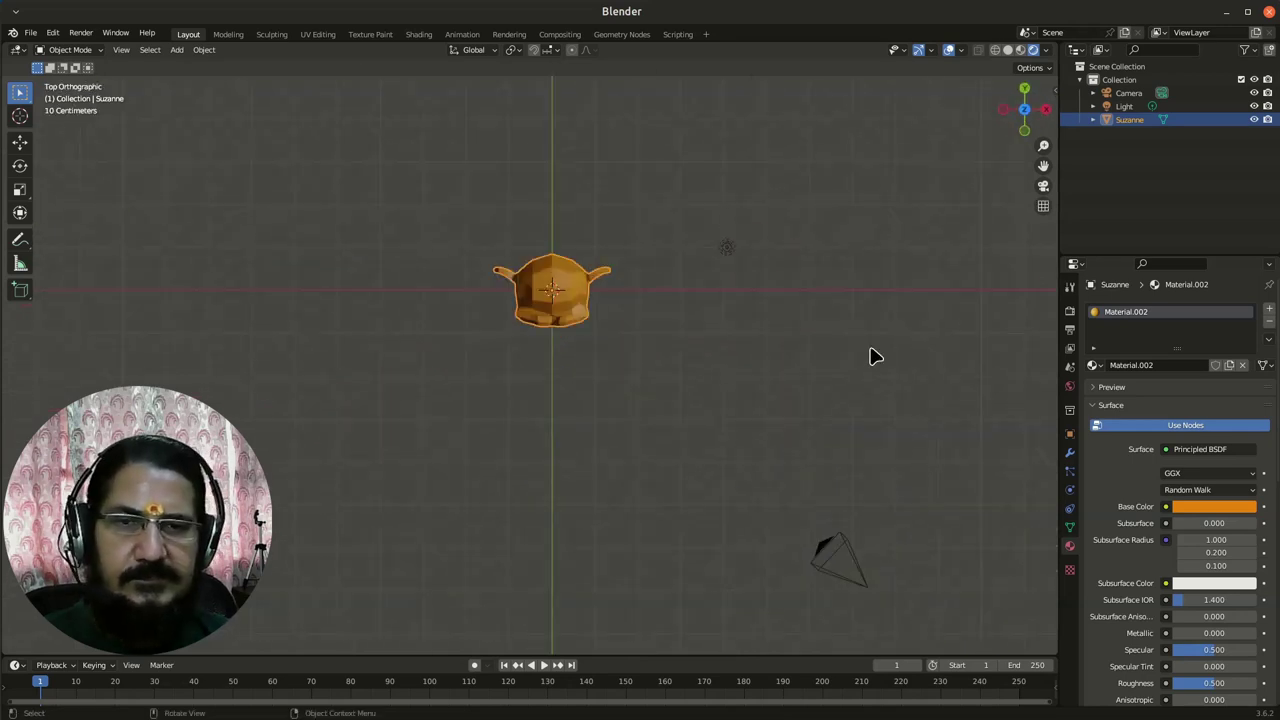
click(727, 250)
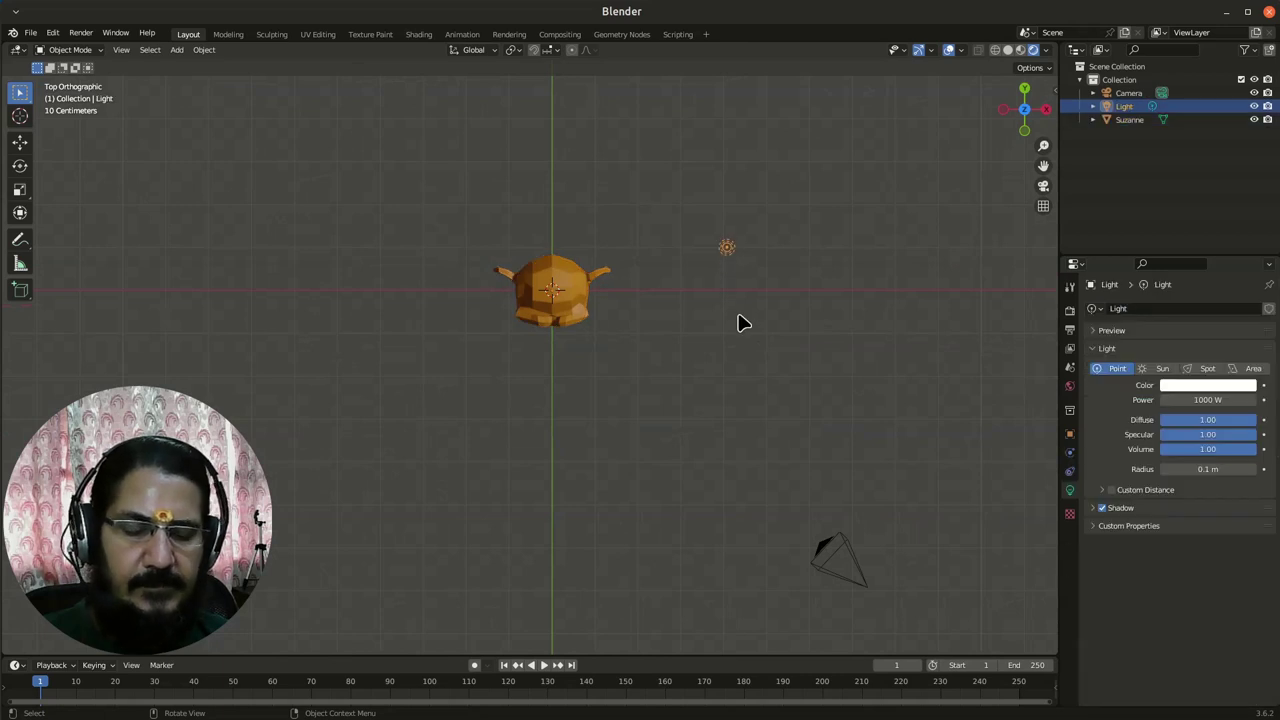
key(g)
click(478, 505)
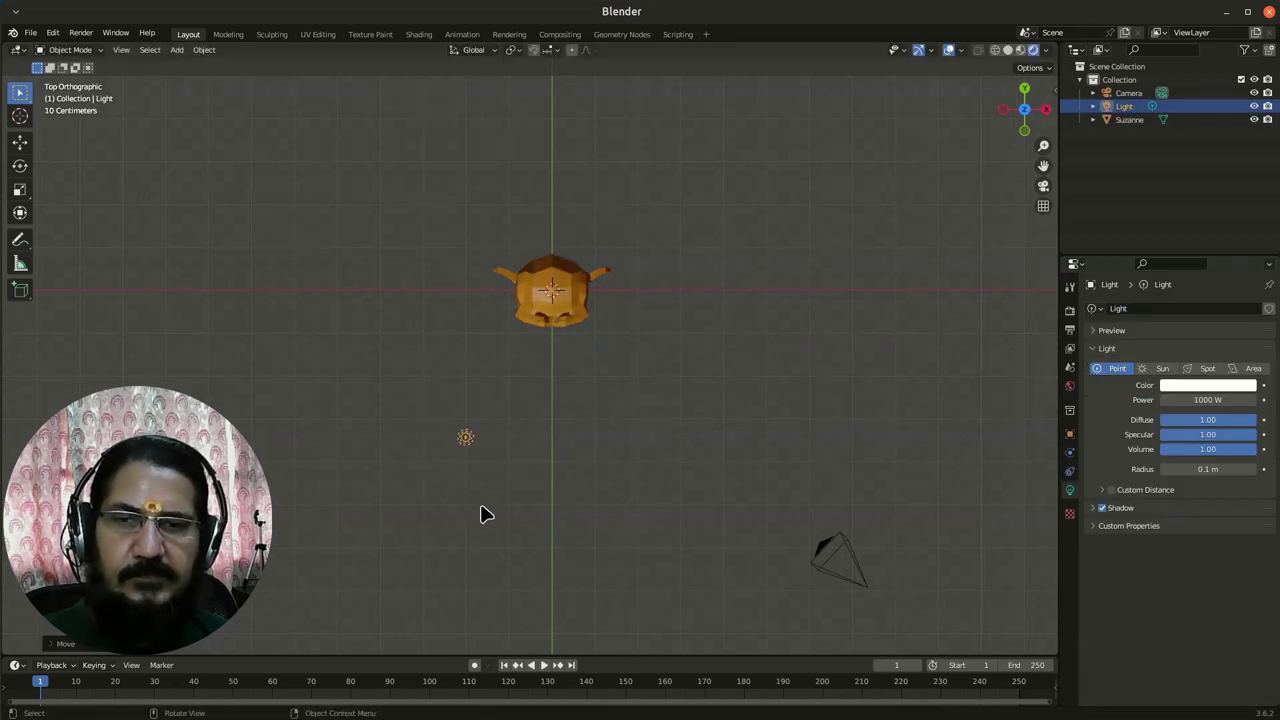
middle_drag(597, 534, 641, 476)
middle_drag(620, 560, 584, 418)
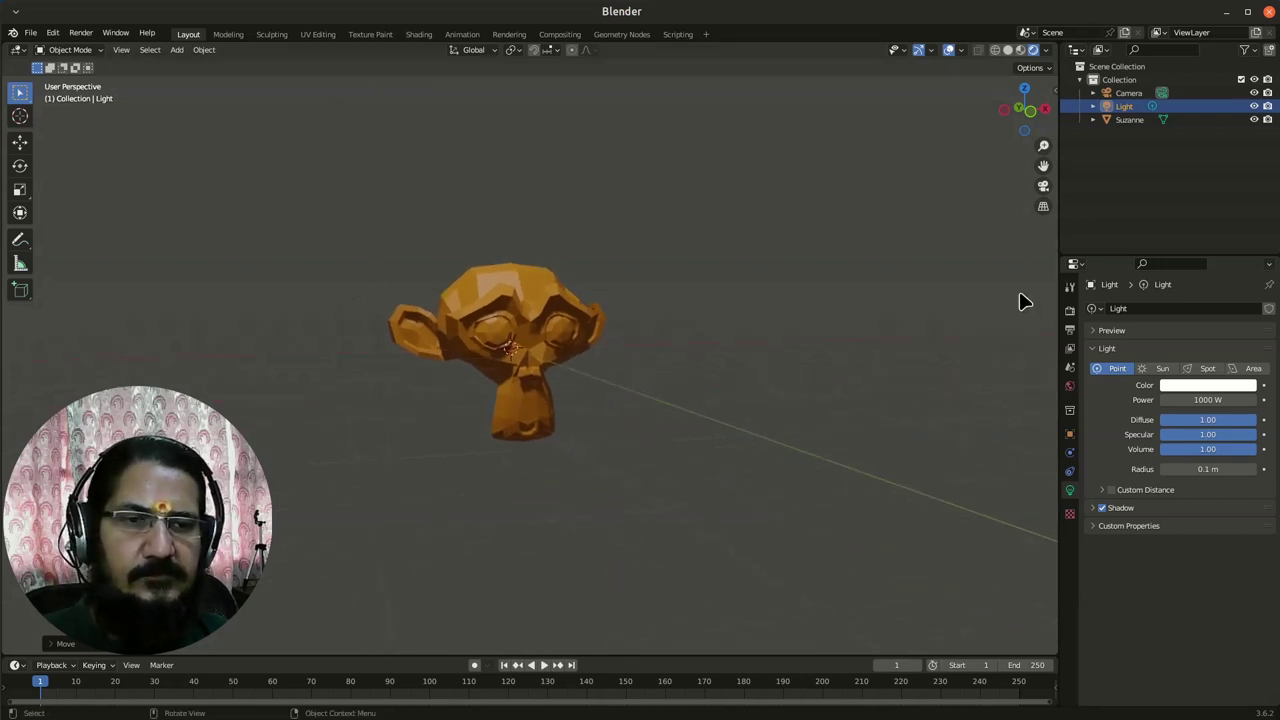
Copy and paste the orange monkey and place the copy beside the original on the positive X side.
click(585, 422)
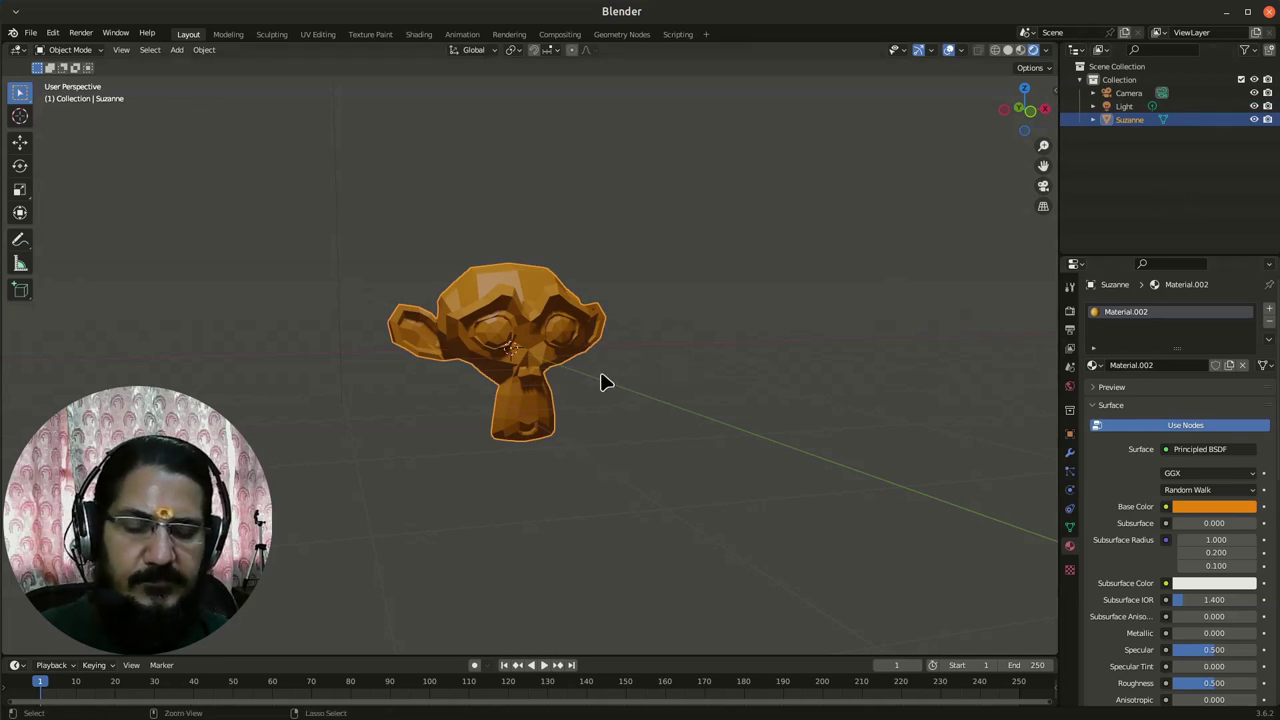
key(ctrl+c)
key(ctrl+v)
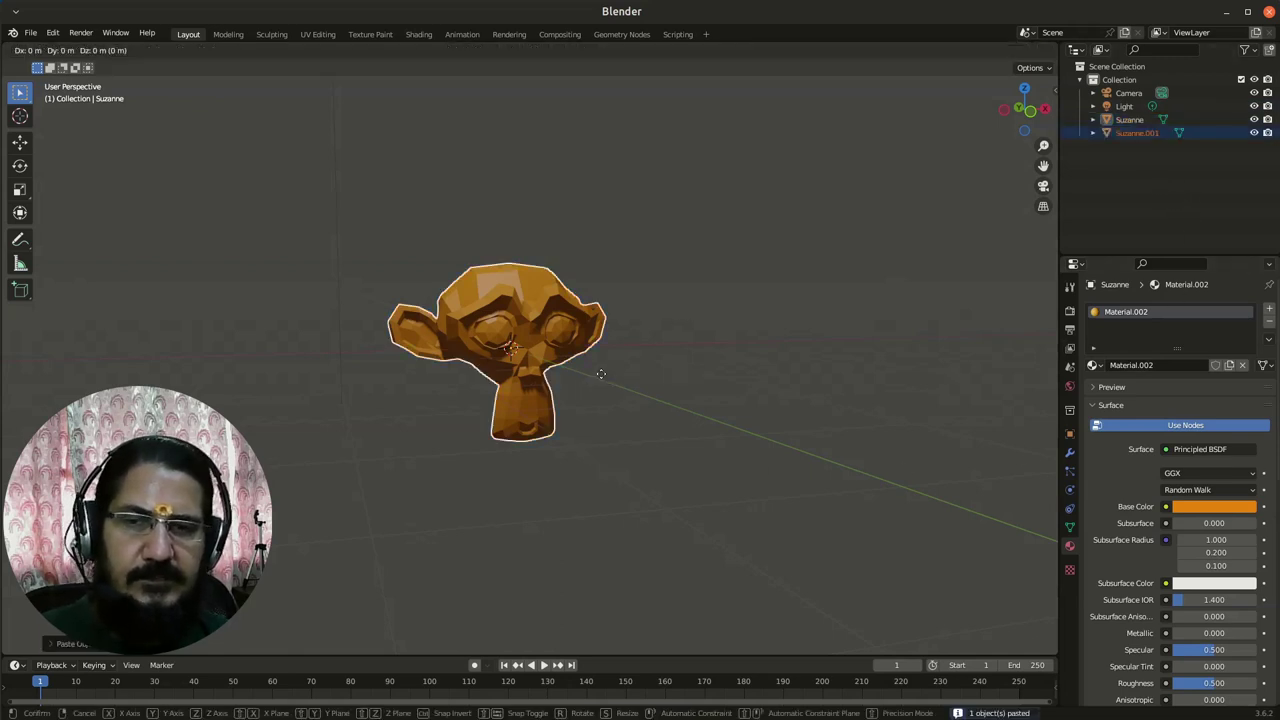
key(g)
click(858, 366)
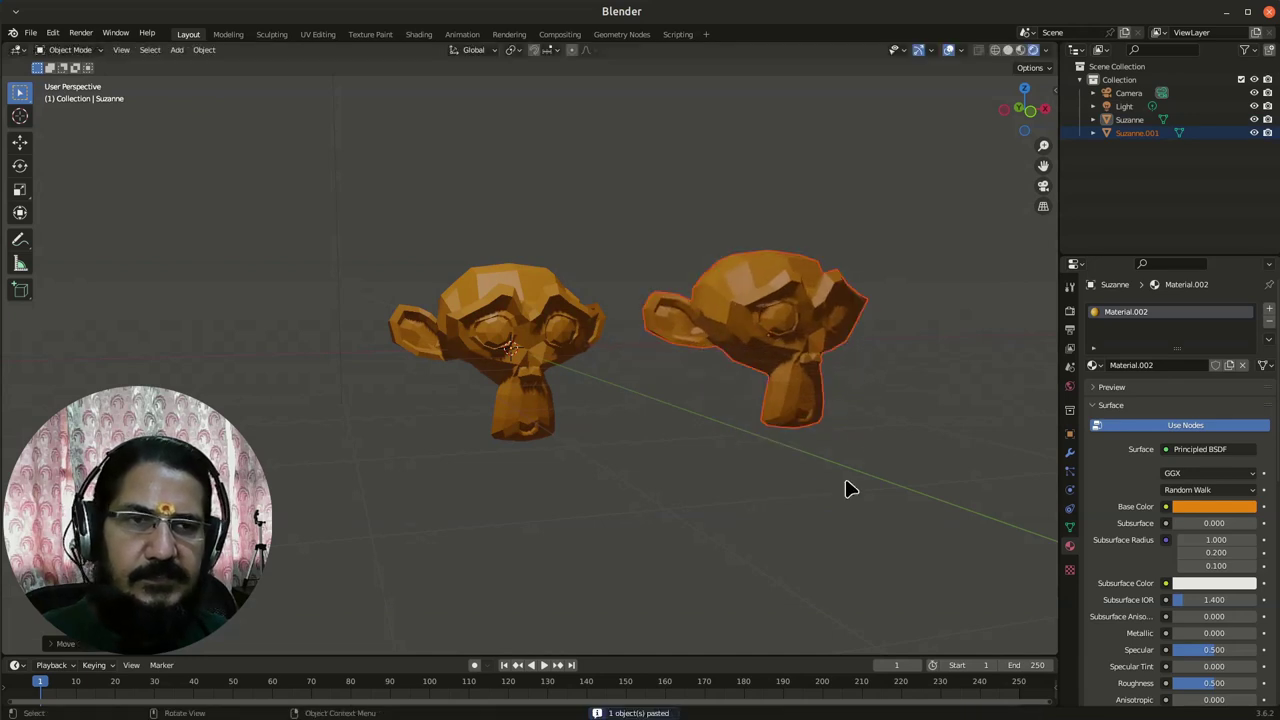
Expand both monkeys in the Outliner and compare their mesh data and material names.
click(543, 346)
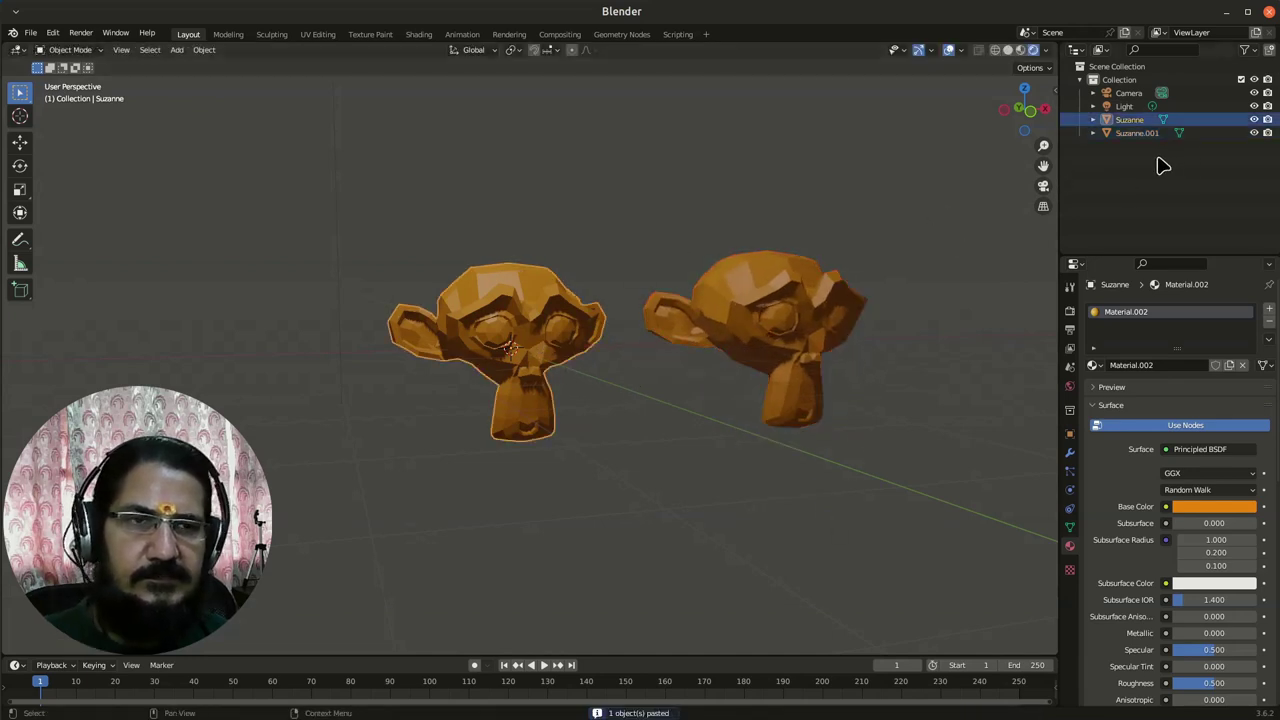
click(1093, 119)
click(1105, 133)
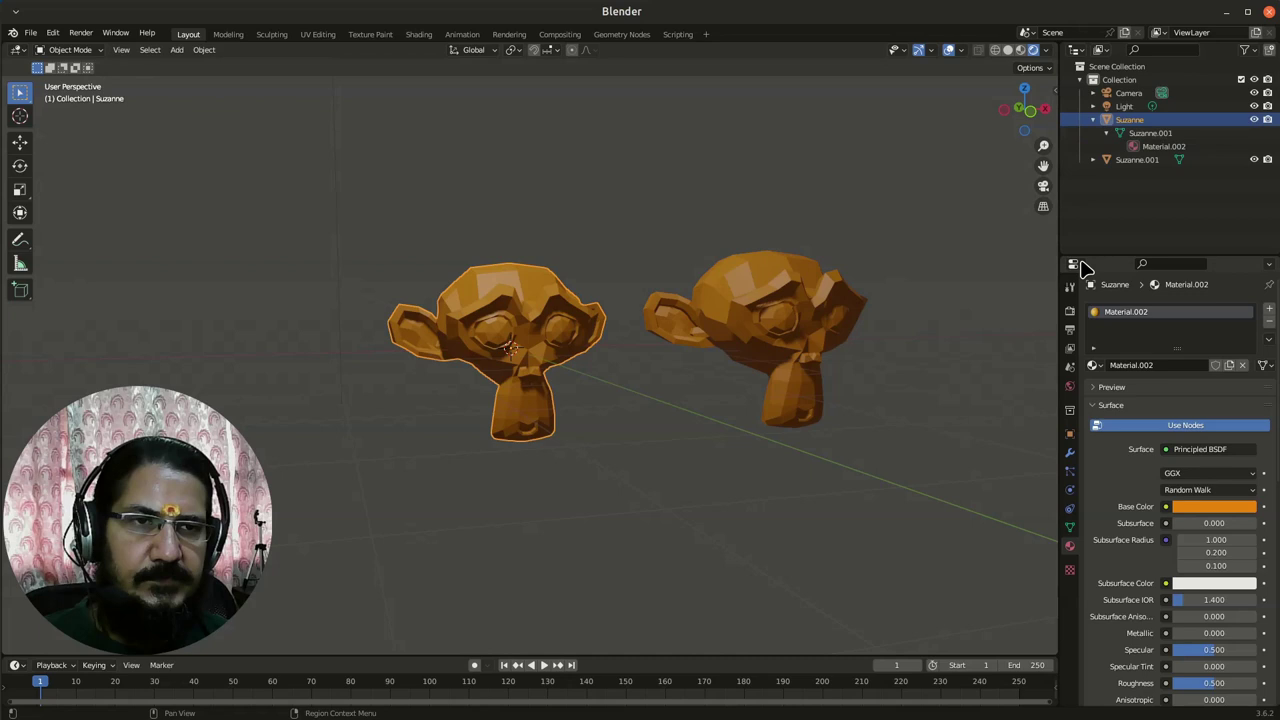
click(1093, 159)
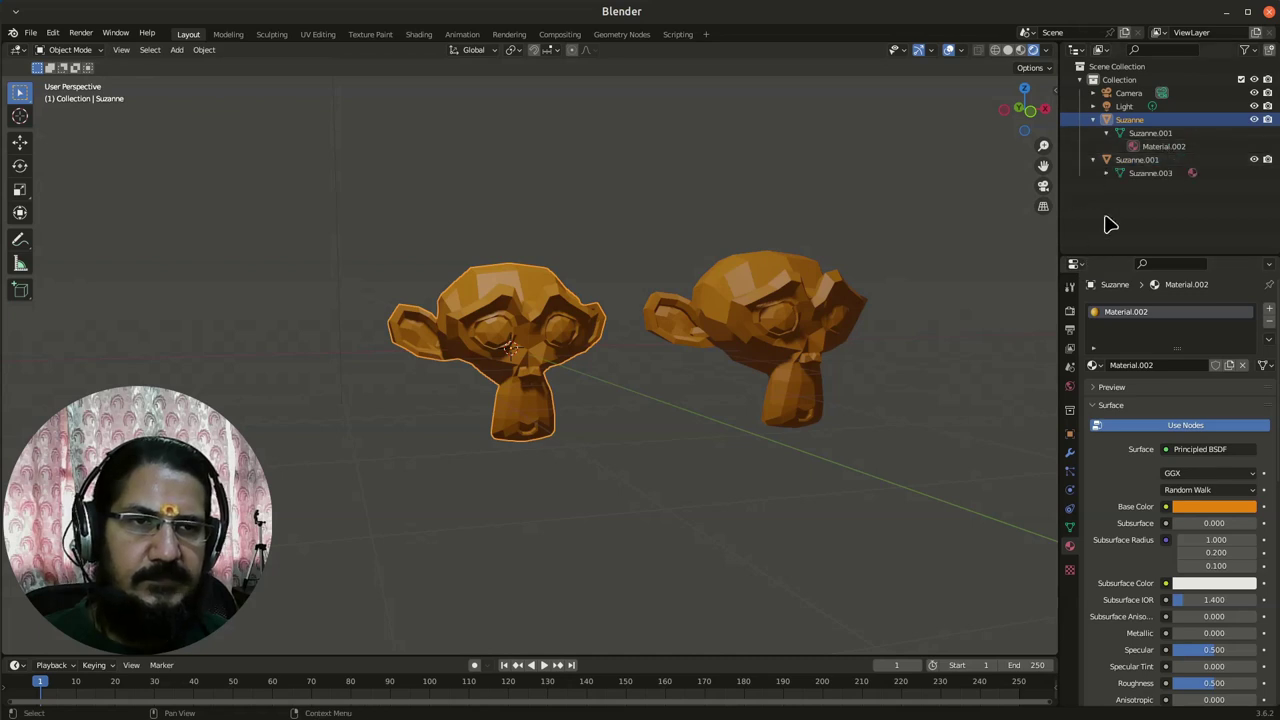
click(1106, 173)
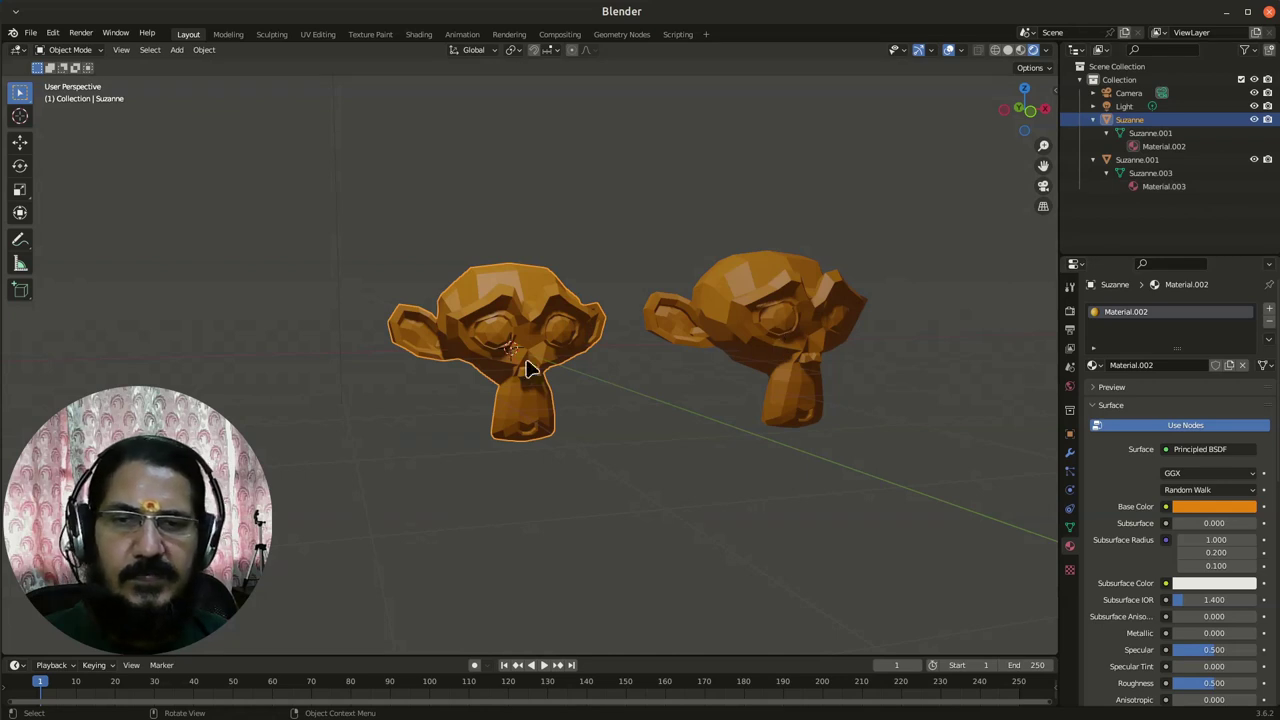
Try a different base color on the original monkey's material, undo the change, and select the copied monkey.
click(1216, 508)
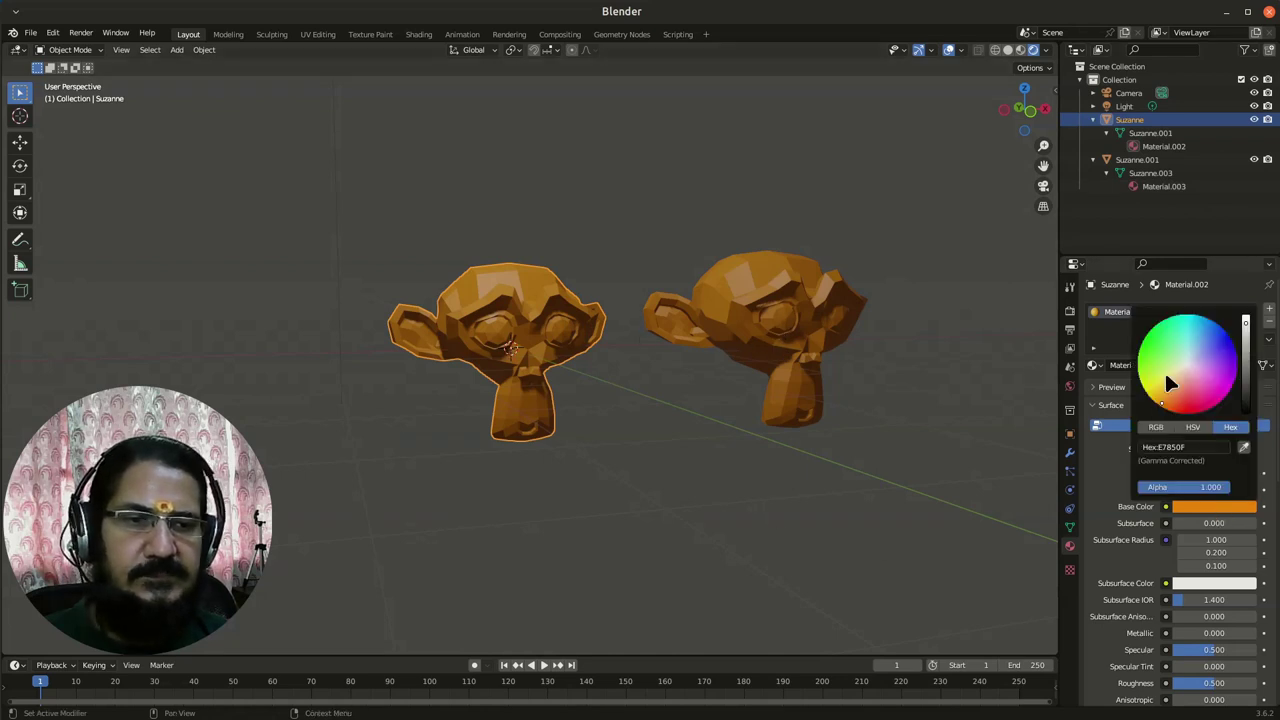
click(1189, 395)
mouse_move(1189, 395)
mouse_down()
mouse_move(1178, 406)
mouse_move(1148, 396)
mouse_up()
key(ctrl+z)
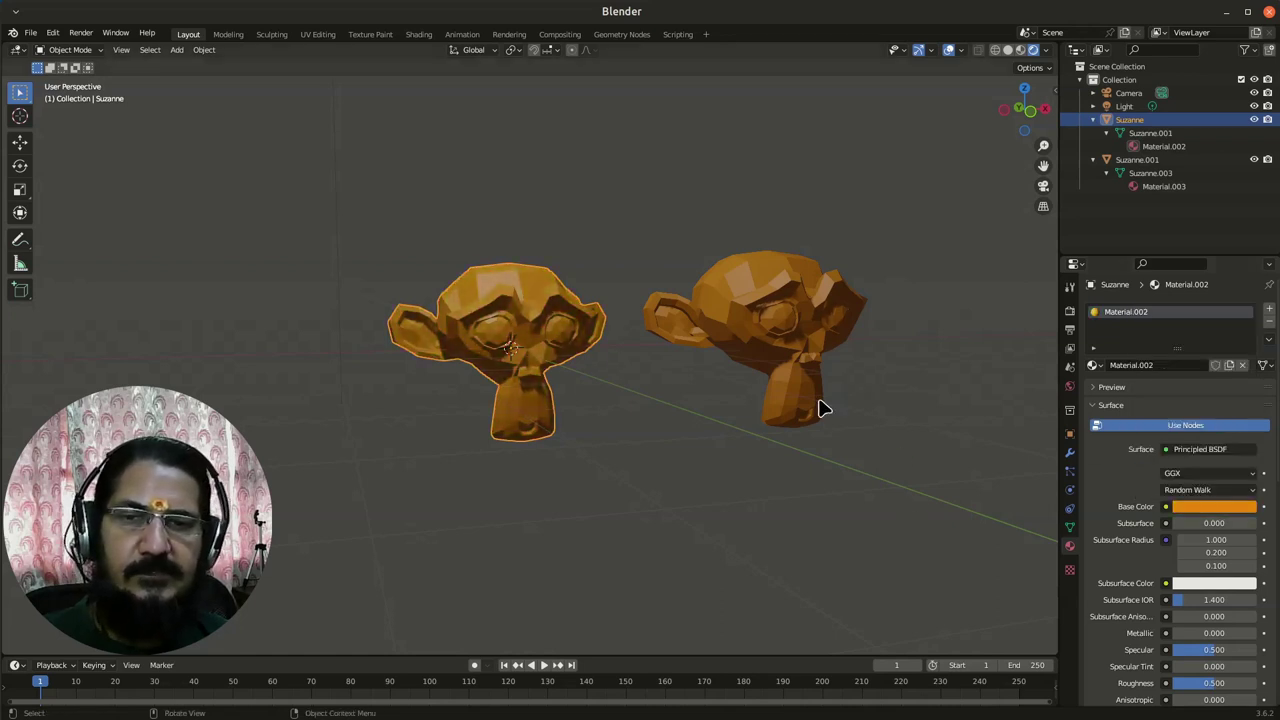
click(694, 450)
click(802, 314)
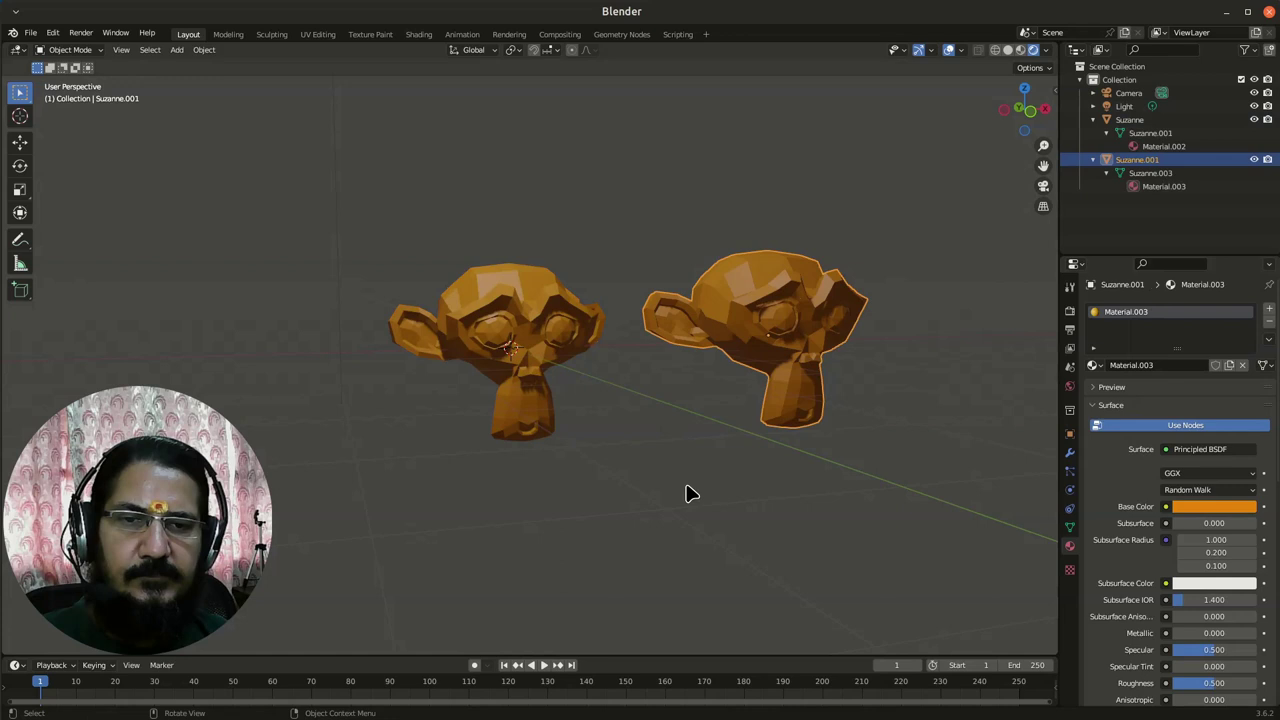
Rename the original monkey object in the Outliner as "Suzannev org".
click(1140, 120)
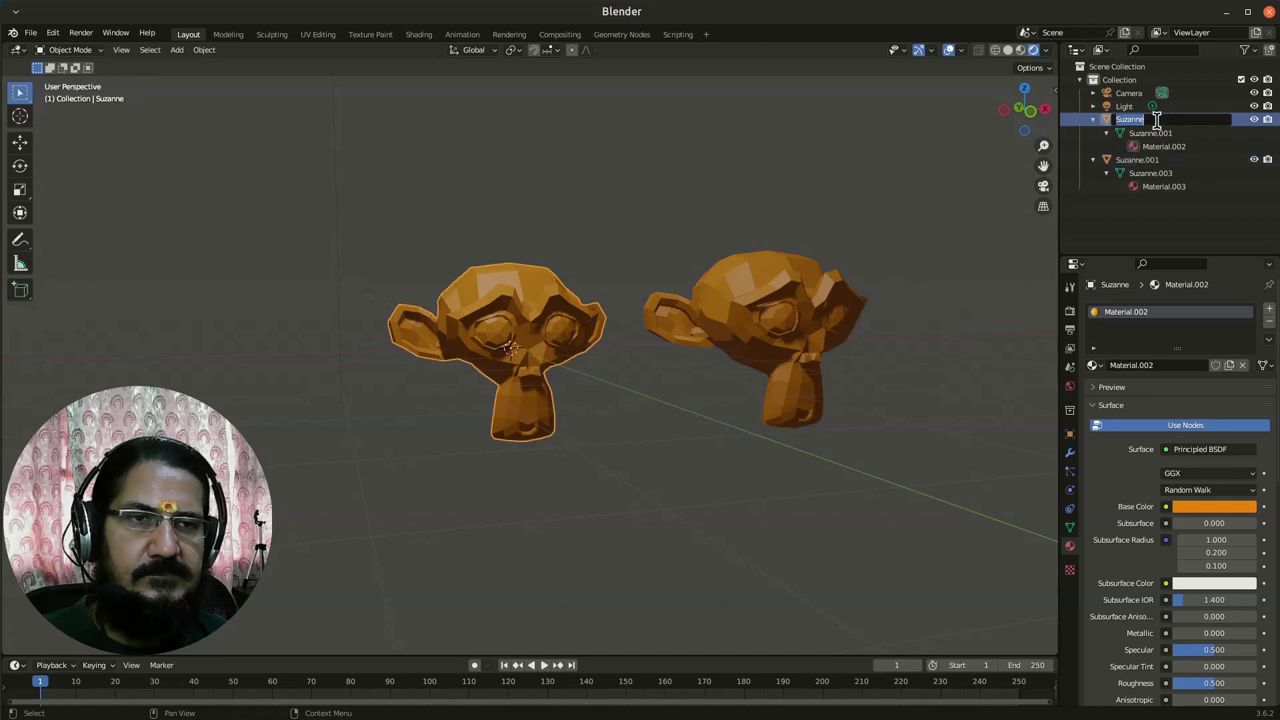
double_click(1140, 120)
text(v org)
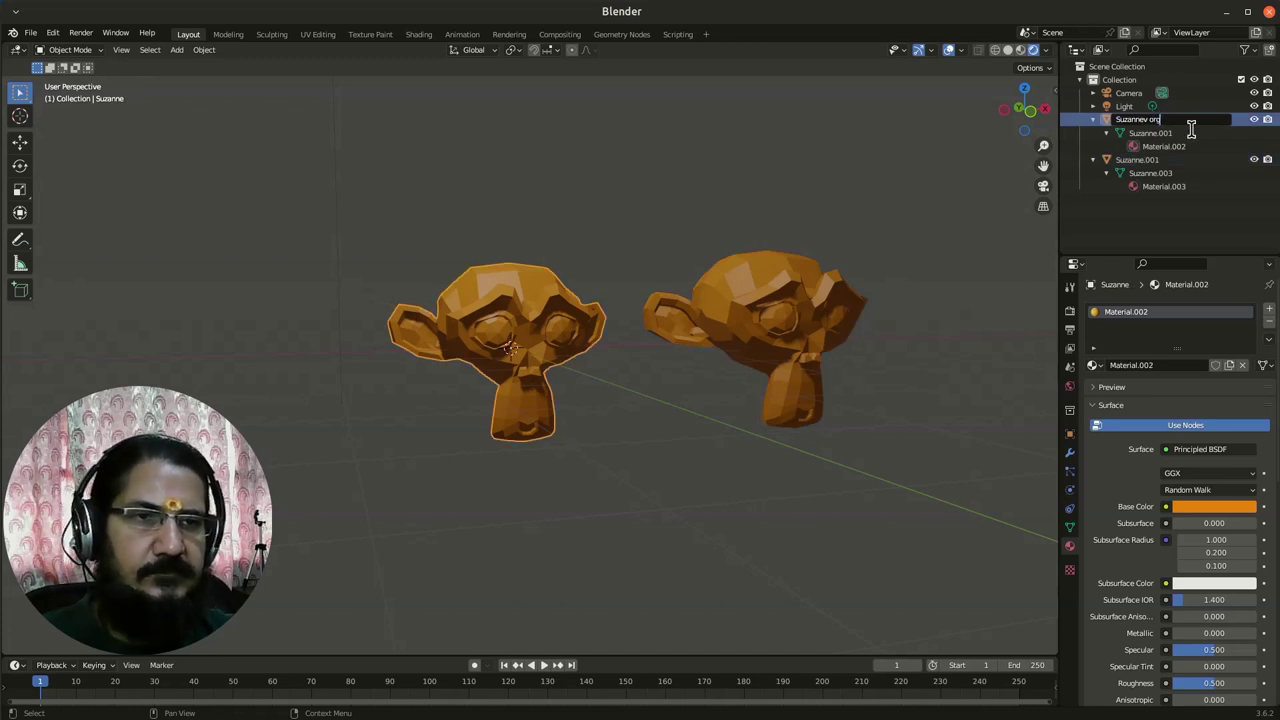
key(Return)
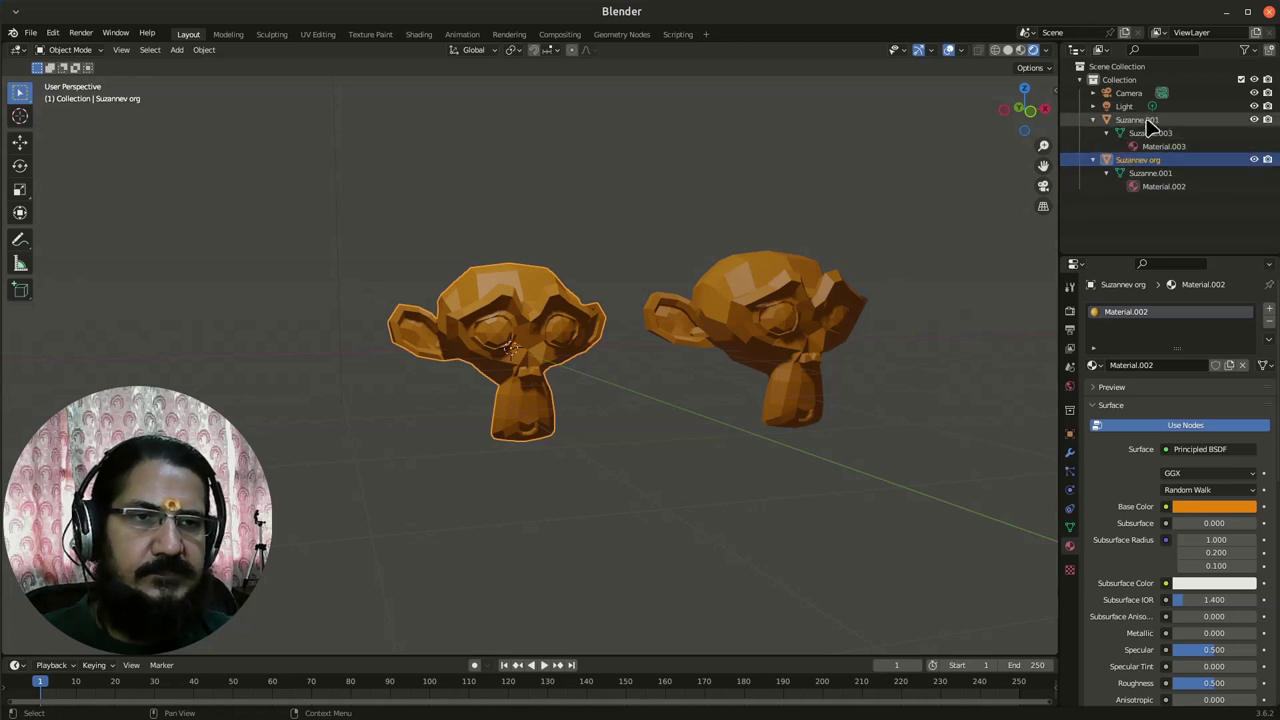
Rename the copied monkey object in the Outliner as "Suzanne copy".
double_click(1180, 121)
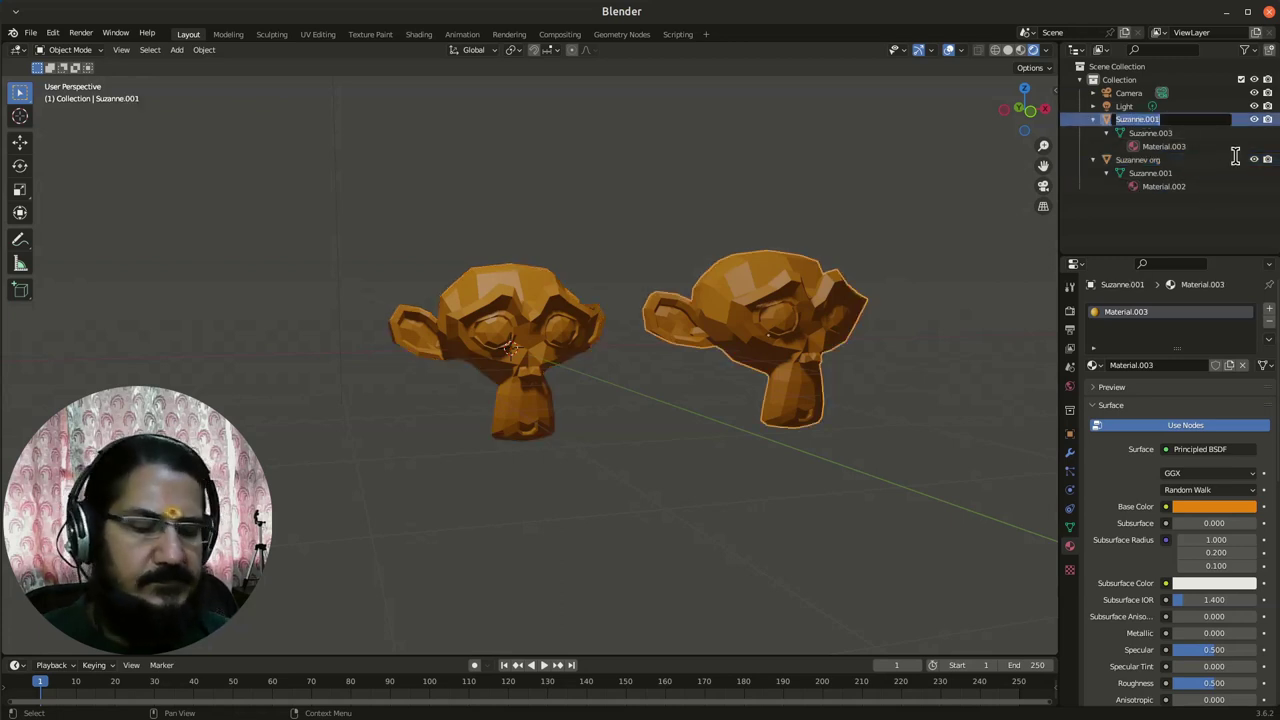
key(End)
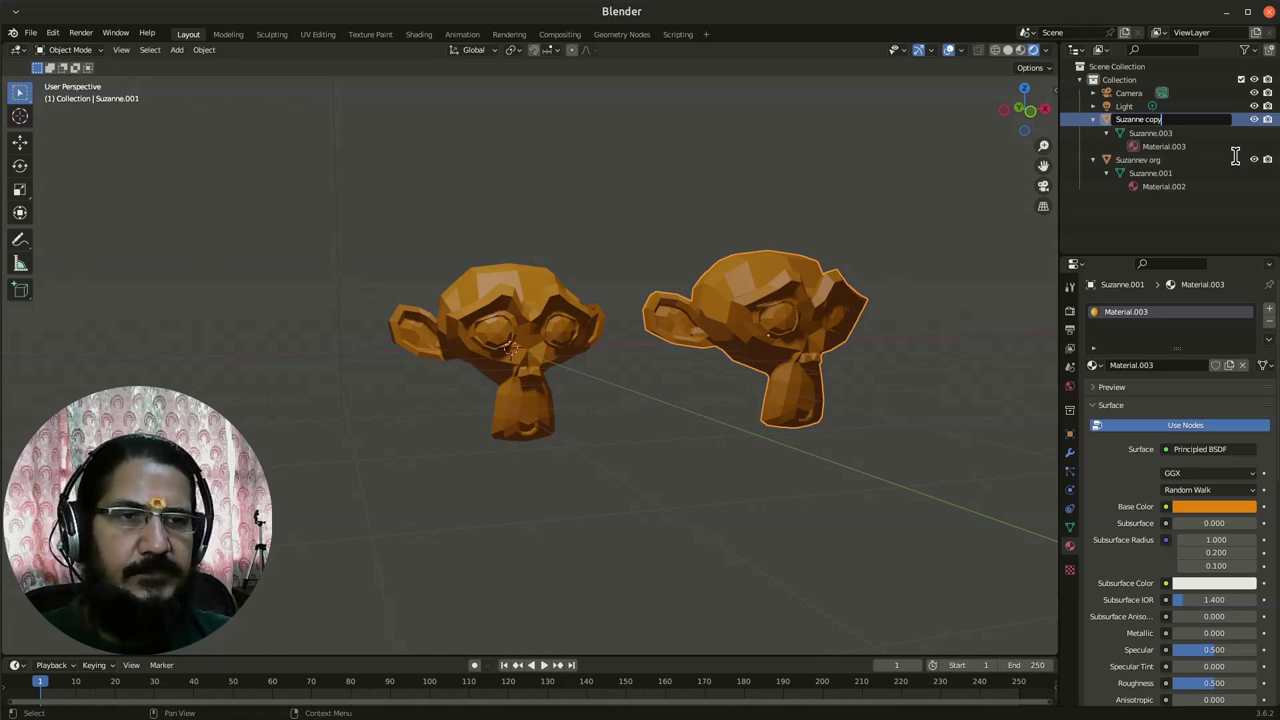
key(Return)
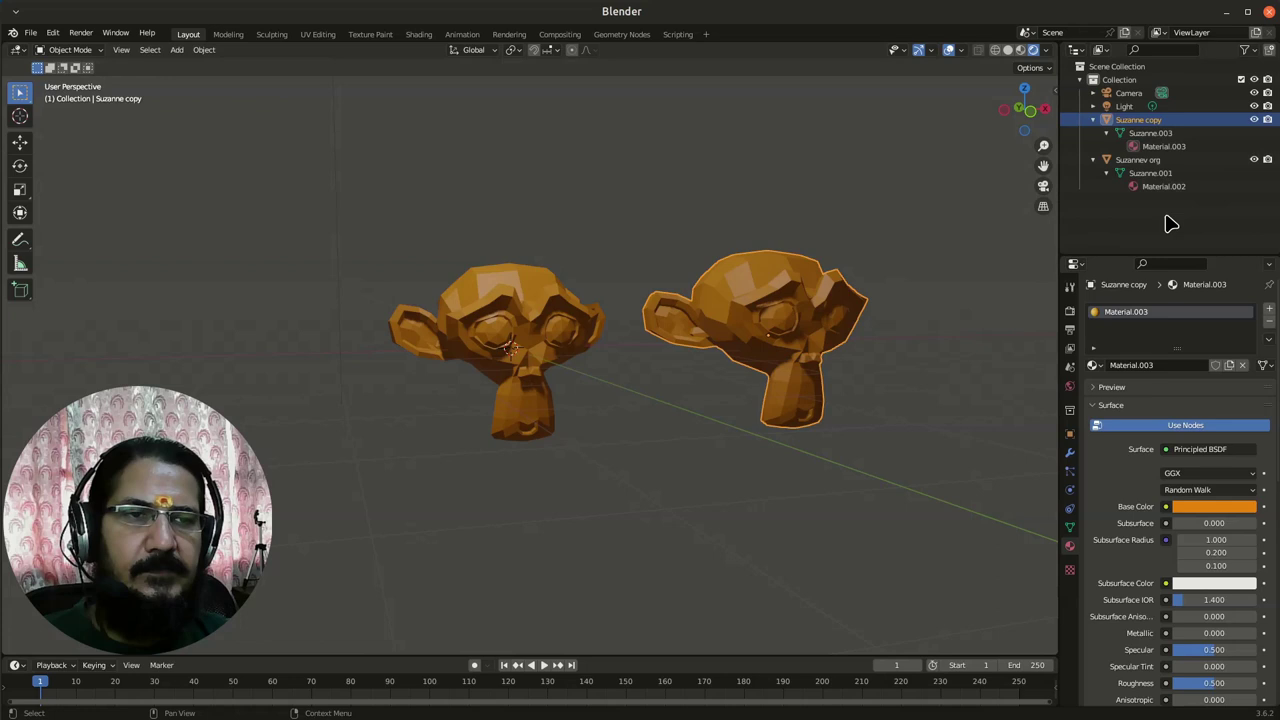
Duplicate the original monkey as an unlinked object and place it in front, offset about 2.65 m in X, -2.83 m in Y and -1.22 m in Z.
scroll(591, 397, down, 1)
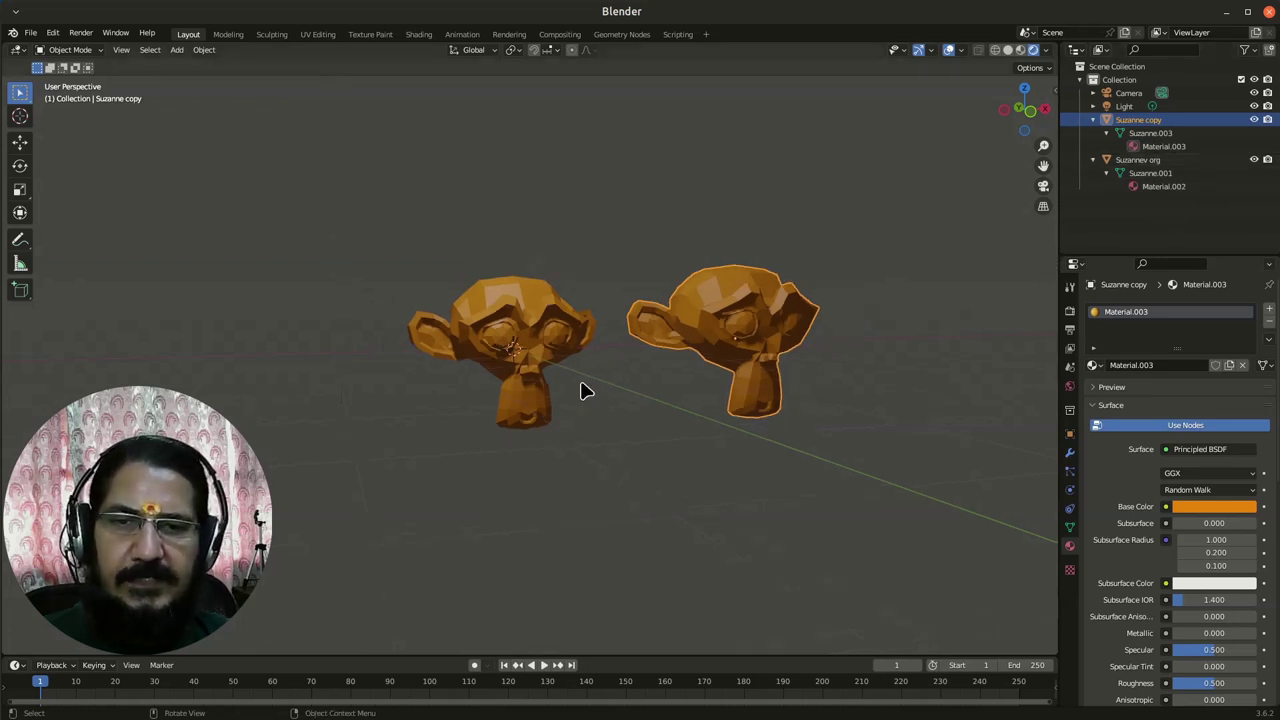
middle_drag(585, 390, 597, 400)
click(531, 323)
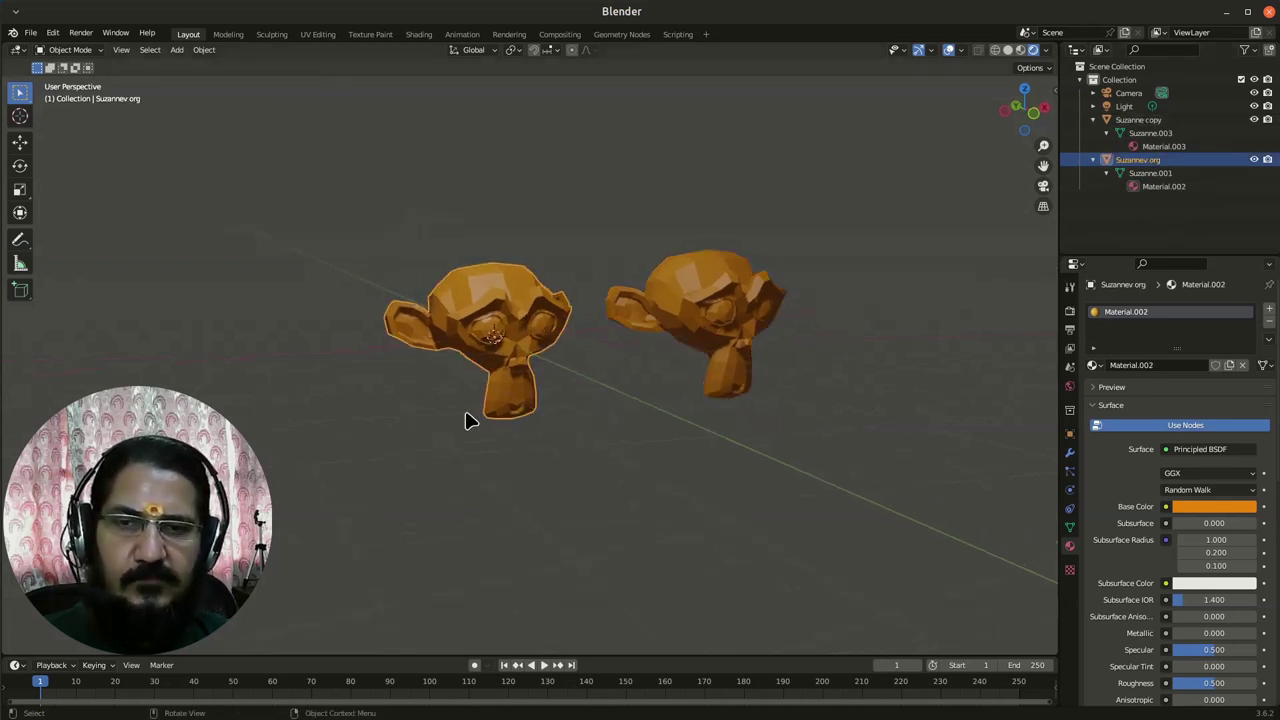
mouse_move(470, 420)
middle_down()
mouse_move(503, 440)
mouse_move(495, 425)
middle_up()
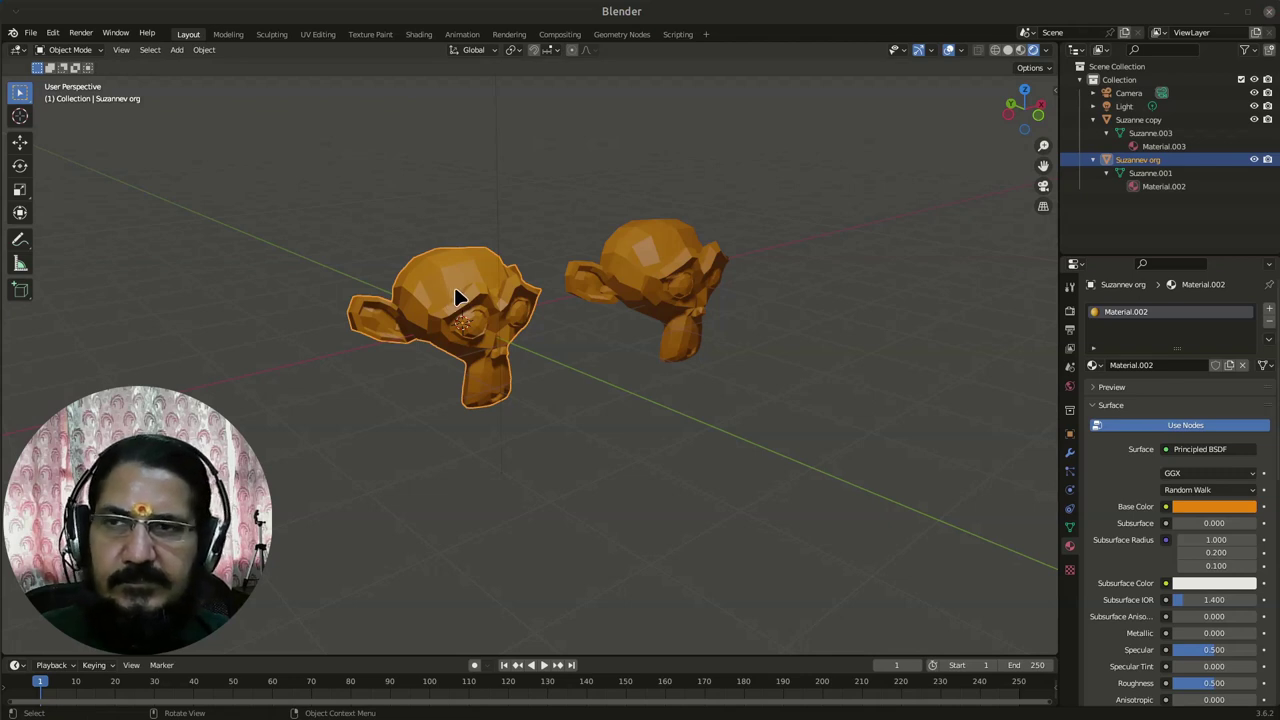
click(155, 50)
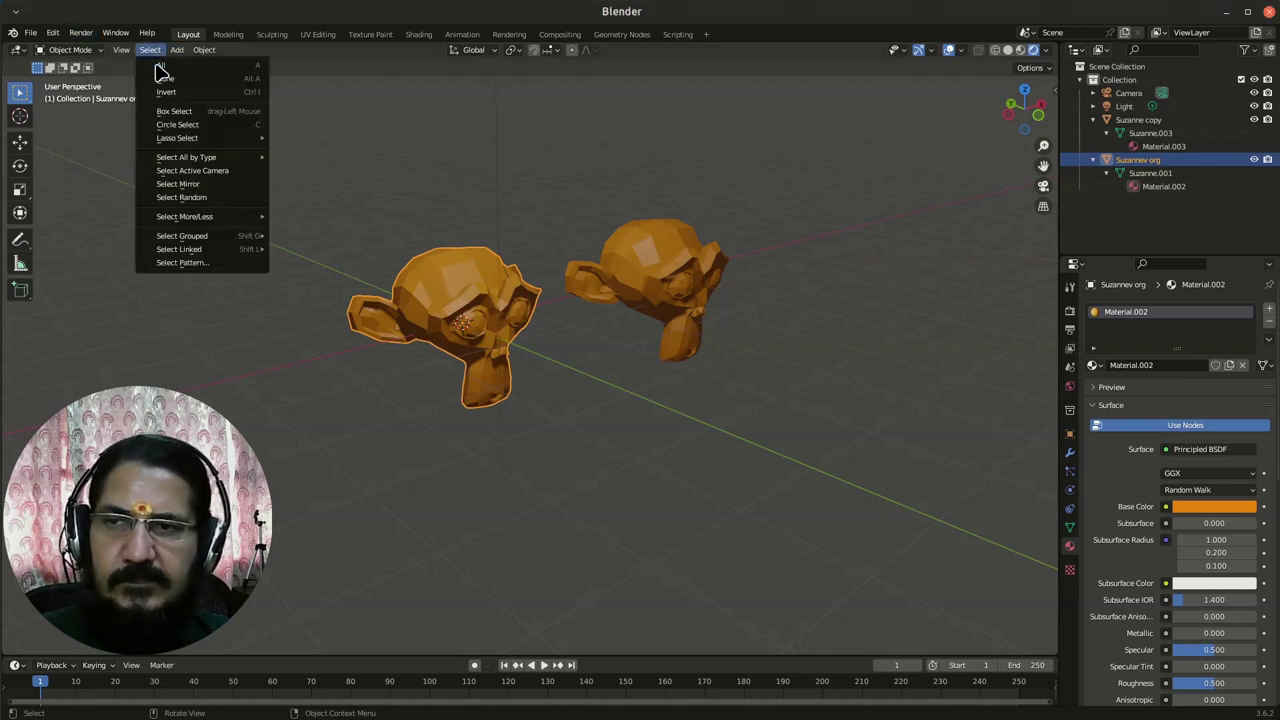
key(Escape)
click(205, 50)
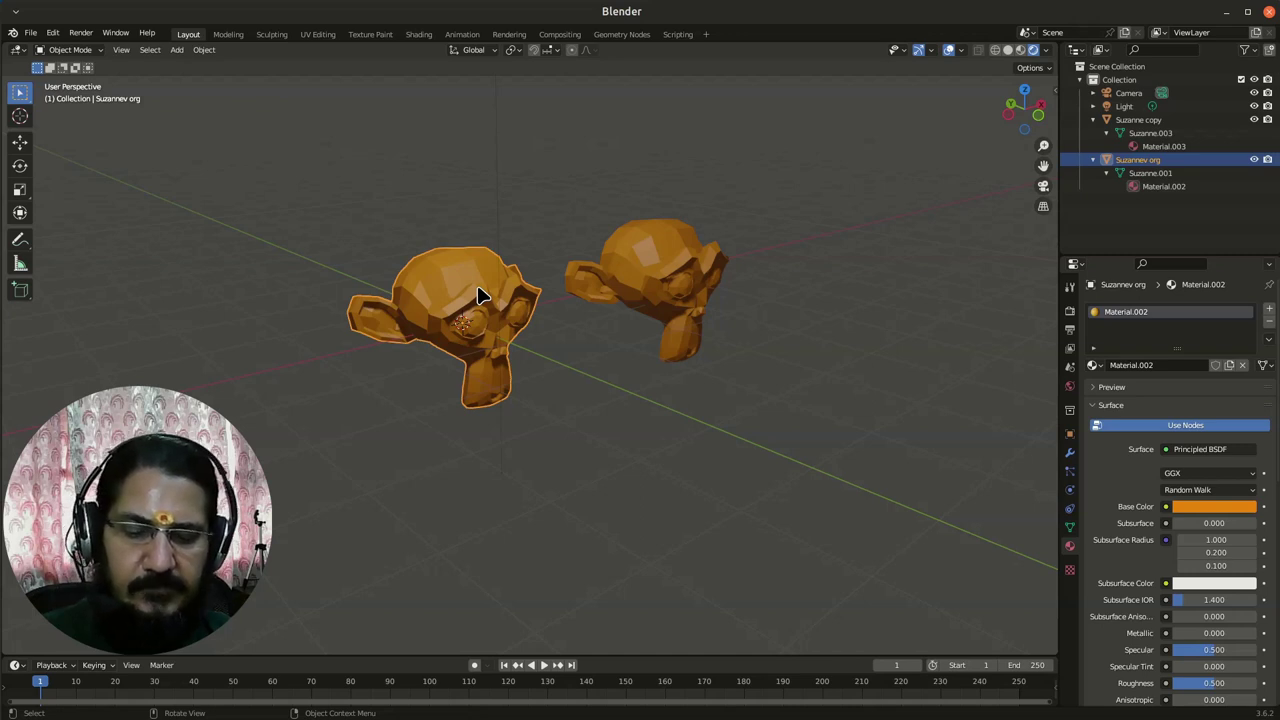
key(shift+d)
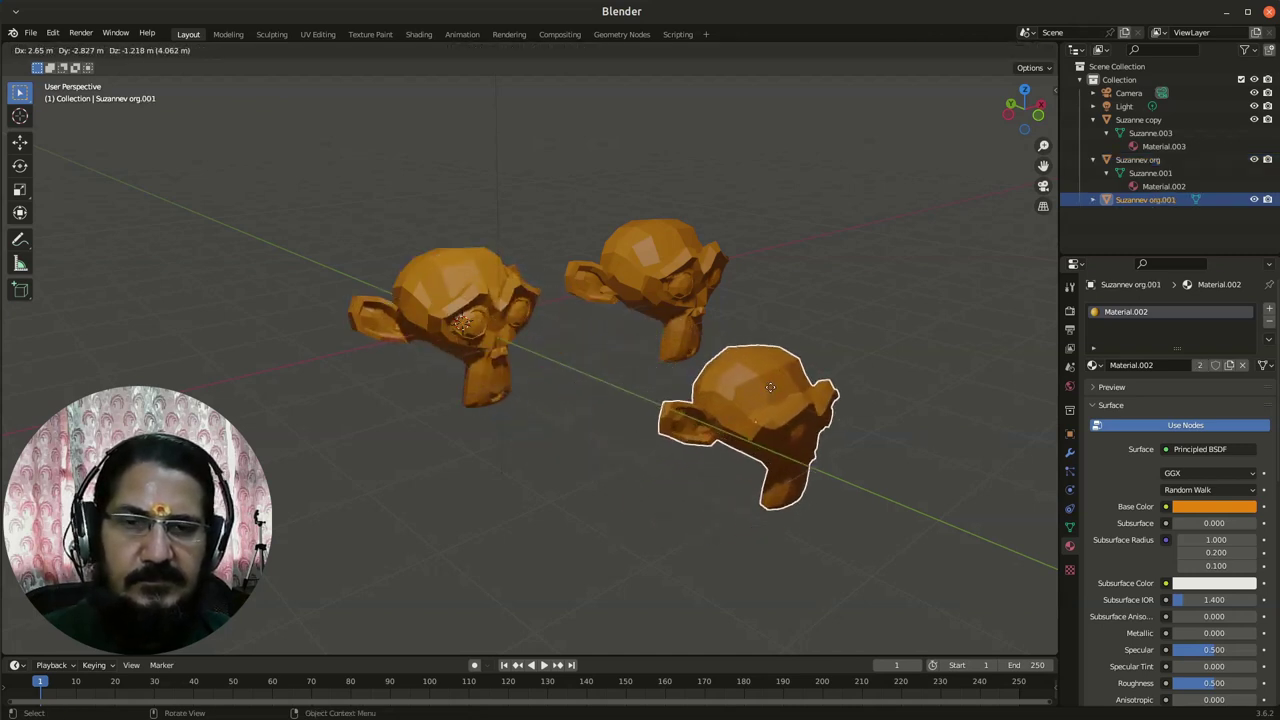
click(770, 388)
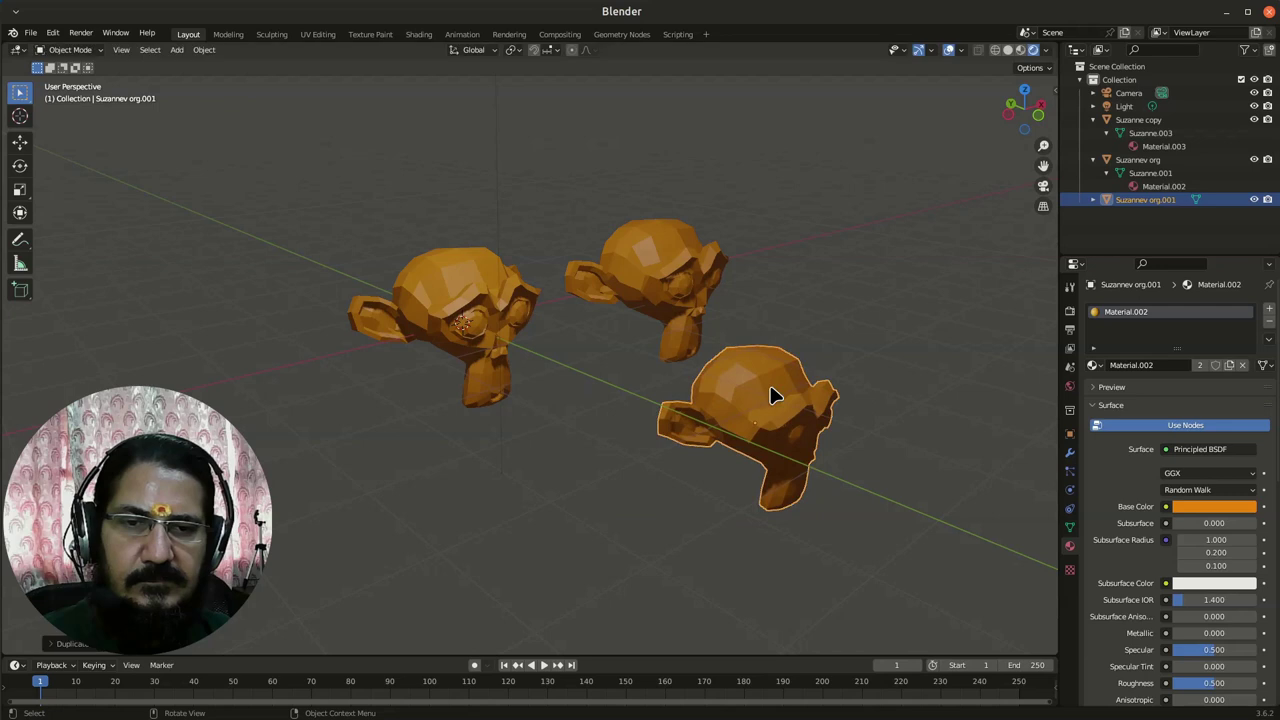
Rename the new duplicate as "Suzannev Duplicate" and expand its mesh and material data in the Outliner.
double_click(1165, 200)
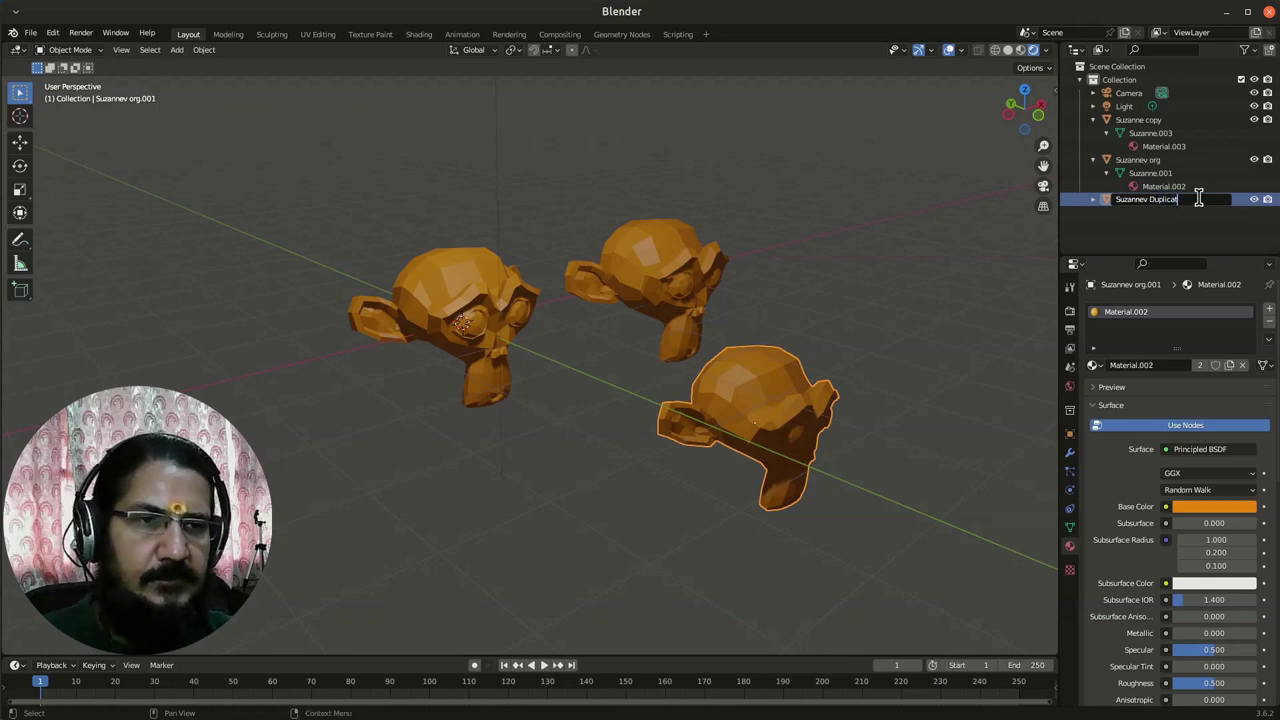
key(Return)
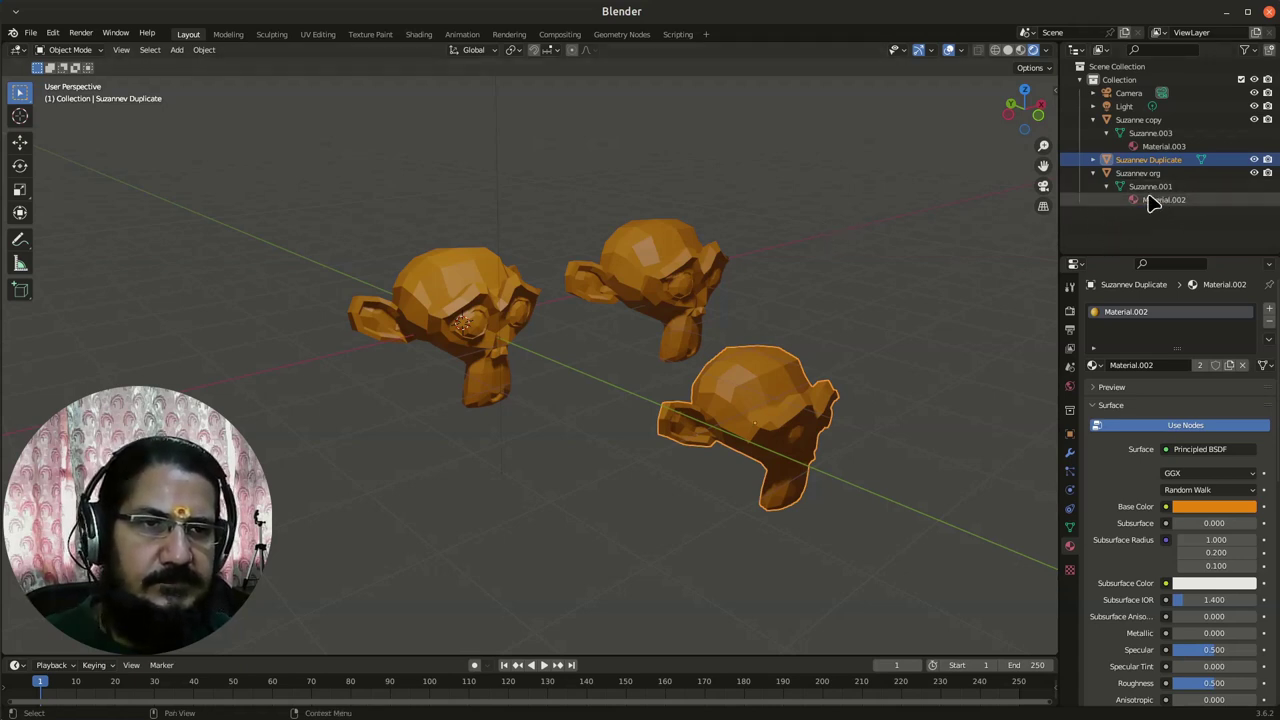
click(1093, 159)
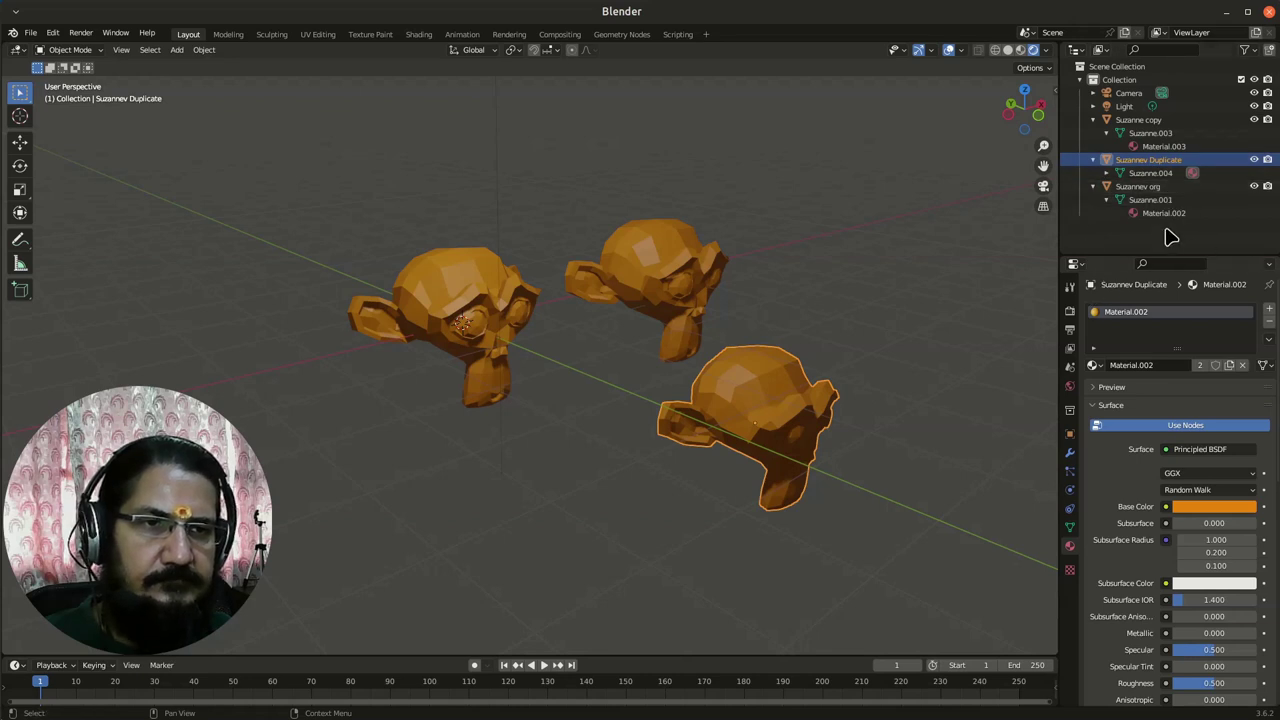
click(1106, 173)
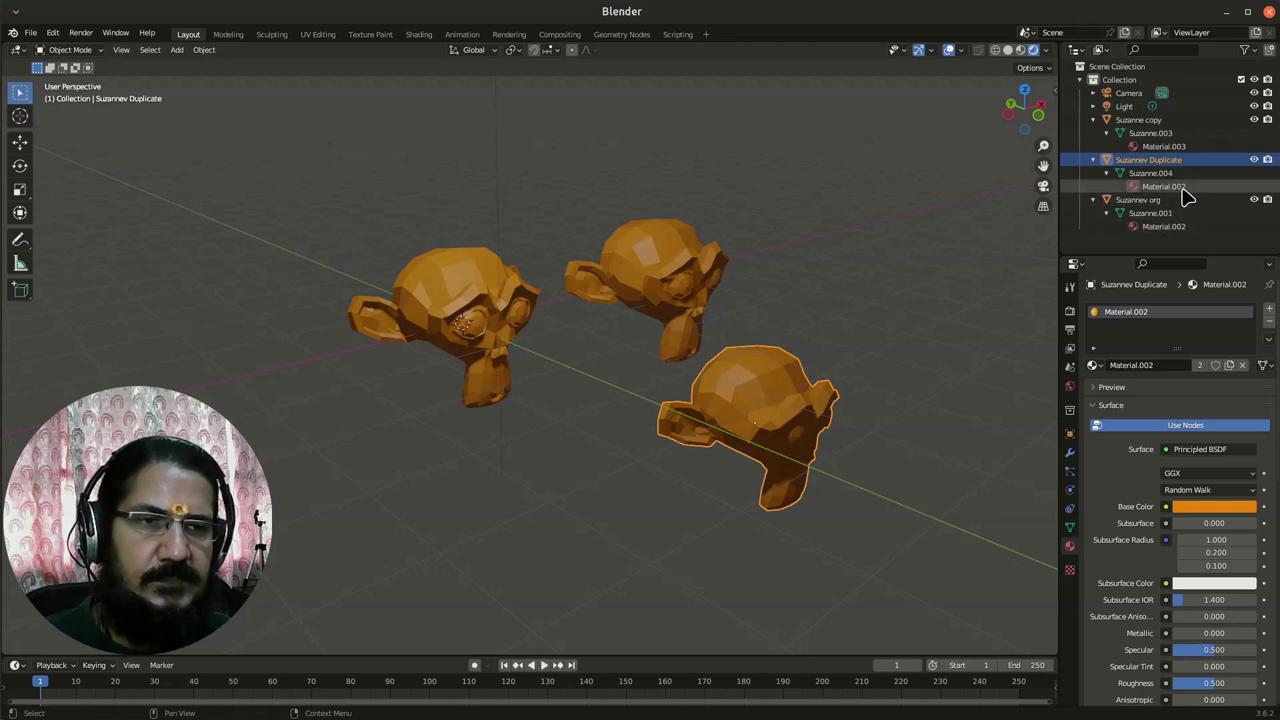
Change the base color of the duplicate's Material.002 to red-orange.
click(1238, 510)
mouse_move(1178, 407)
mouse_down()
mouse_move(1188, 410)
mouse_move(1163, 400)
mouse_move(1188, 410)
mouse_move(1171, 423)
mouse_up()
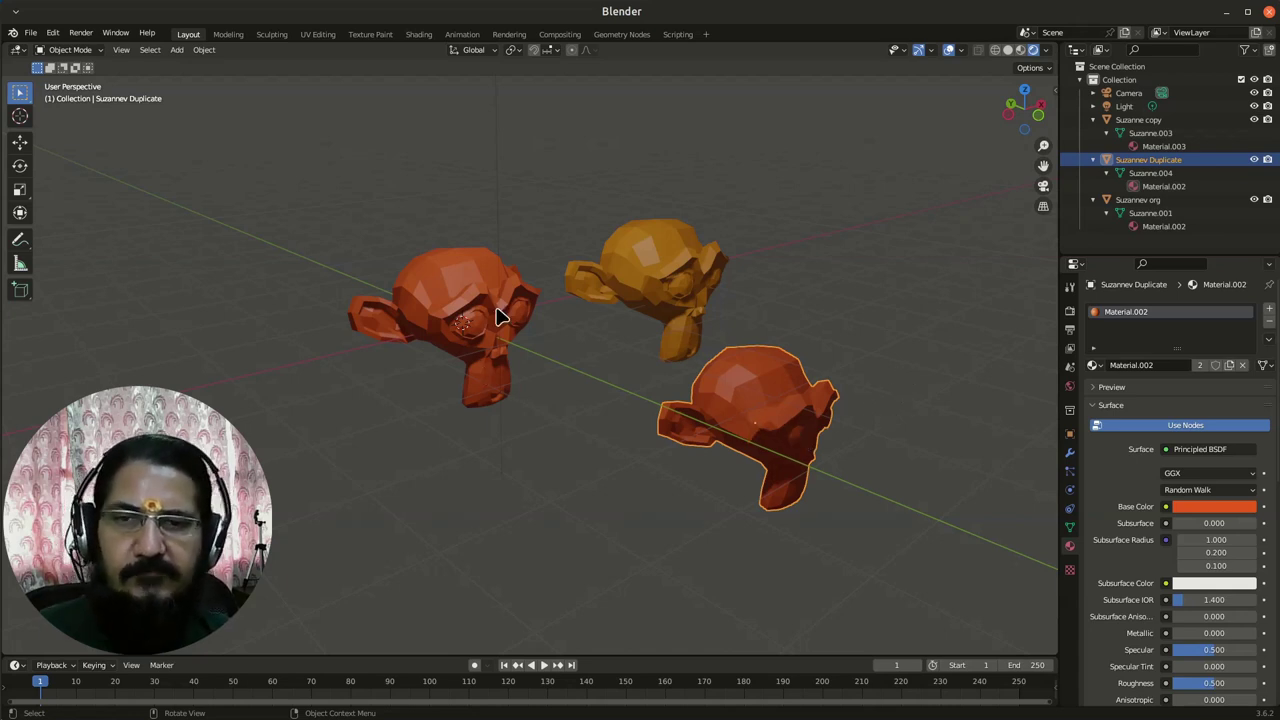
Create a linked duplicate of the original monkey and place it below and in front of the original.
click(467, 318)
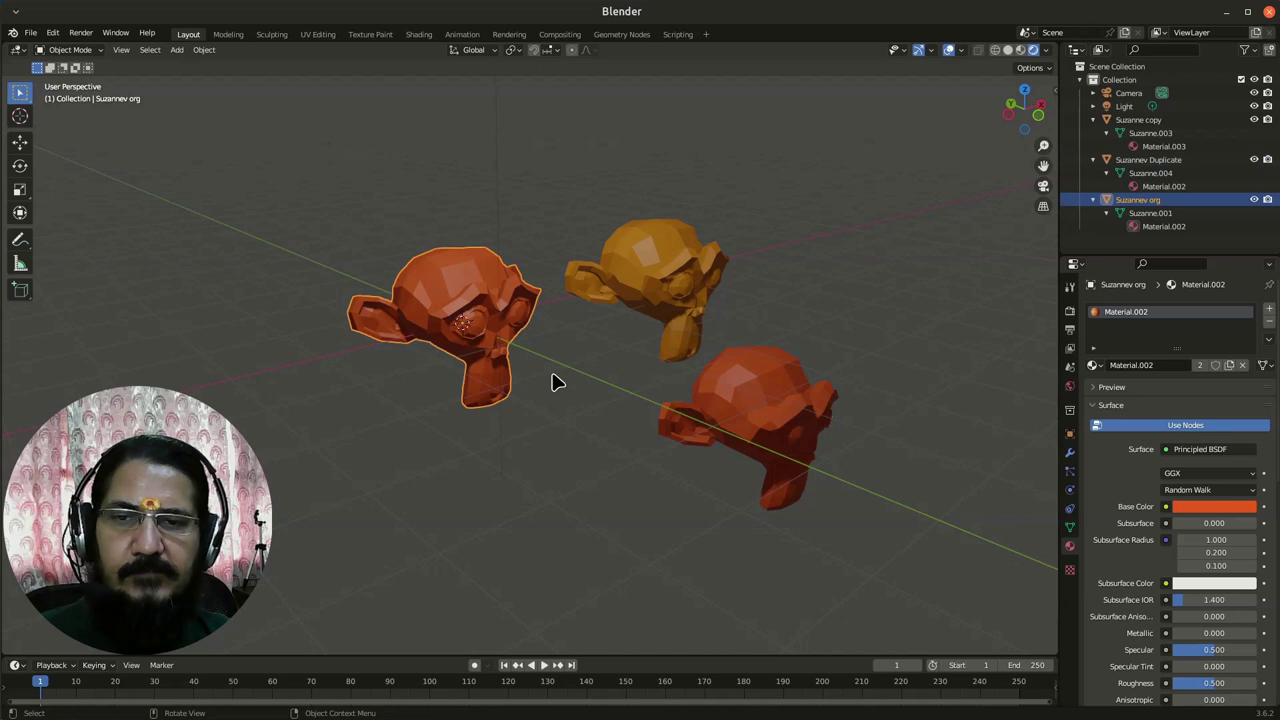
click(204, 49)
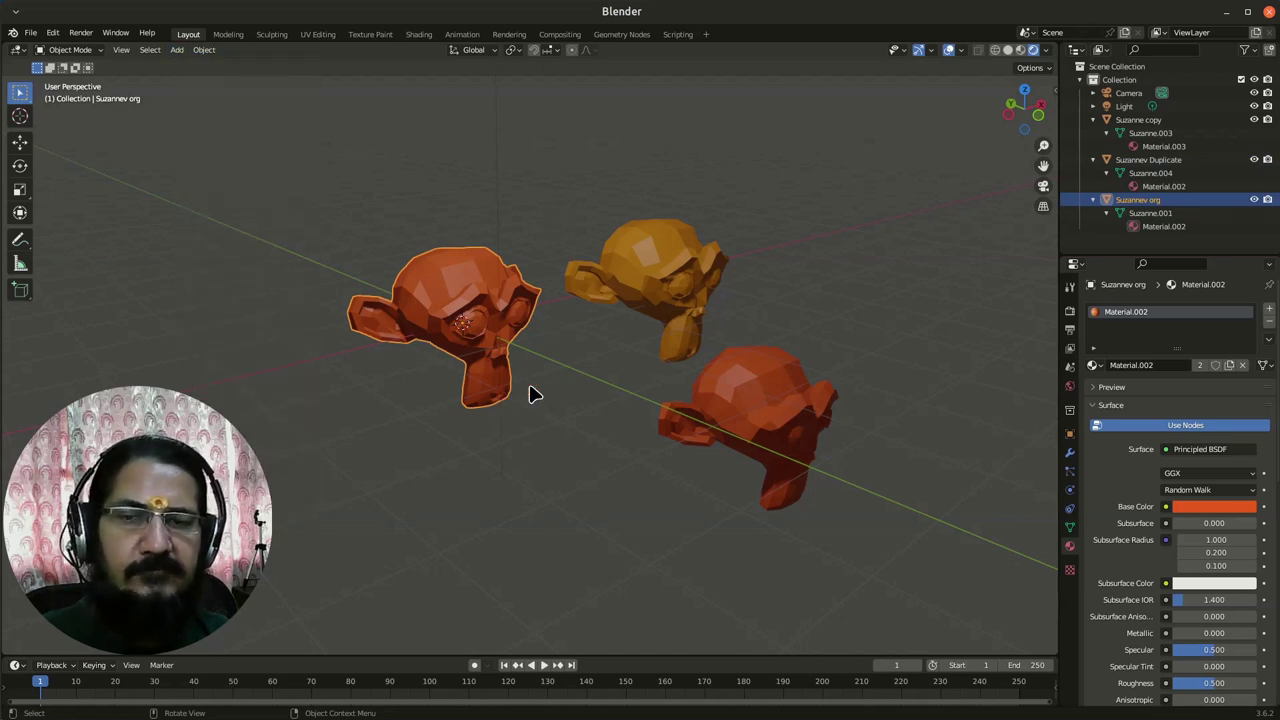
middle_drag(557, 371, 595, 423)
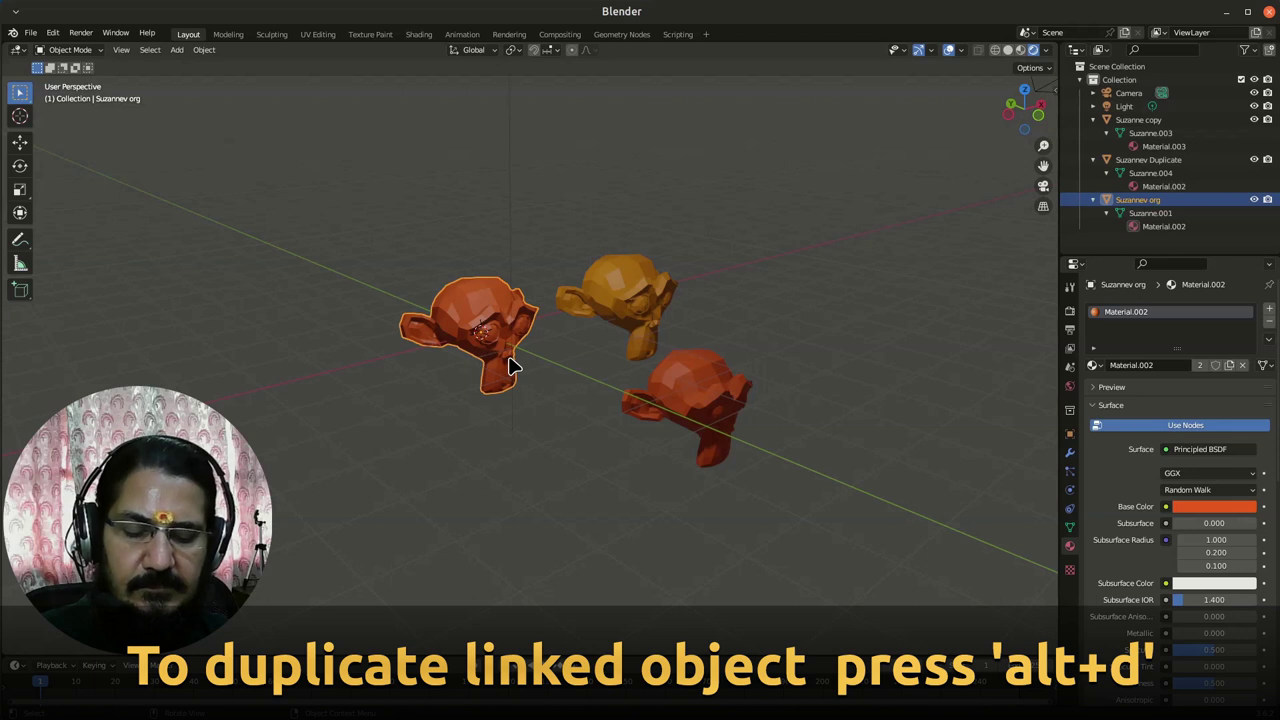
key(alt+d)
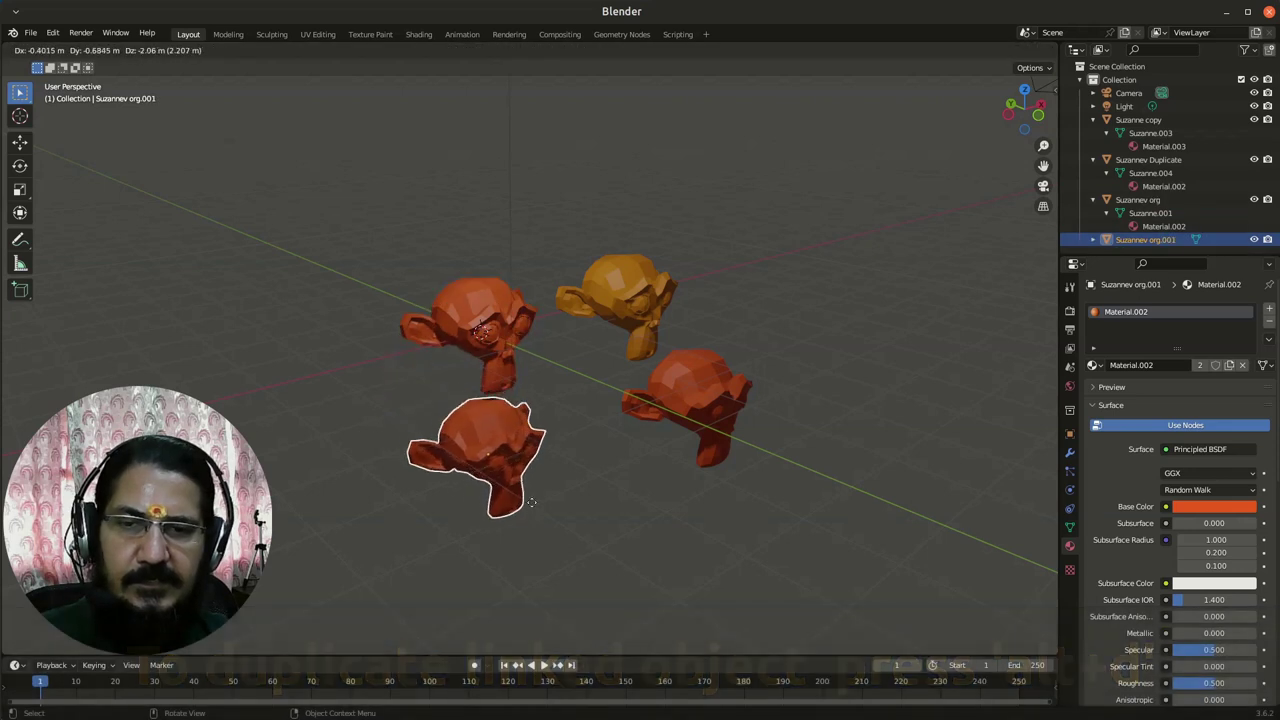
click(614, 557)
middle_drag(614, 557, 586, 524)
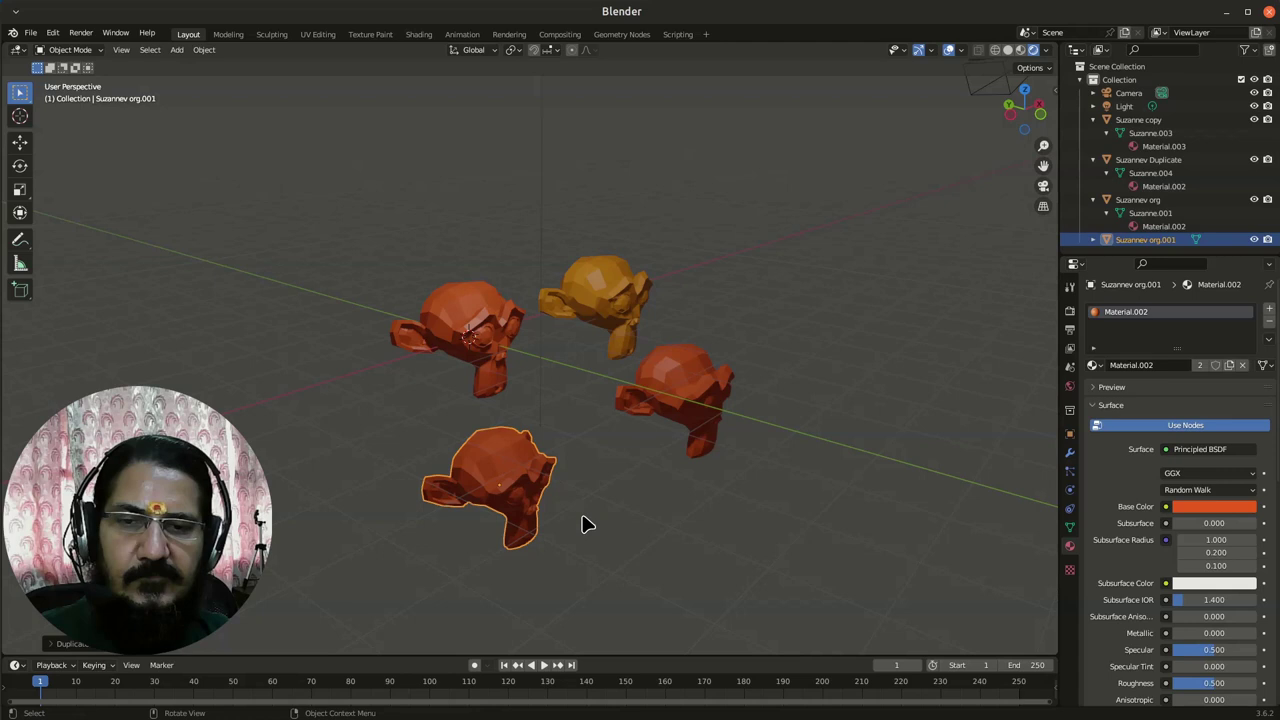
Rename the linked duplicate in the Outliner as "Suzannev linked".
double_click(1184, 242)
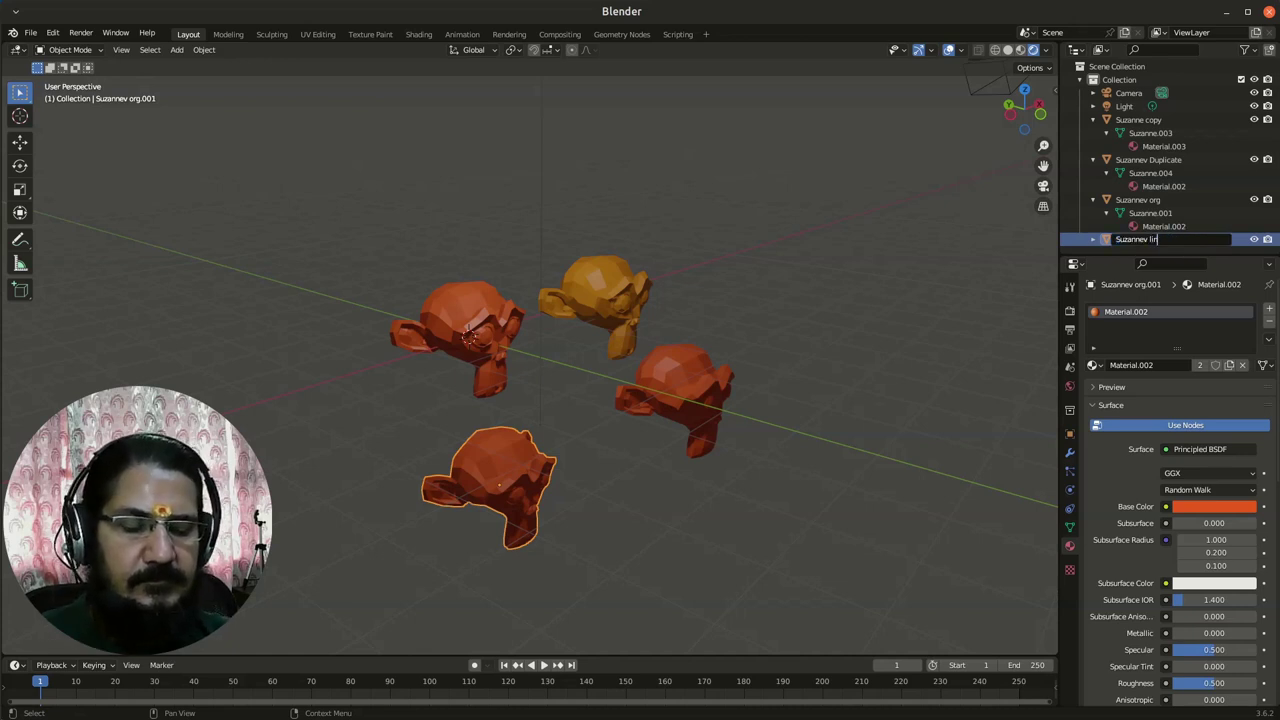
text(Suzannev linked)
key(Return)
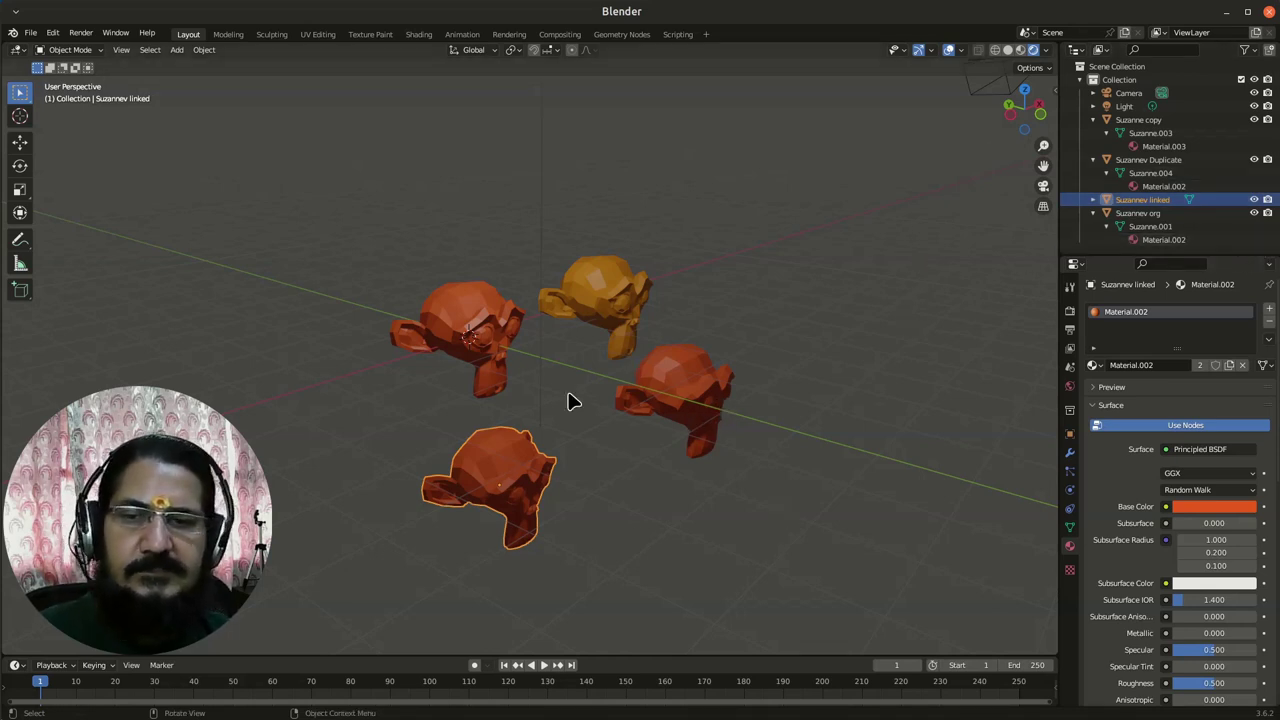
Scale down the original monkey's whole mesh slightly in Edit Mode and return to Object Mode.
click(500, 325)
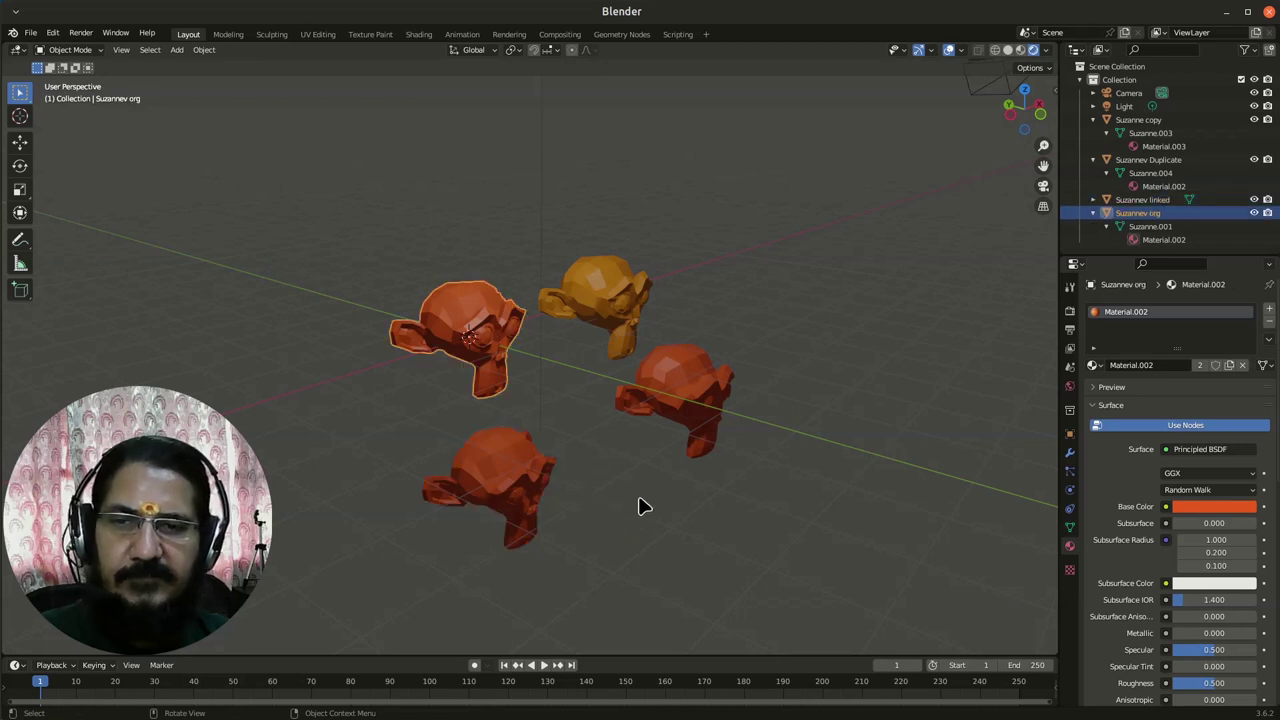
key(Tab)
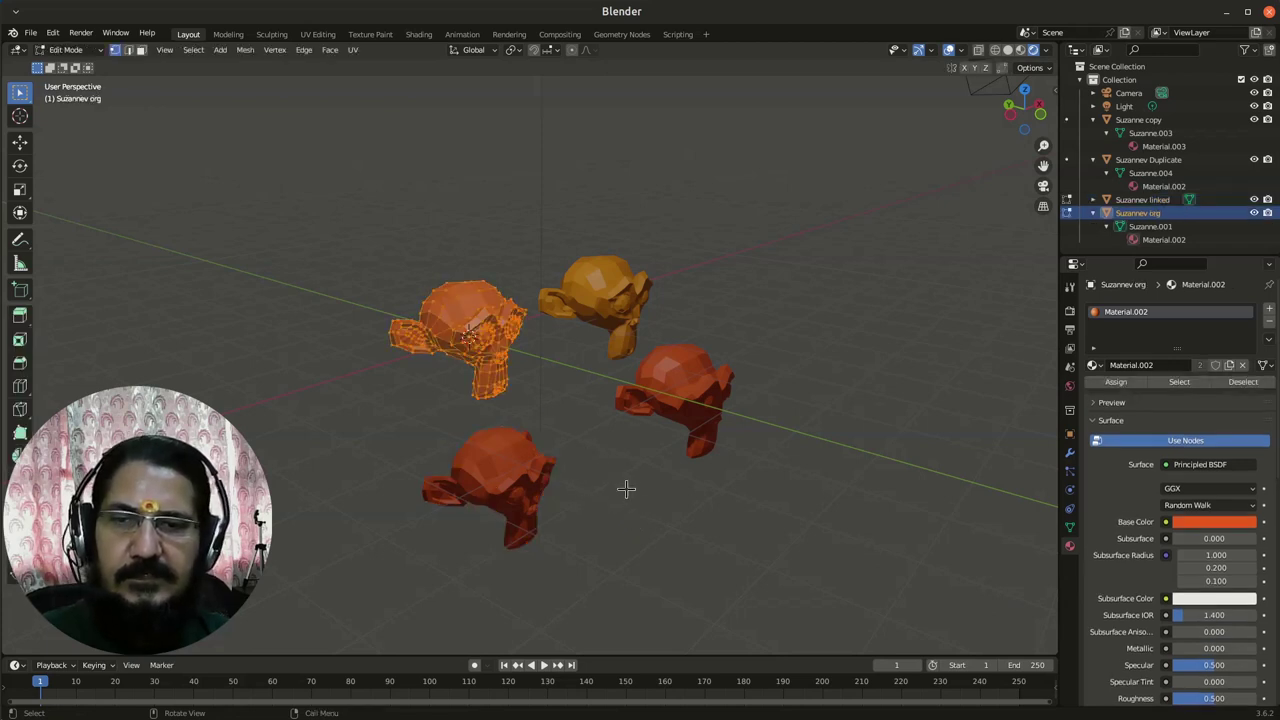
key(s)
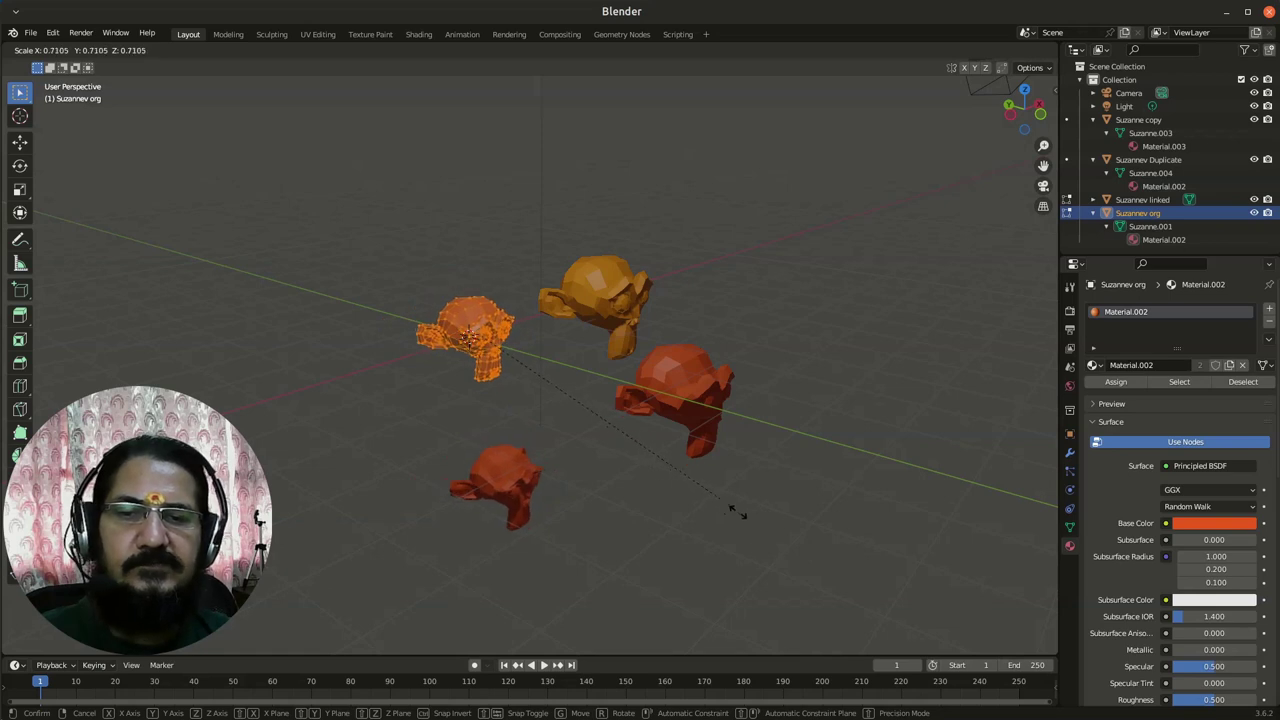
click(780, 563)
mouse_move(700, 518)
middle_down()
mouse_move(666, 483)
mouse_move(716, 503)
middle_up()
key(Tab)
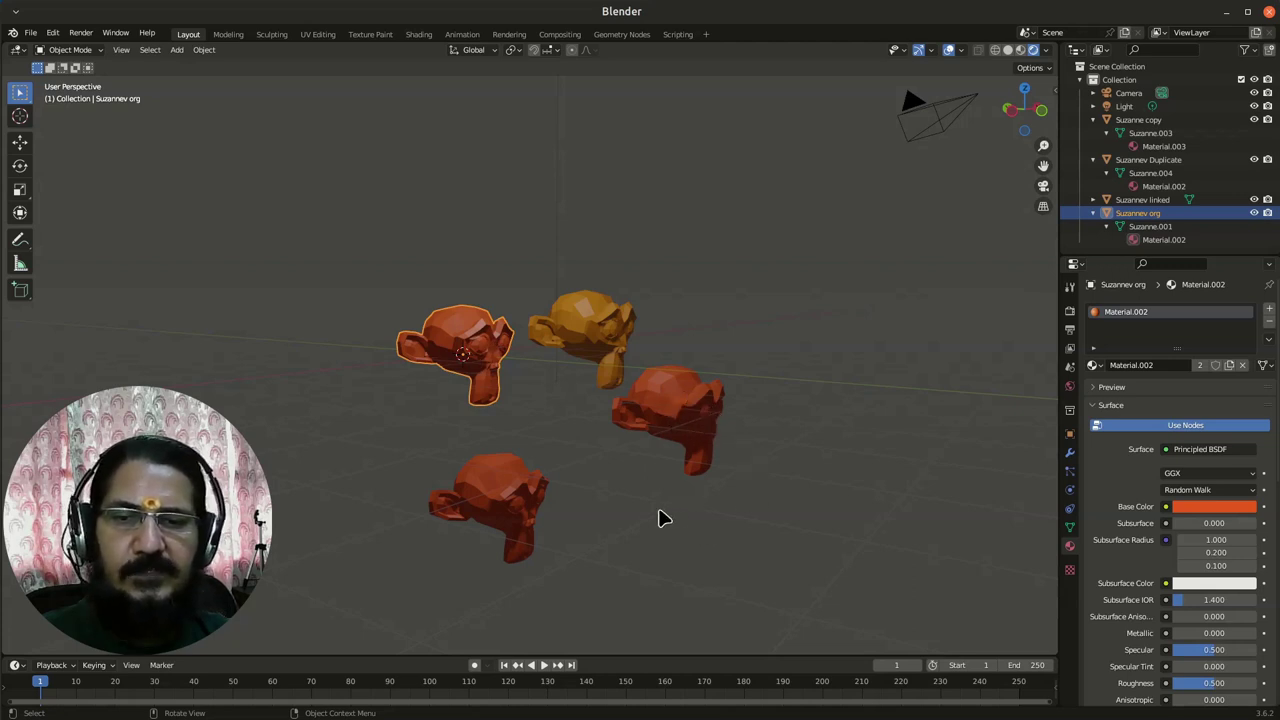
Compare the original and linked monkeys, and try rotating only the original in Object Mode.
middle_drag(660, 517, 672, 465)
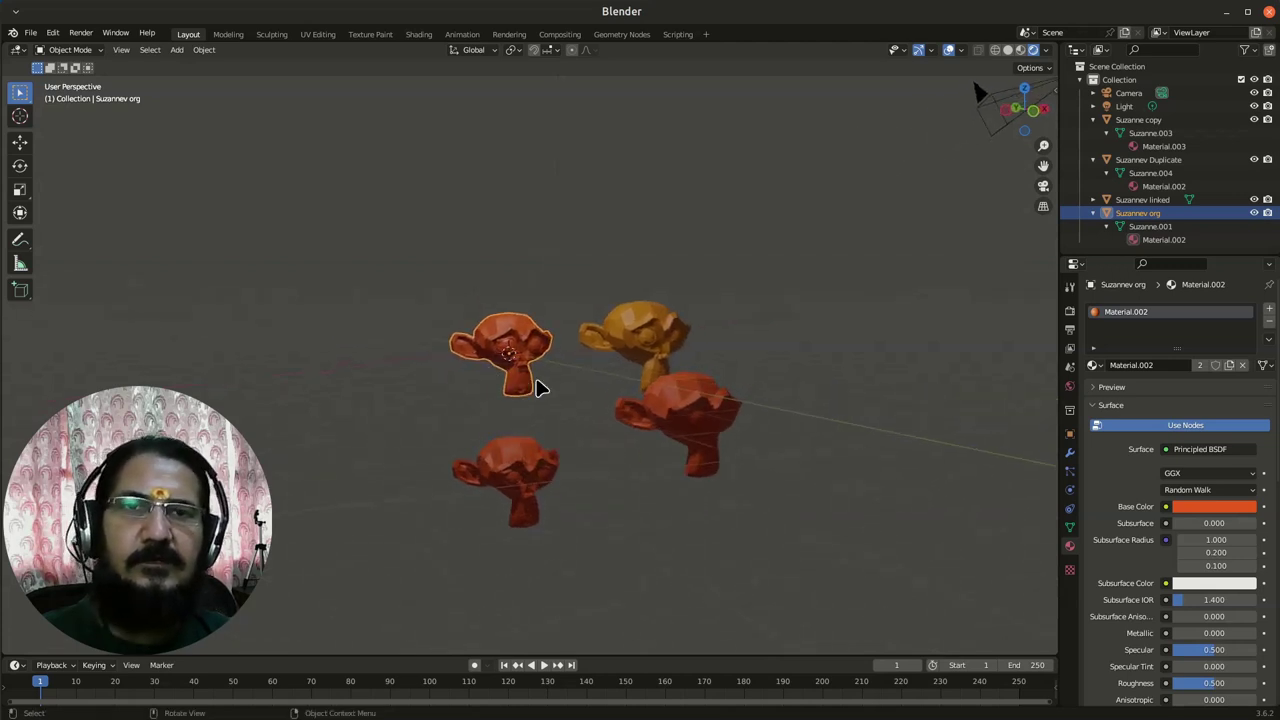
click(530, 478)
mouse_move(566, 531)
middle_down()
mouse_move(551, 529)
mouse_move(576, 524)
middle_up()
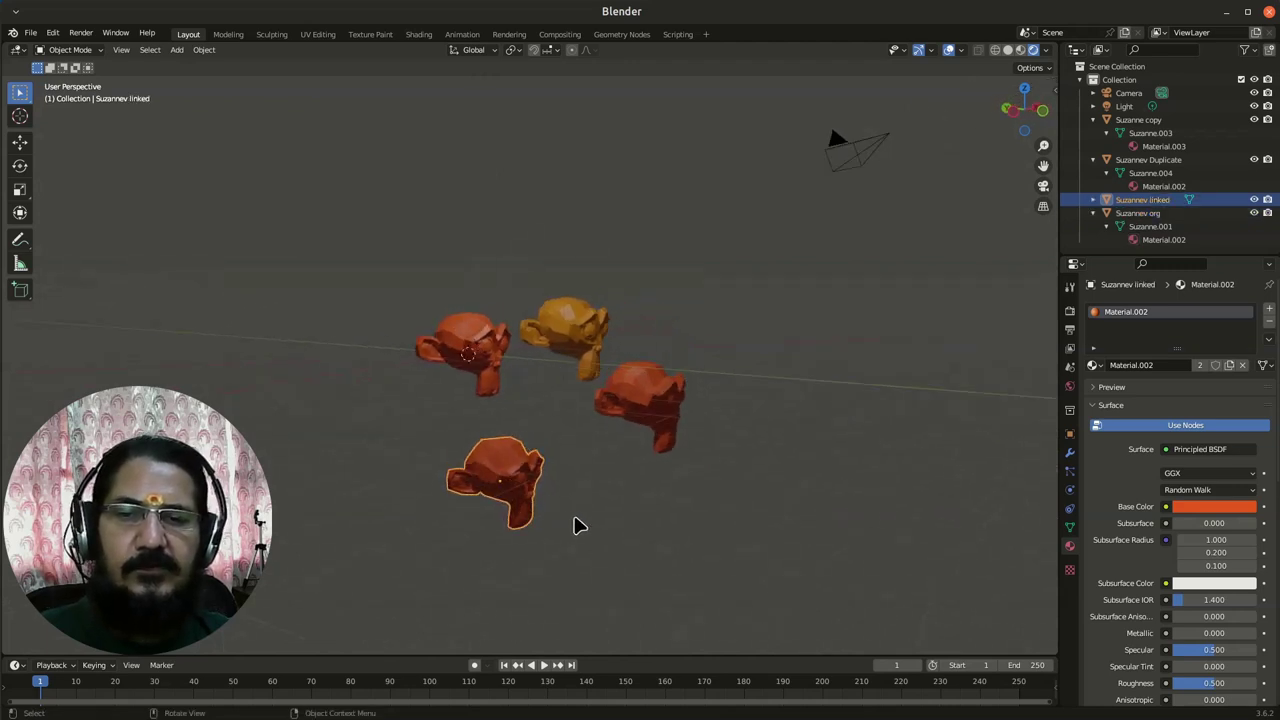
click(494, 362)
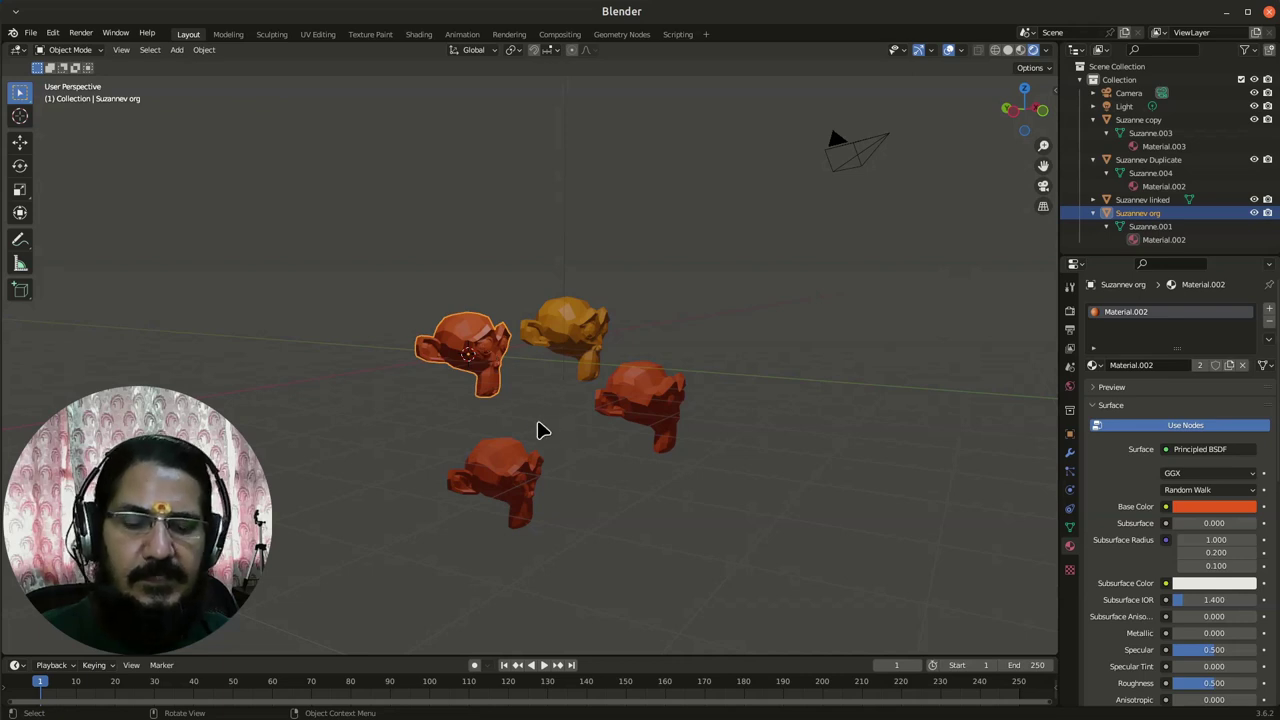
key(r)
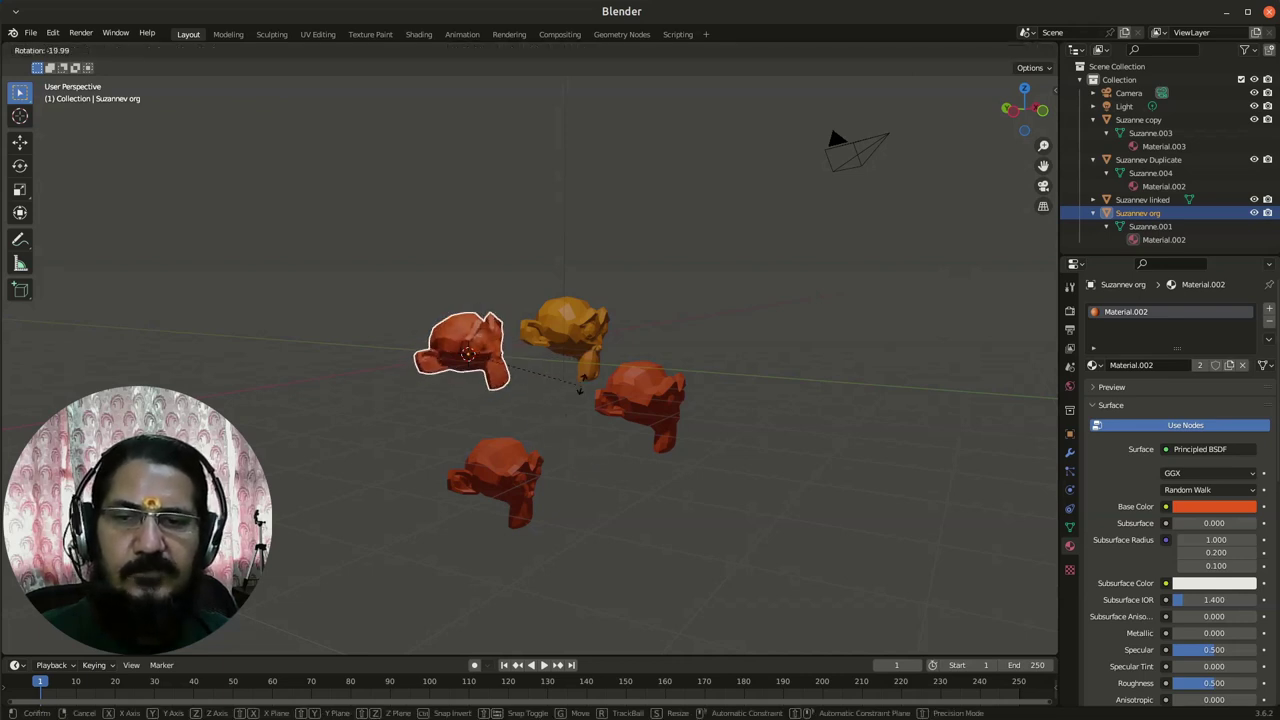
click(623, 496)
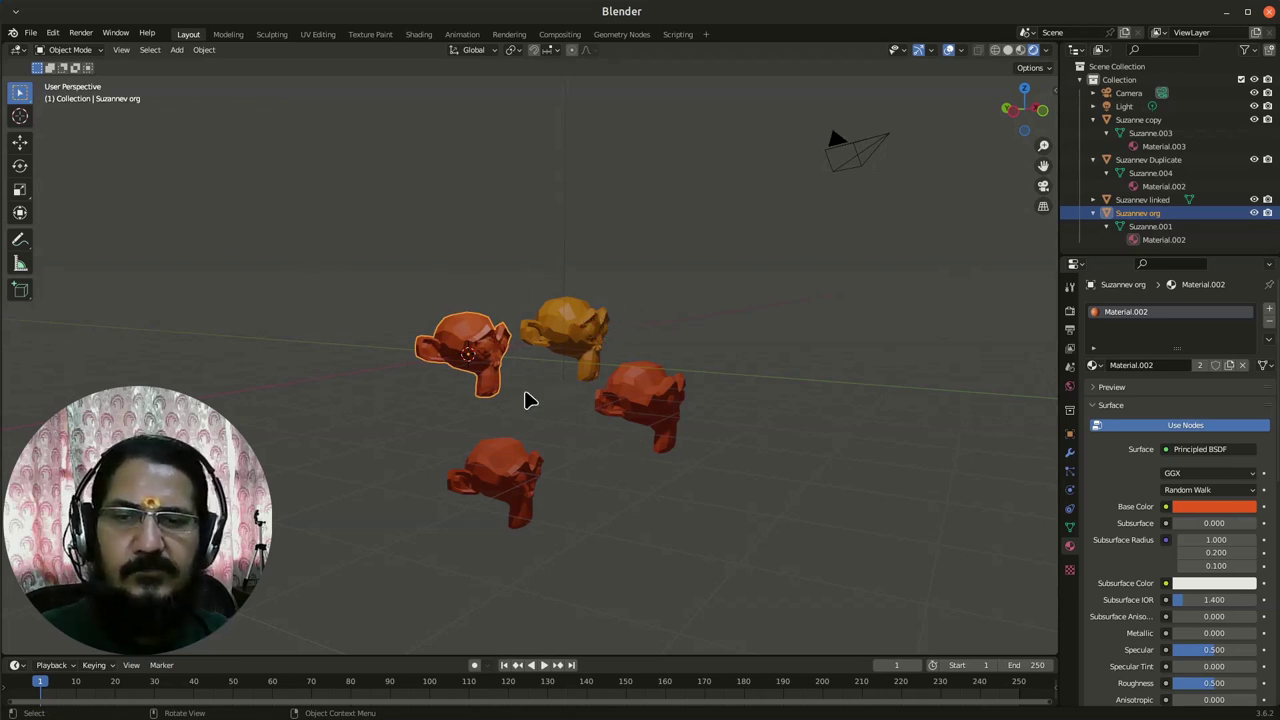
Scale up the original monkey's mesh slightly in Edit Mode, try rotating the mesh, and return to Object Mode.
key(Tab)
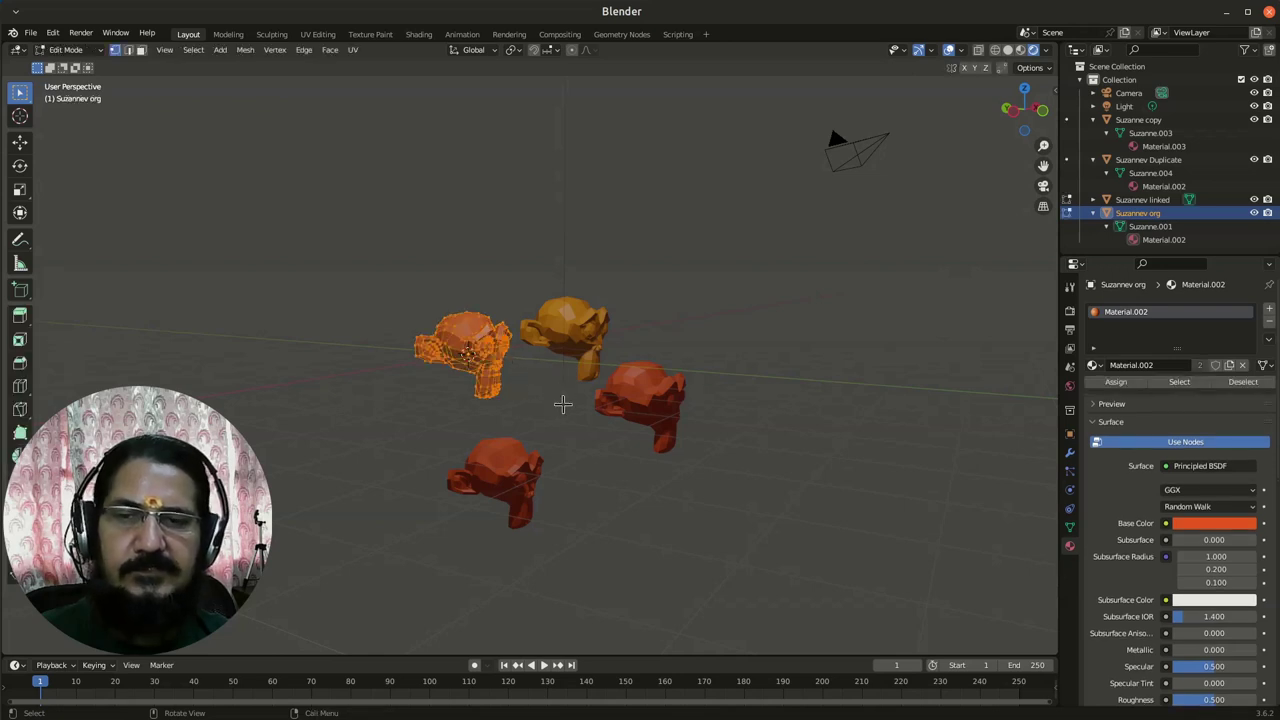
key(s)
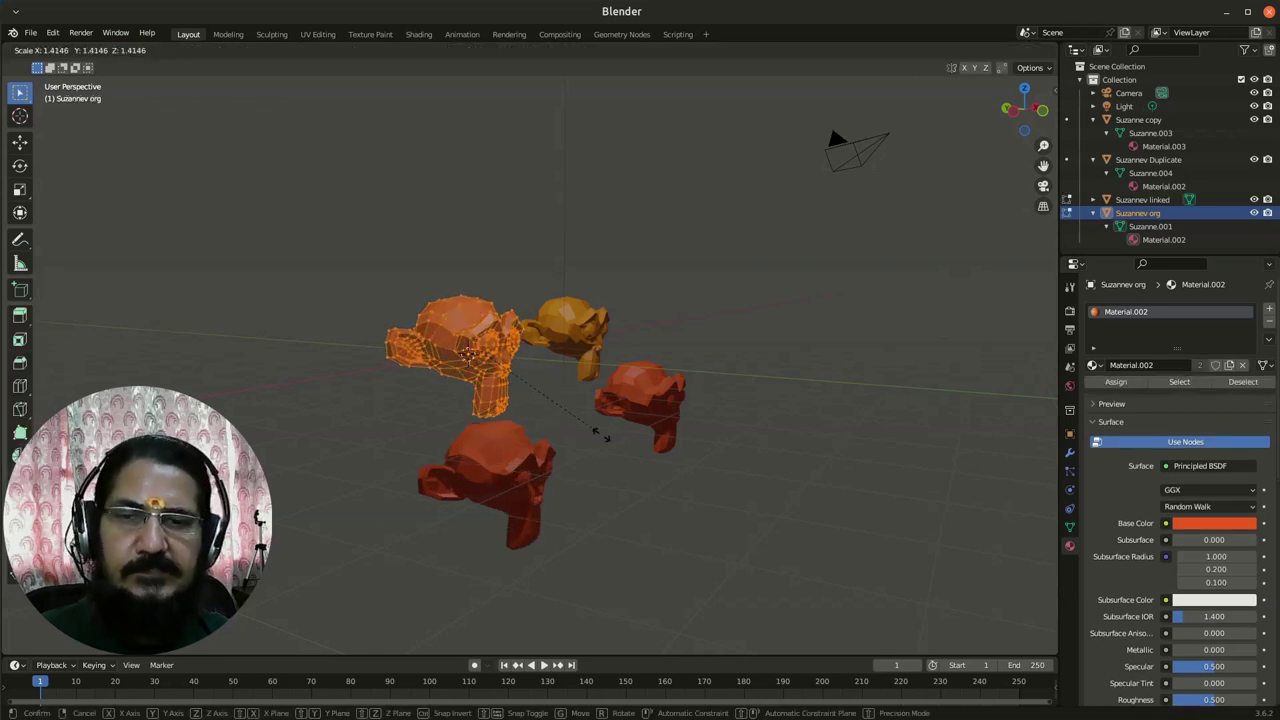
click(578, 402)
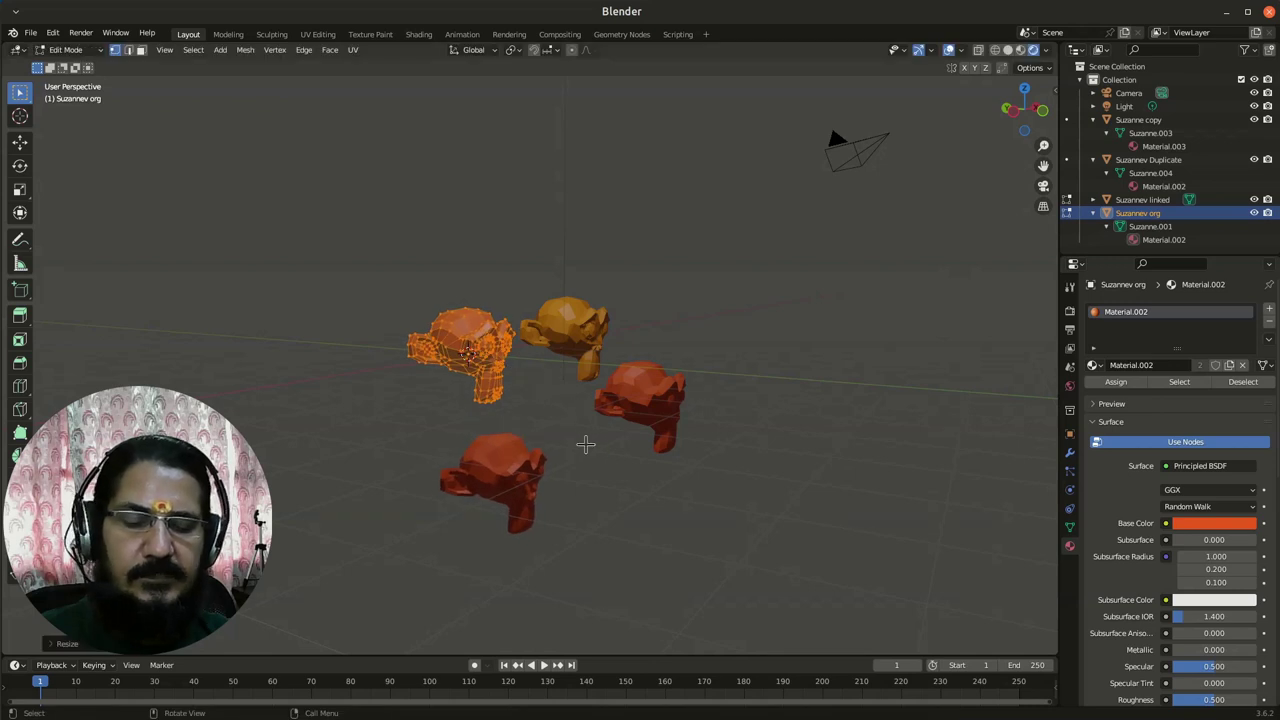
key(r)
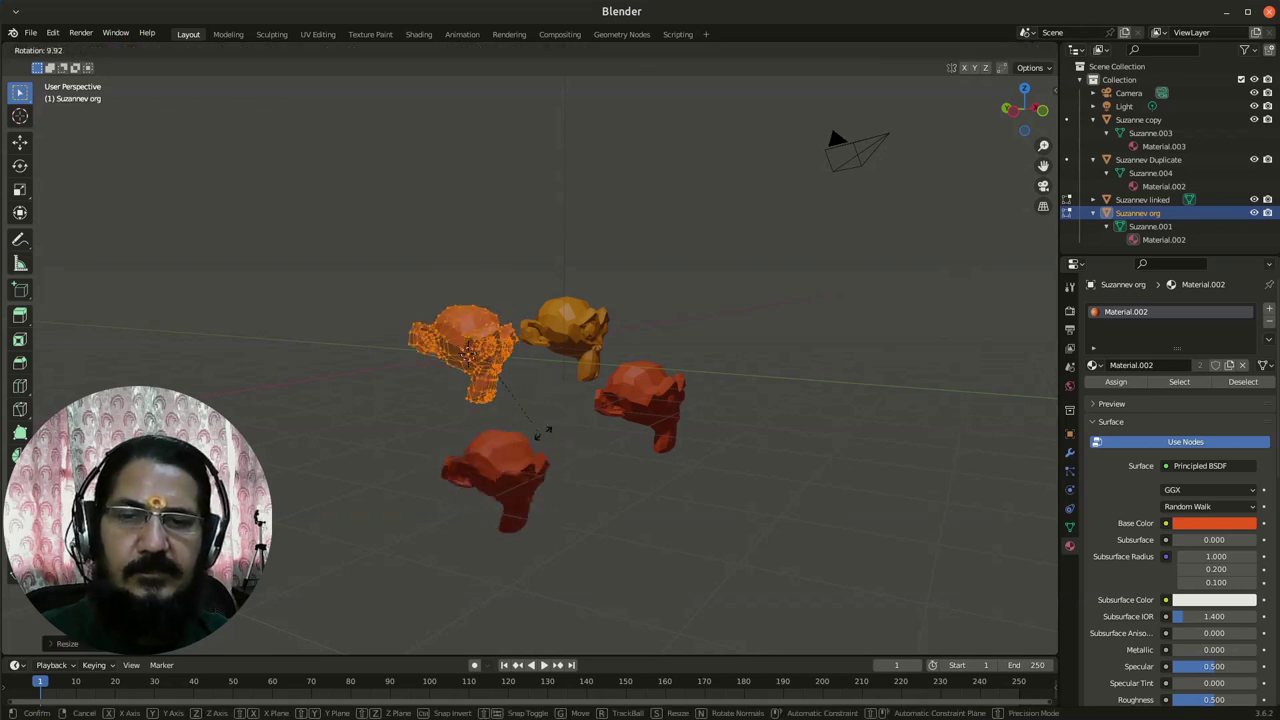
right_click(474, 420)
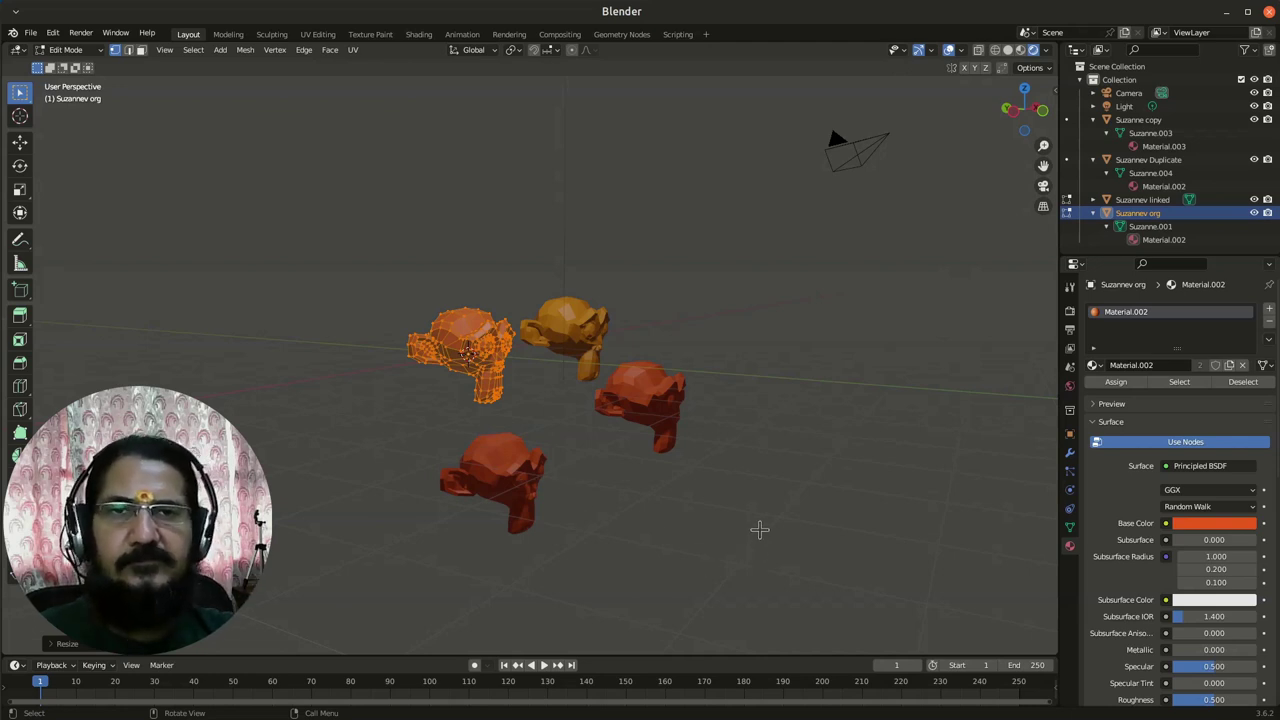
key(Tab)
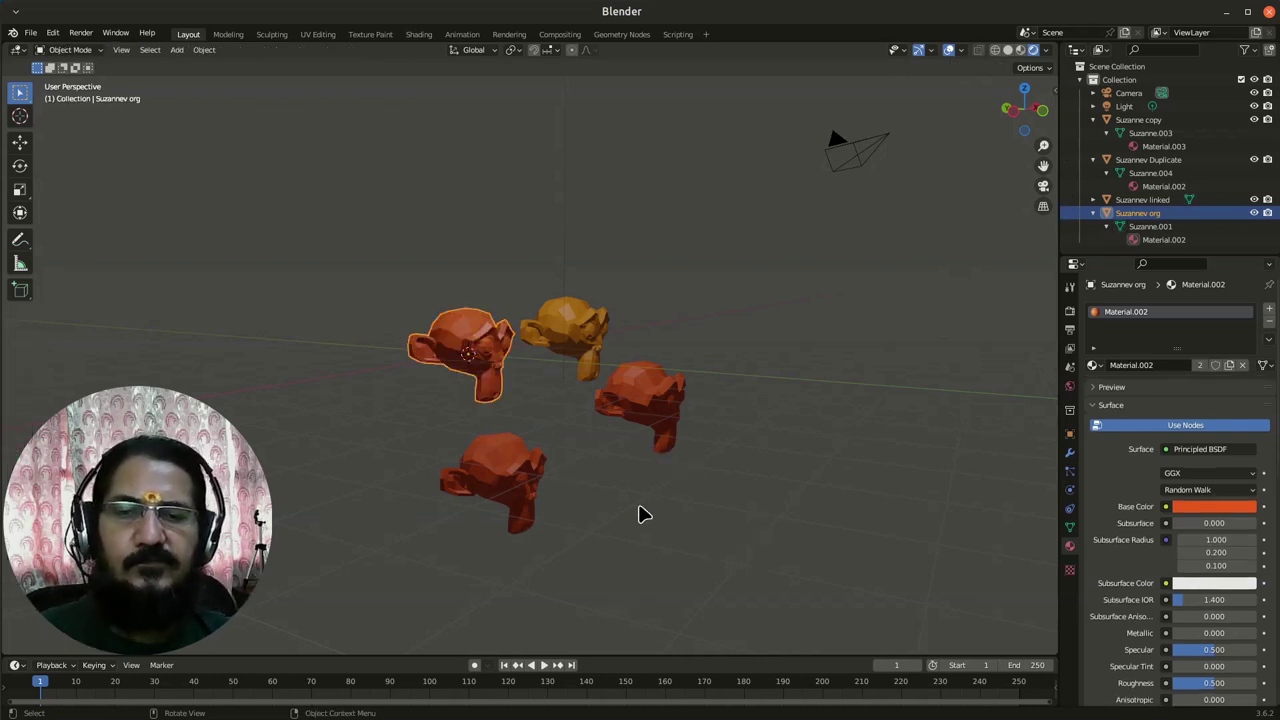